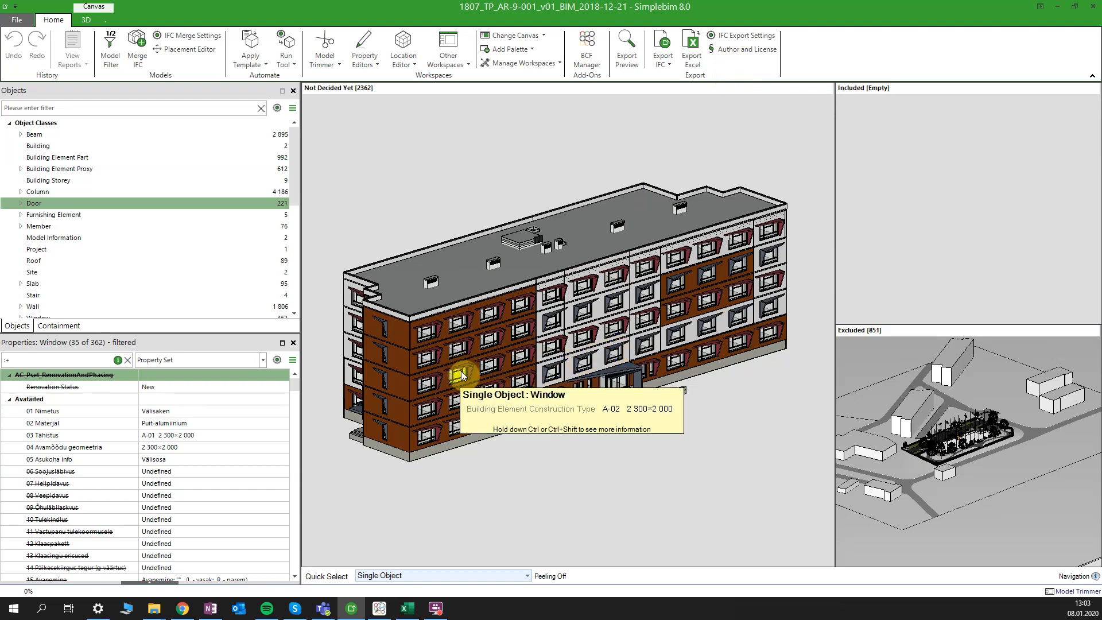
# - Select a single window on the brown end section of the front facade and isolate it in the Not Decided Yet view
pyautogui.click(460, 374)
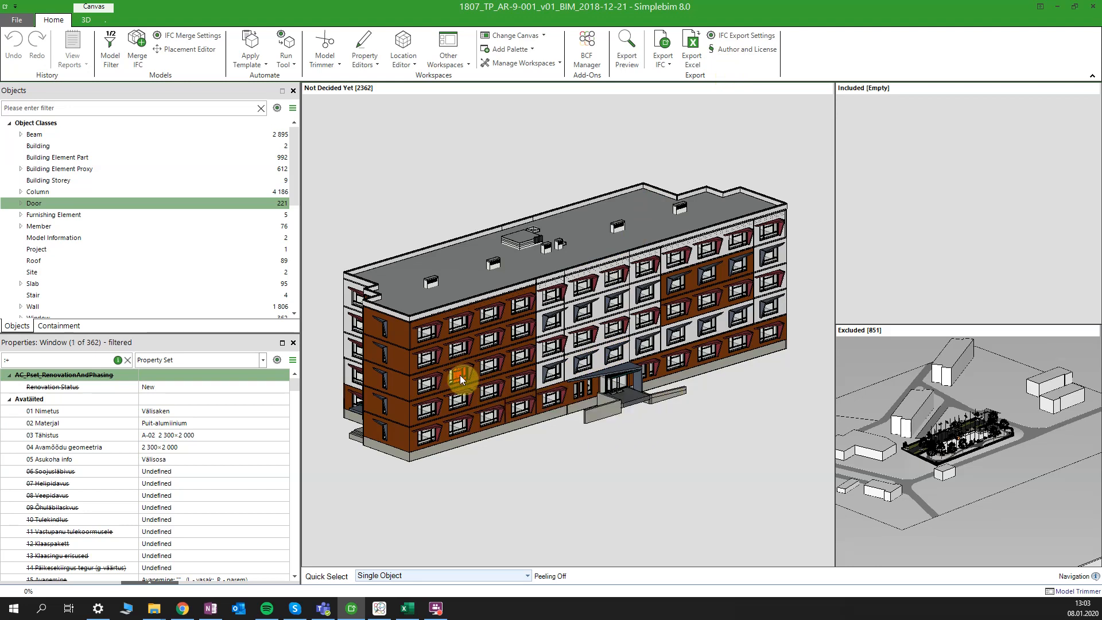
pyautogui.scroll(2, 460, 374)
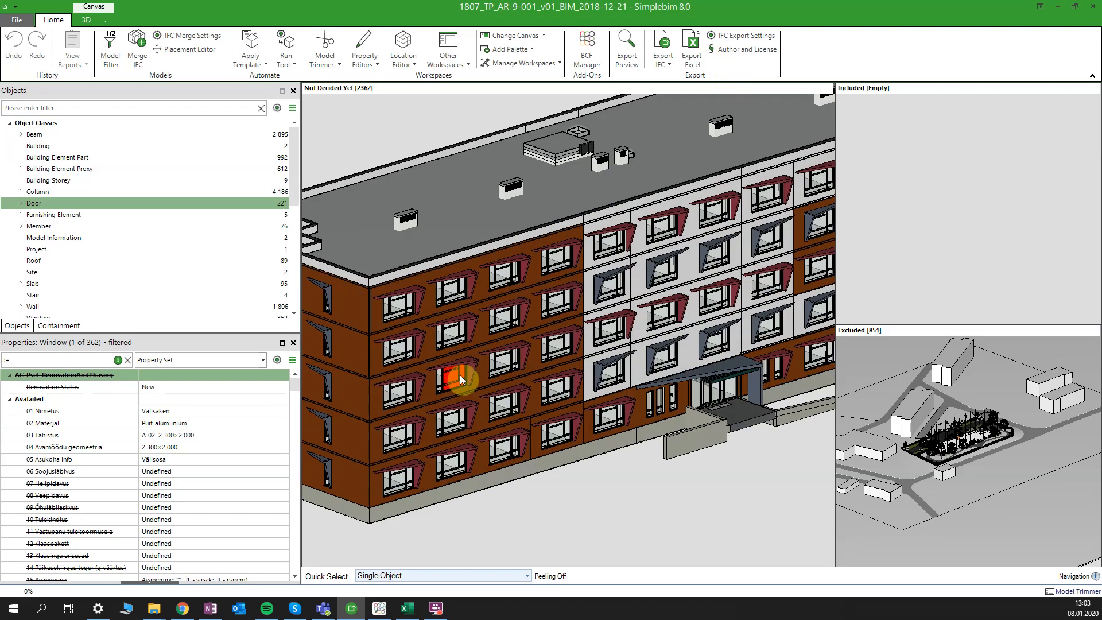
pyautogui.rightClick(460, 375)
pyautogui.scroll(5, 463, 384)
pyautogui.scroll(-1, 463, 383)
pyautogui.click(536, 350)
pyautogui.rightClick(536, 350)
pyautogui.click(508, 360)
pyautogui.scroll(2, 509, 361)
pyautogui.rightClick(504, 361)
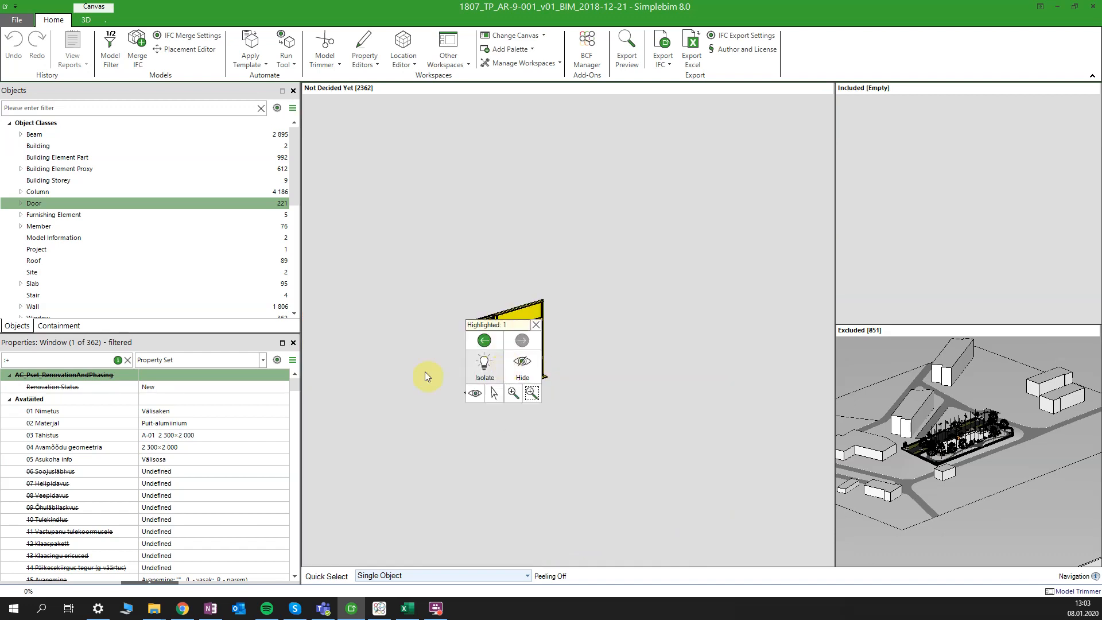
pyautogui.click(475, 325)
pyautogui.moveTo(405, 363); pyautogui.dragTo(406, 325, button='middle')
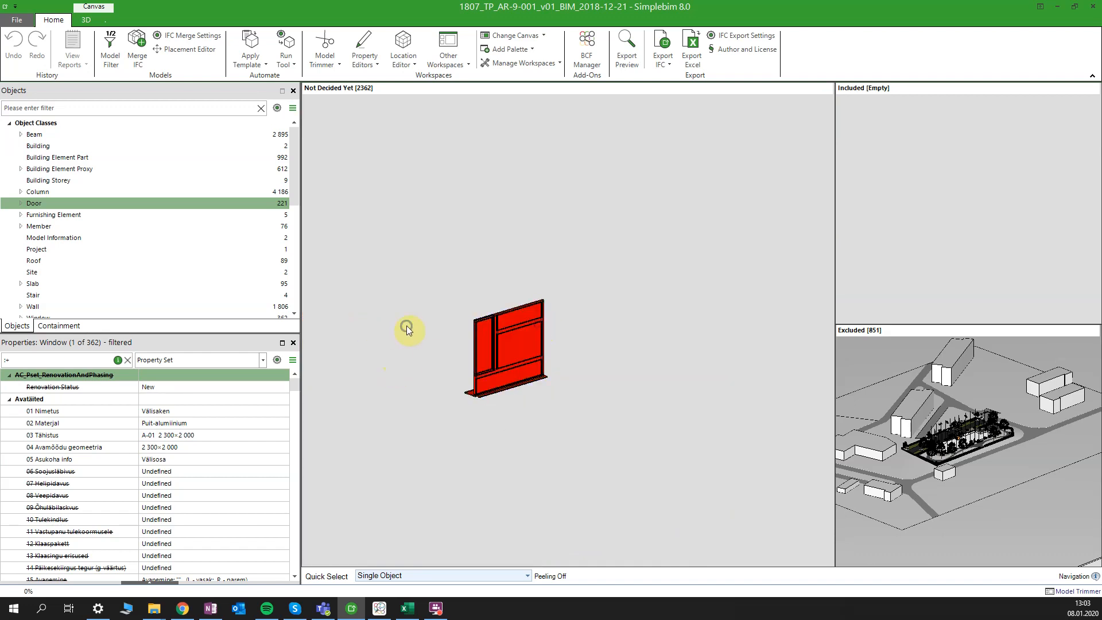
# - Show all hidden building objects again and clear the single window's selection
pyautogui.rightClick(406, 325)
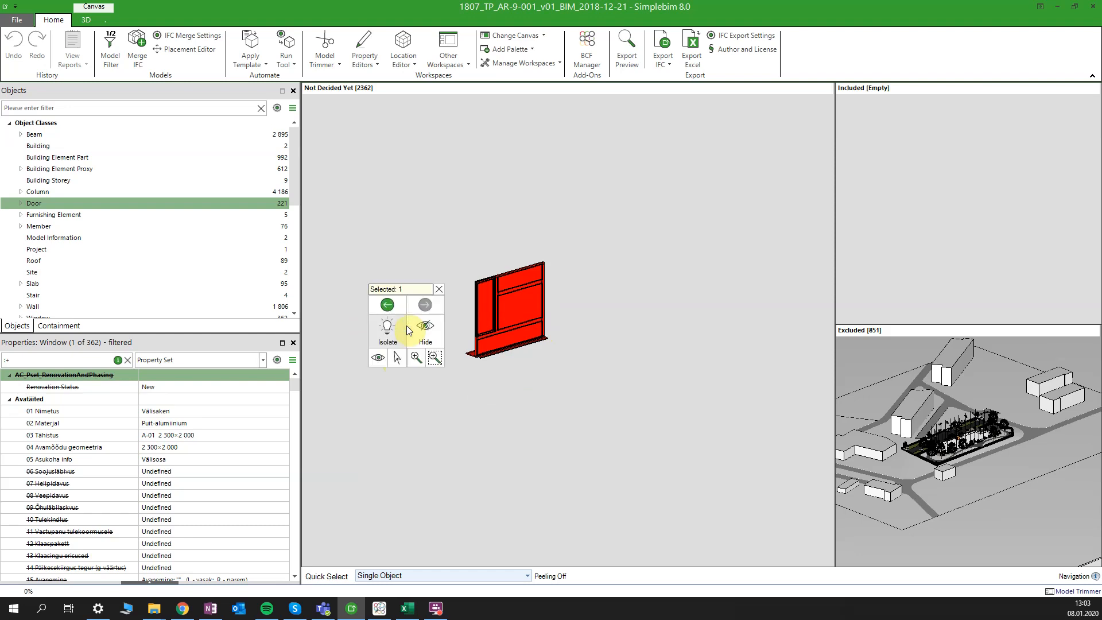
pyautogui.click(378, 357)
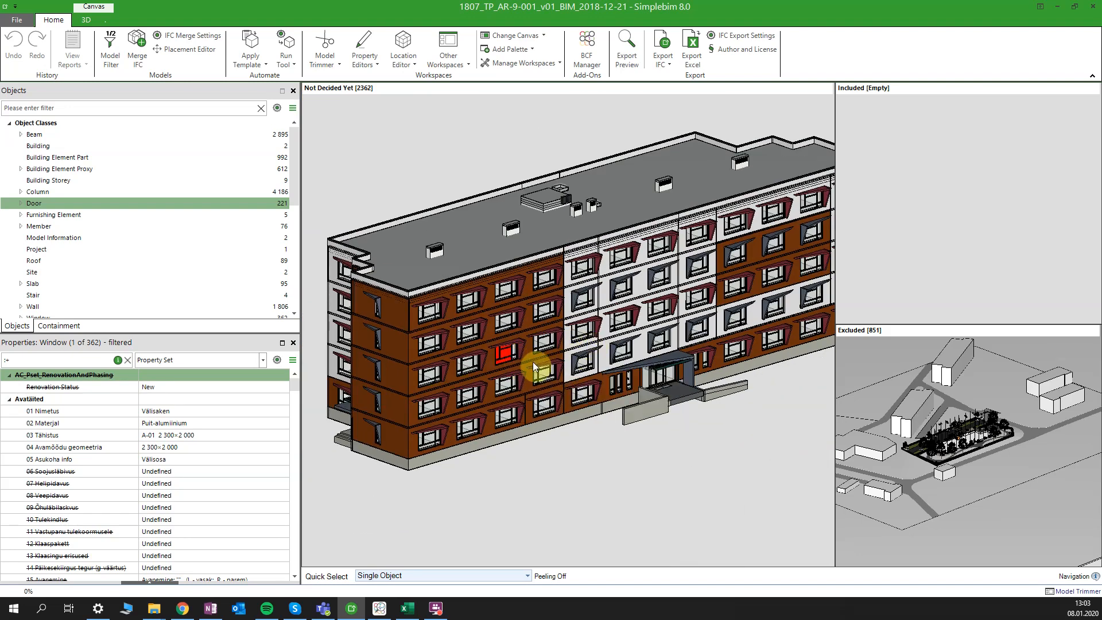
pyautogui.rightClick(533, 362)
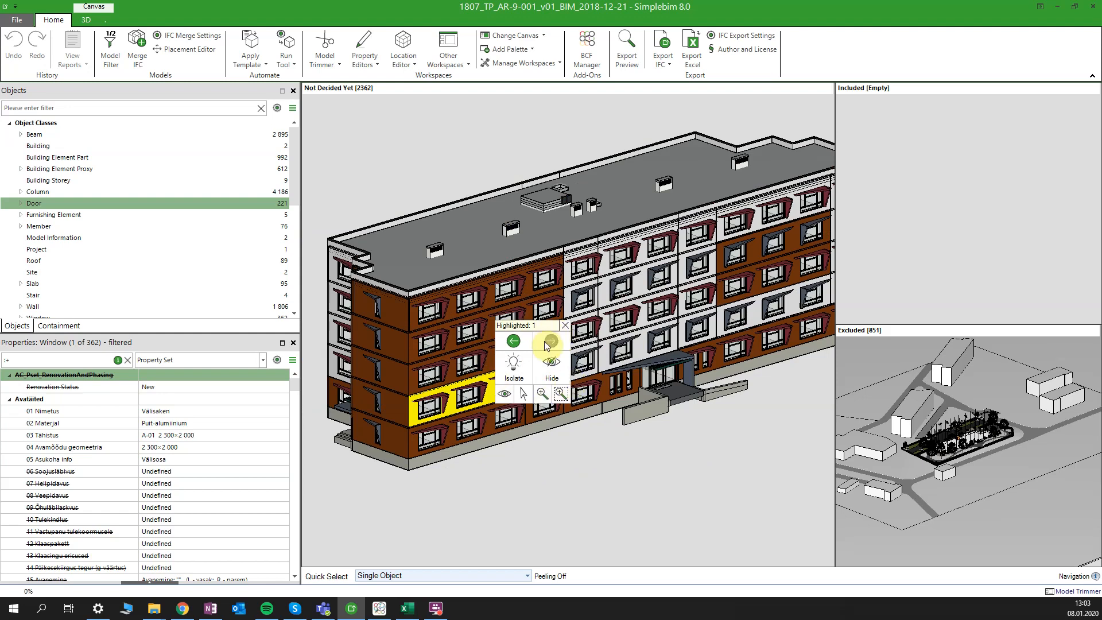
pyautogui.click(564, 325)
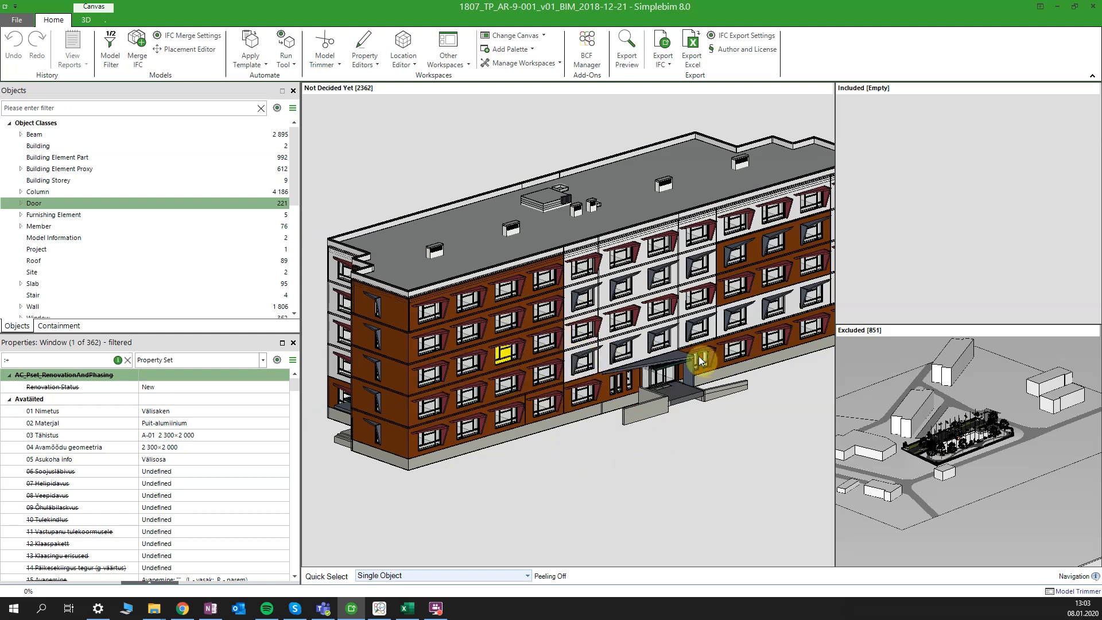
pyautogui.scroll(-2, 698, 356)
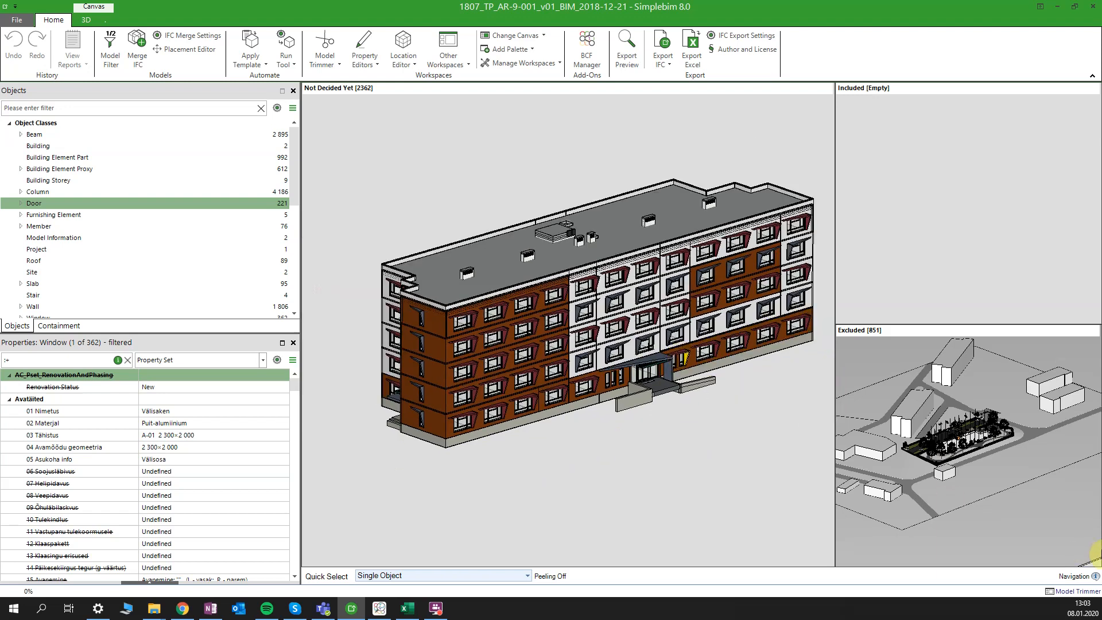
# - Set Quick Select to Topmost Assembly or Single Object and isolate the VS-03PV wall panel at the building's corner
pyautogui.moveTo(1093, 577)
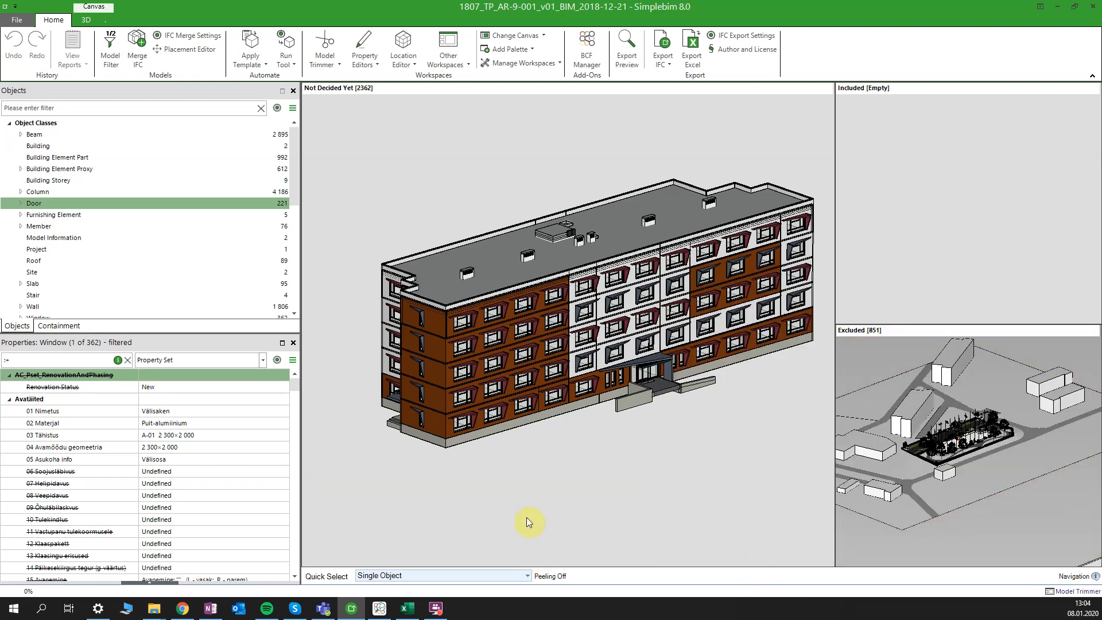
pyautogui.moveTo(439, 406)
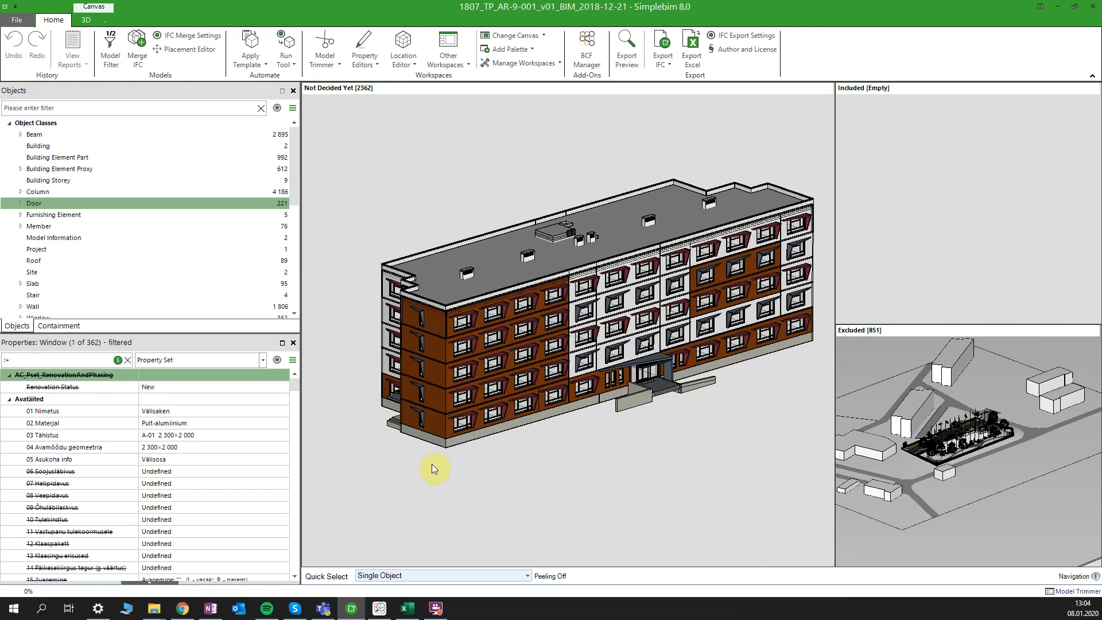
pyautogui.click(526, 575)
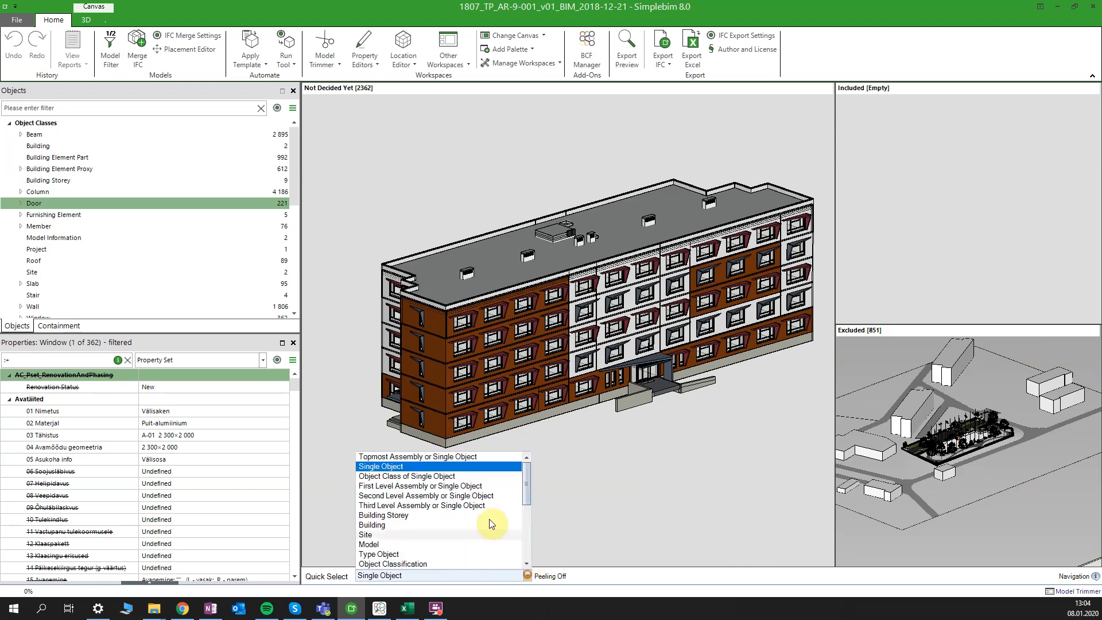
pyautogui.click(447, 458)
pyautogui.scroll(5, 446, 458)
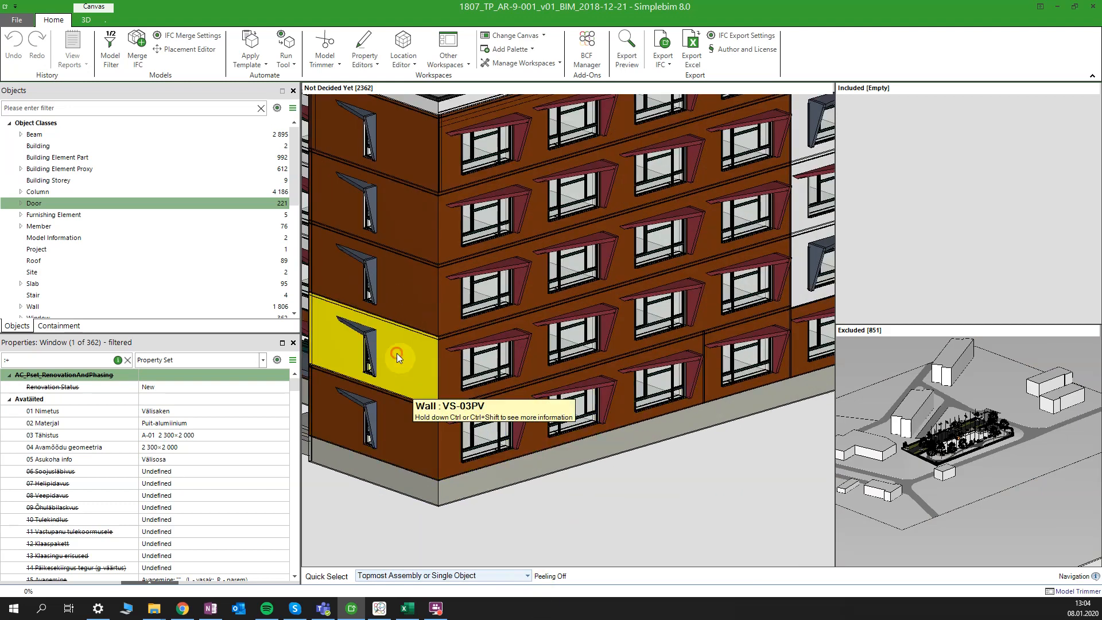
pyautogui.click(397, 353)
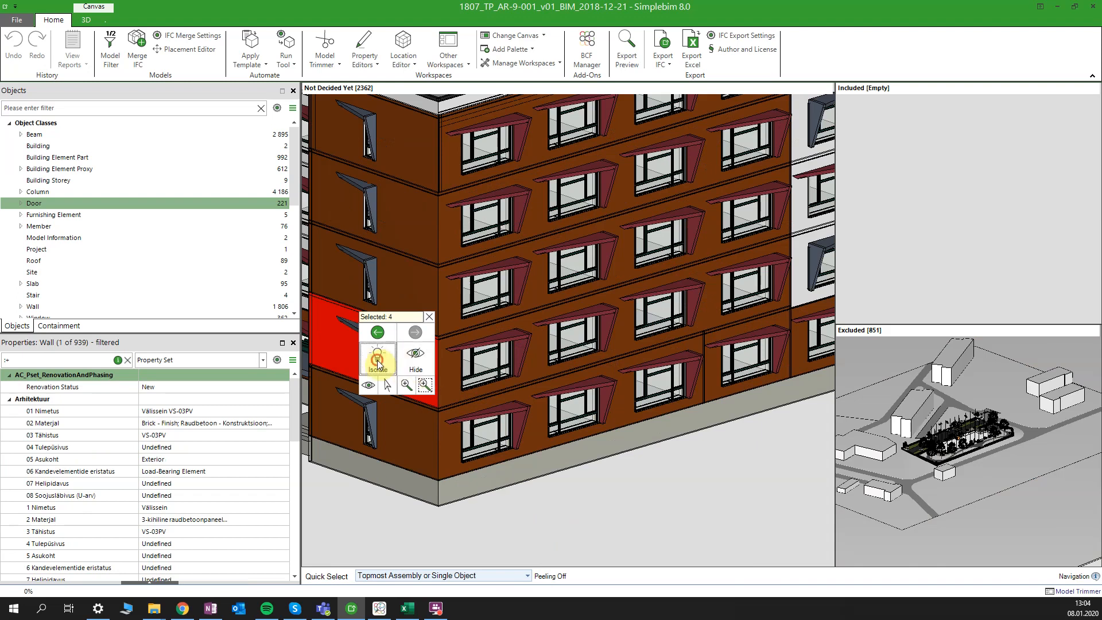
pyautogui.click(376, 364)
# - Clear the selection and examine the isolated wall panel's layers along its upper edge and corner
pyautogui.moveTo(478, 425); pyautogui.dragTo(452, 399, button='middle')
pyautogui.scroll(3, 446, 342)
pyautogui.click(452, 343)
pyautogui.click(417, 374)
pyautogui.click(558, 384)
pyautogui.scroll(-2, 558, 384)
pyautogui.moveTo(546, 454); pyautogui.dragTo(609, 456, button='middle')
pyautogui.scroll(1, 549, 455)
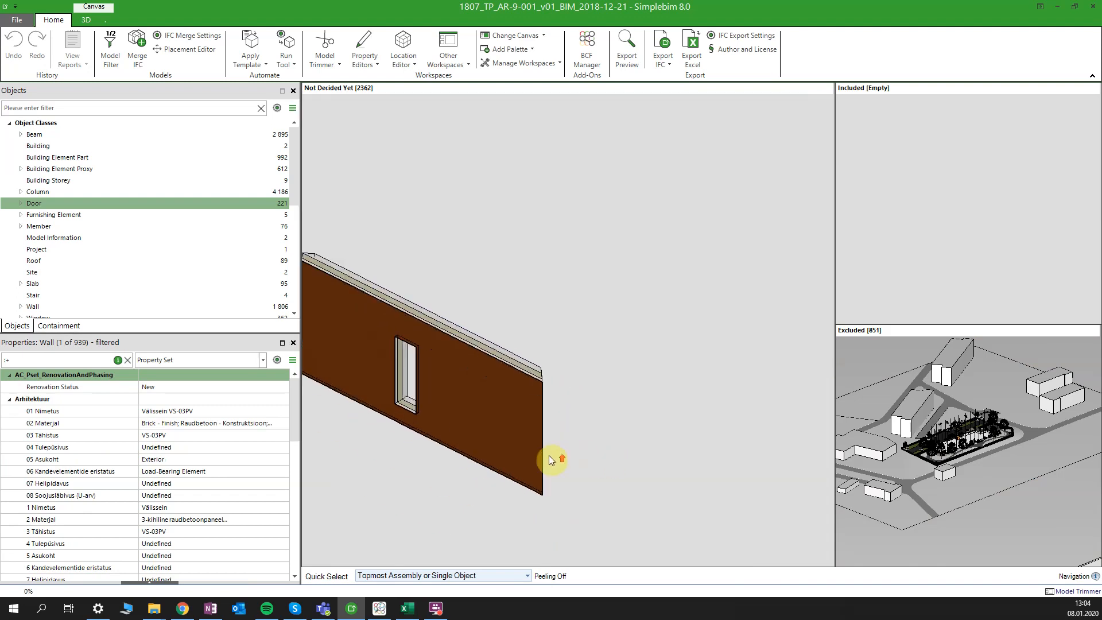
pyautogui.scroll(3, 537, 390)
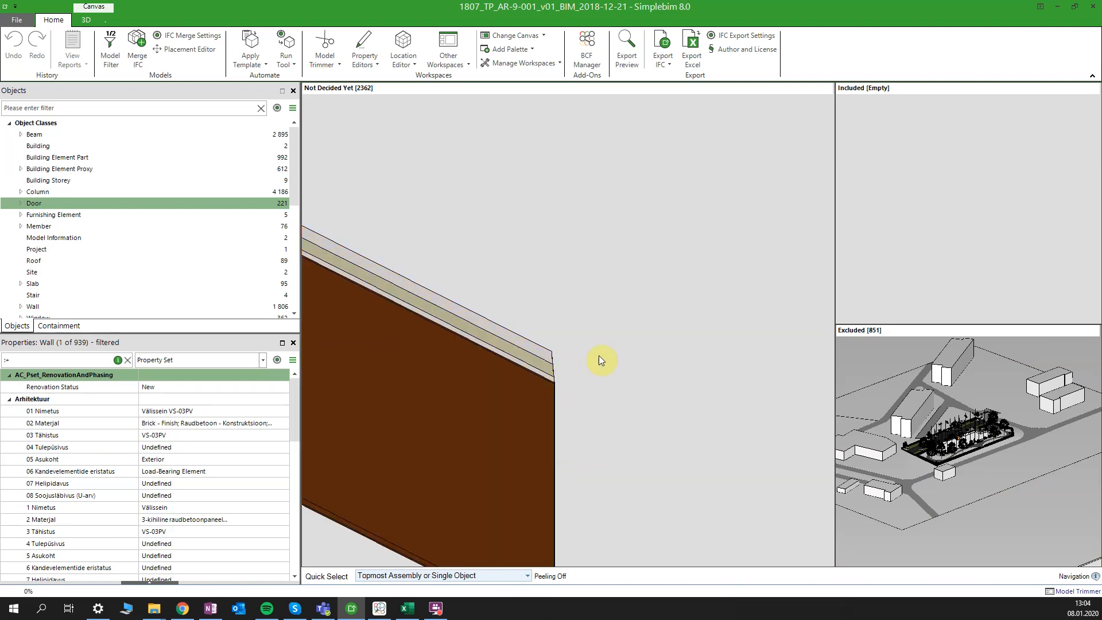
pyautogui.scroll(-3, 598, 360)
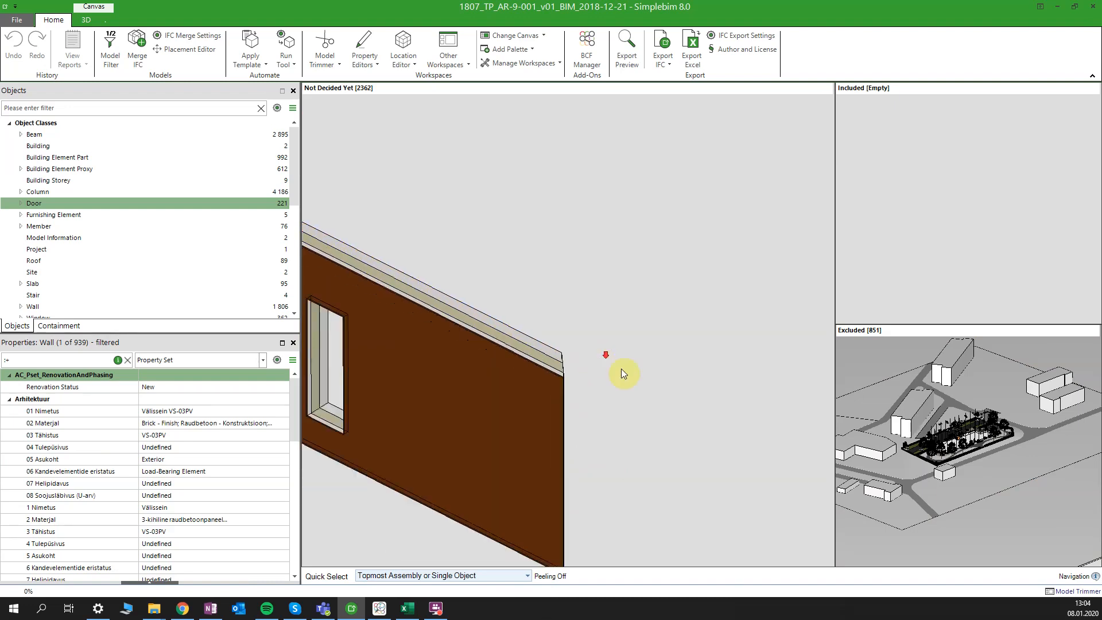
pyautogui.moveTo(652, 444); pyautogui.dragTo(687, 462, button='middle')
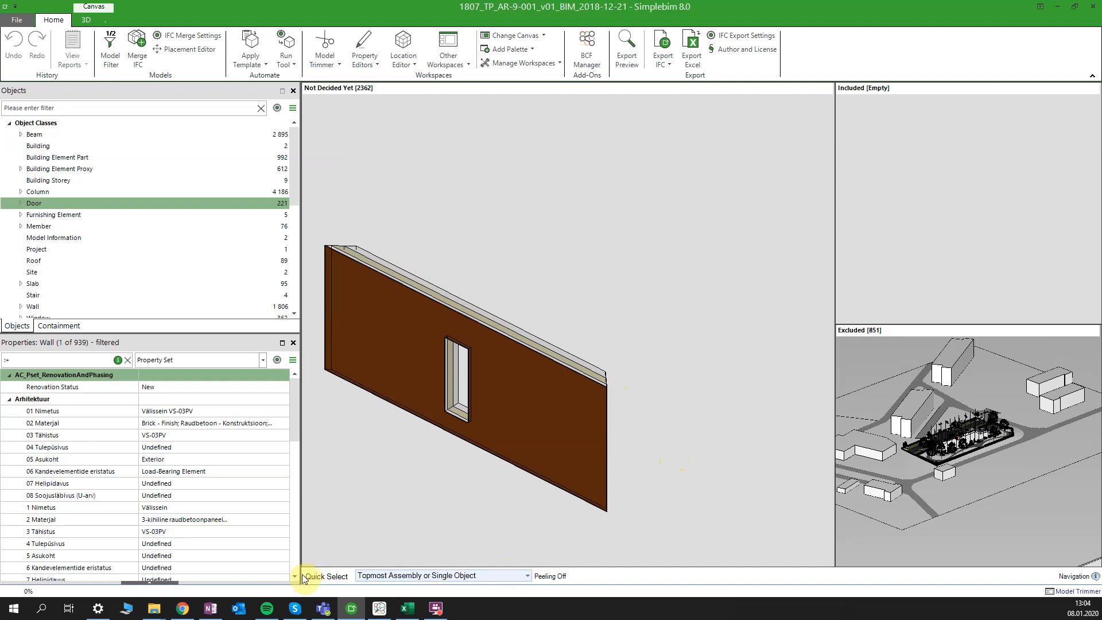
# - Set Quick Select to Single Object and select only the outer brown finish layer of the isolated wall
pyautogui.click(528, 578)
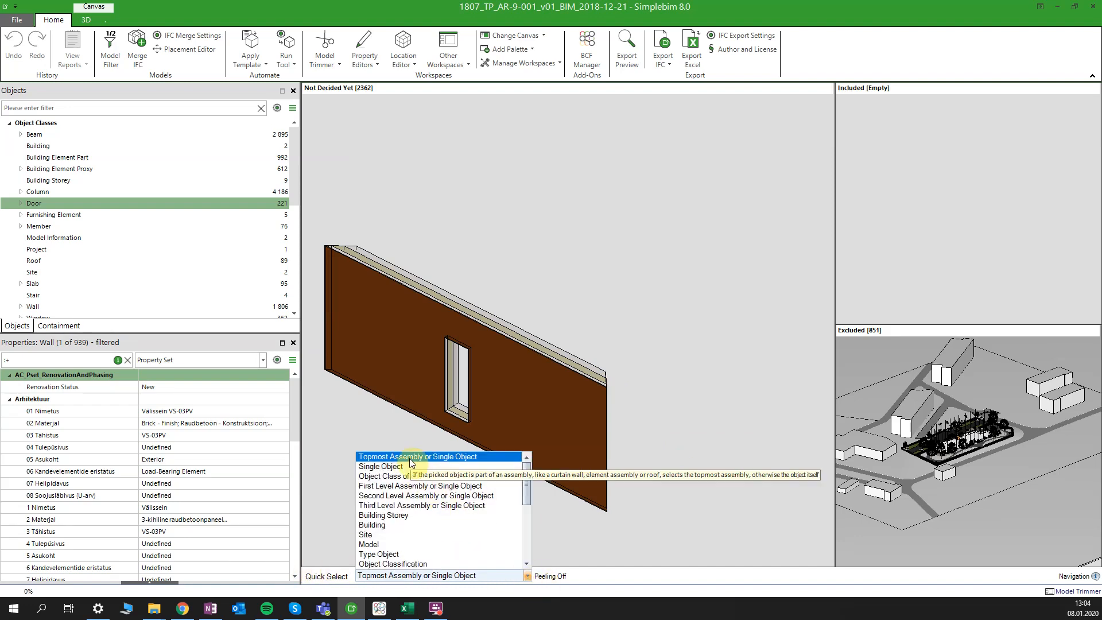
pyautogui.click(381, 467)
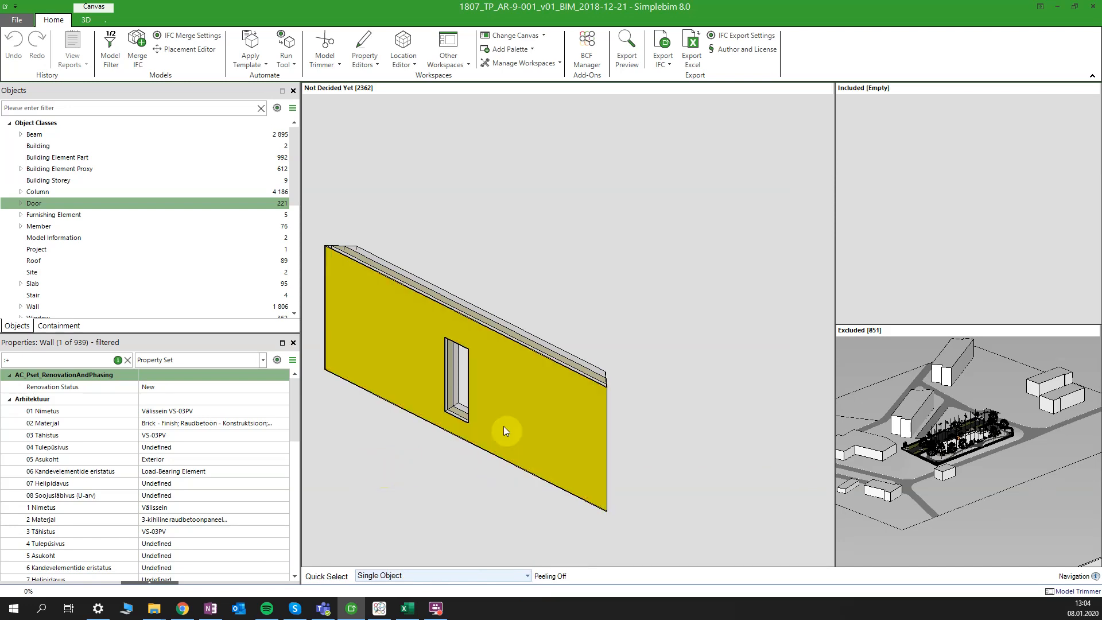
pyautogui.scroll(5, 579, 359)
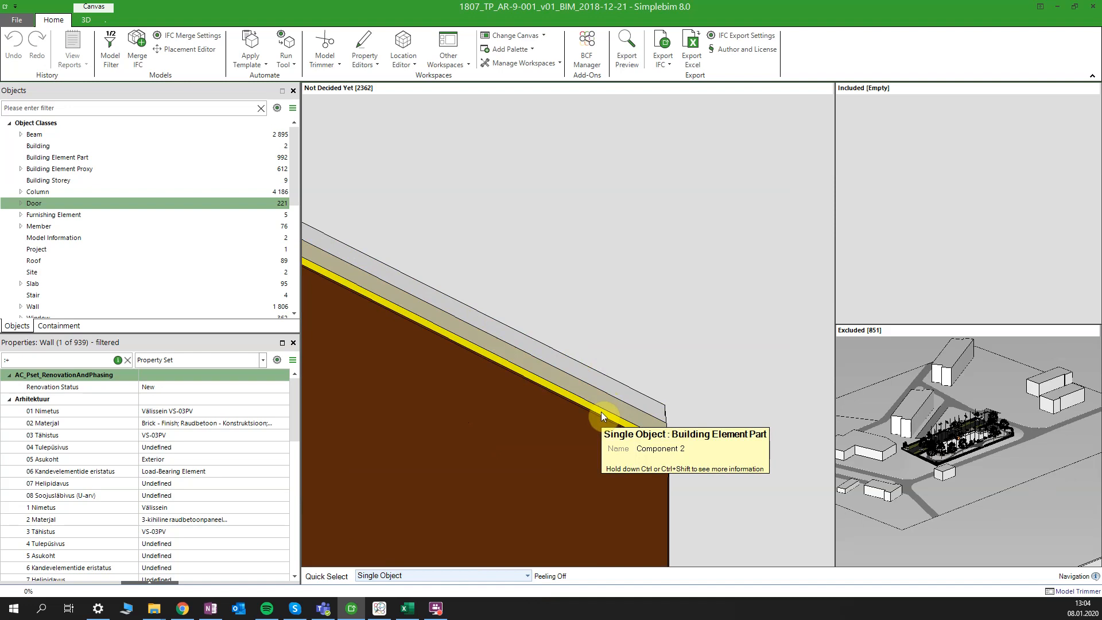
pyautogui.click(601, 442)
pyautogui.scroll(-5, 601, 442)
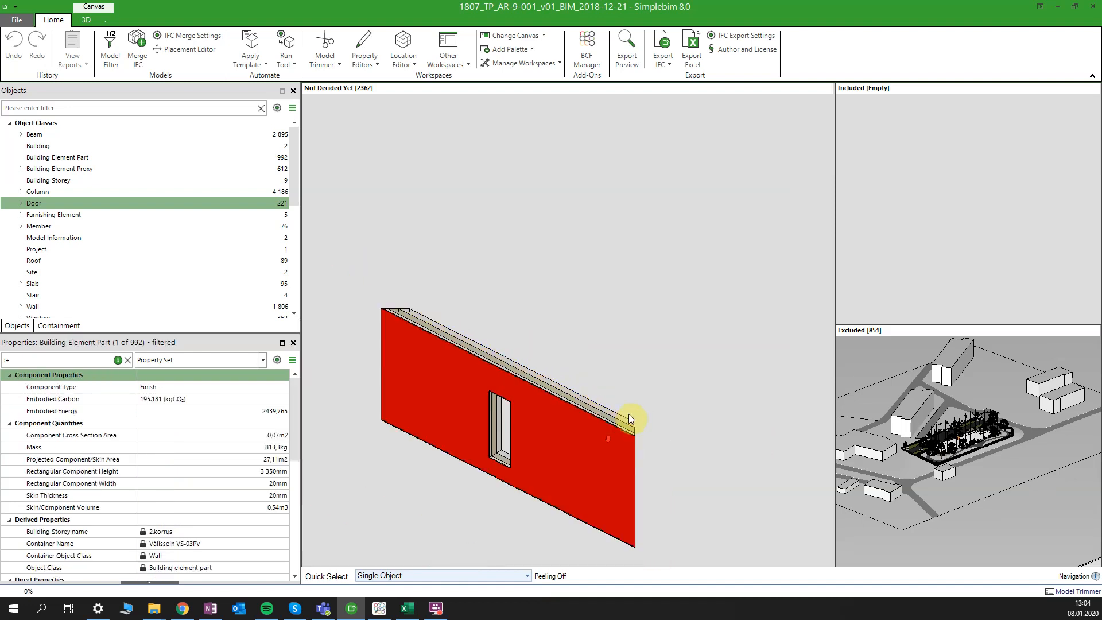
# - Review the component properties, quantities and derived properties of the selected finish layer
pyautogui.click(169, 379)
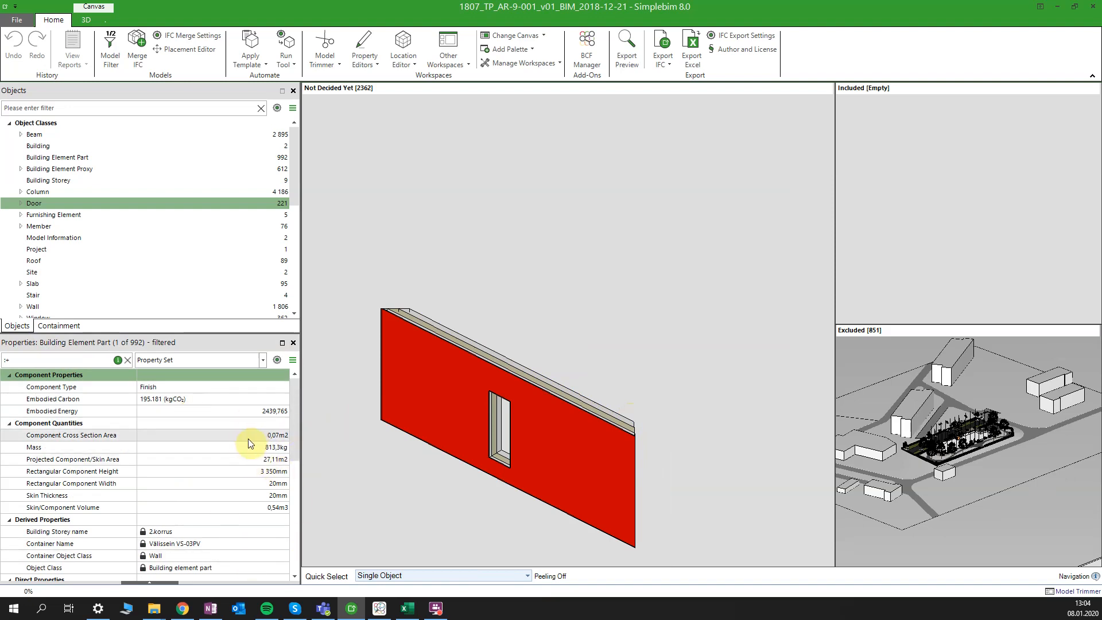
pyautogui.scroll(-4, 256, 462)
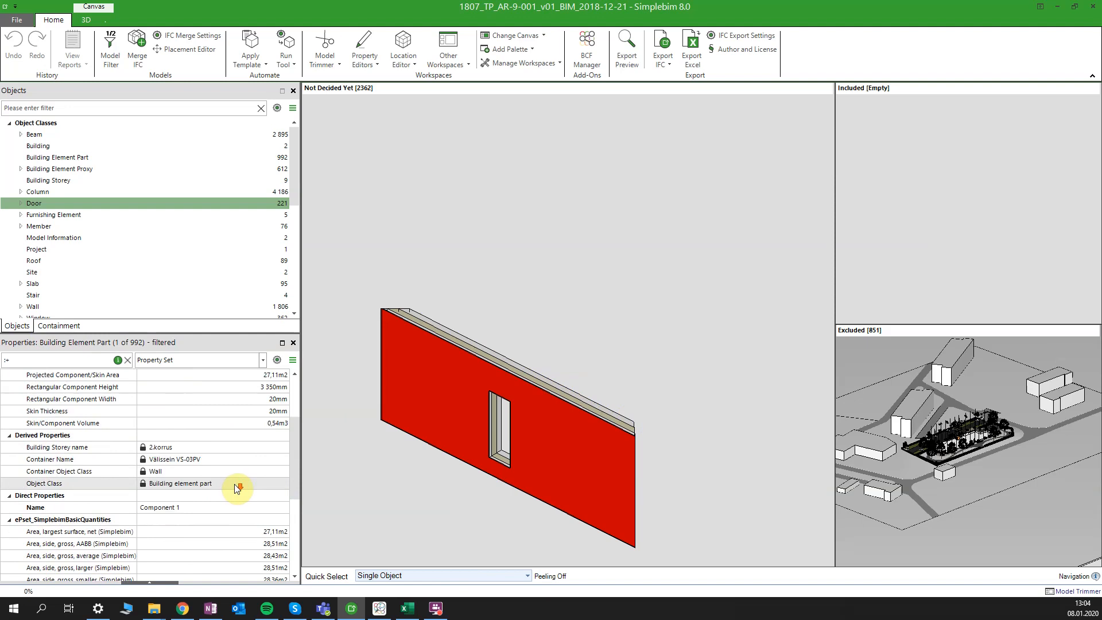
pyautogui.scroll(4, 236, 473)
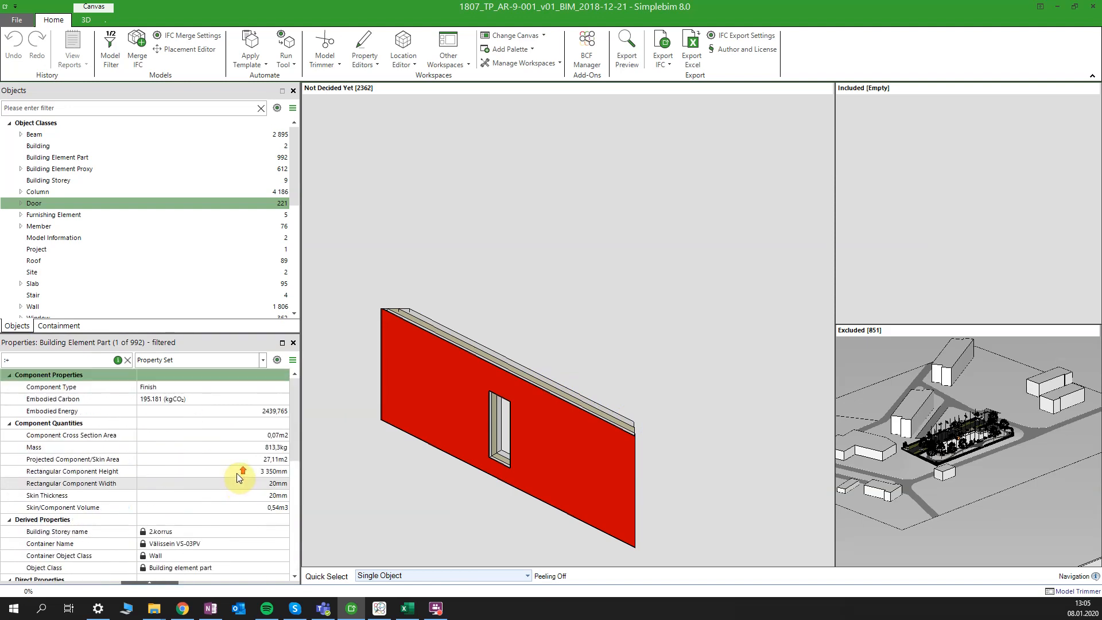
# - Set Quick Select back to Topmost Assembly or Single Object and select the whole isolated wall assembly
pyautogui.click(527, 575)
pyautogui.click(424, 457)
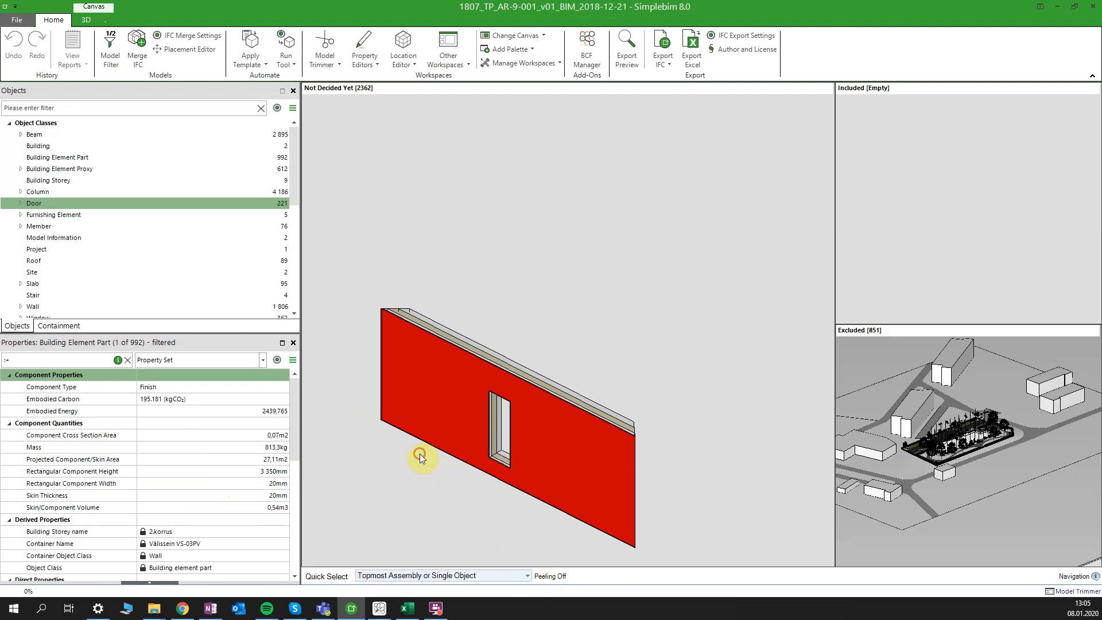
pyautogui.click(449, 377)
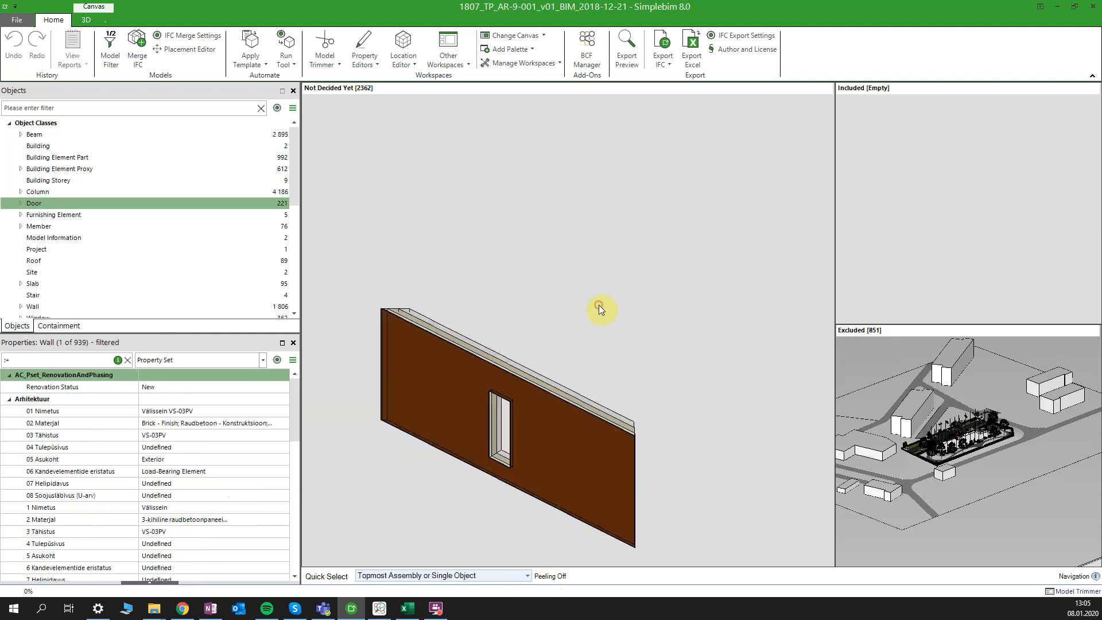
# - Restore the visibility of the whole building with the wall assembly deselected
pyautogui.rightClick(466, 486)
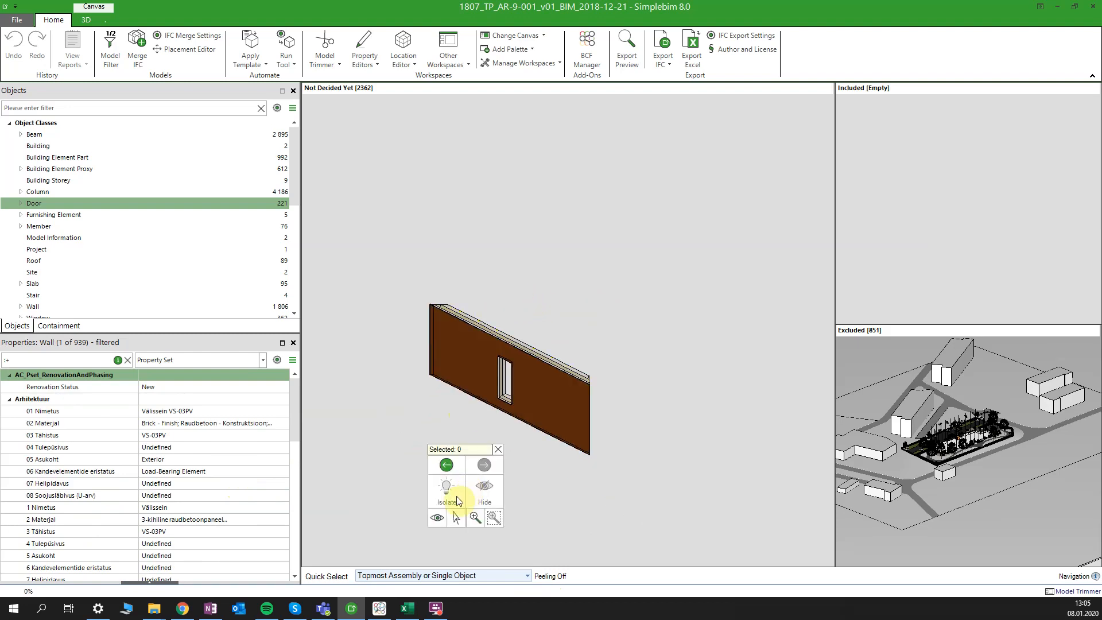
pyautogui.click(434, 519)
pyautogui.scroll(-3, 353, 373)
pyautogui.moveTo(718, 486); pyautogui.dragTo(691, 498, button='middle')
pyautogui.scroll(-2, 701, 495)
pyautogui.scroll(3, 705, 493)
pyautogui.scroll(-3, 582, 445)
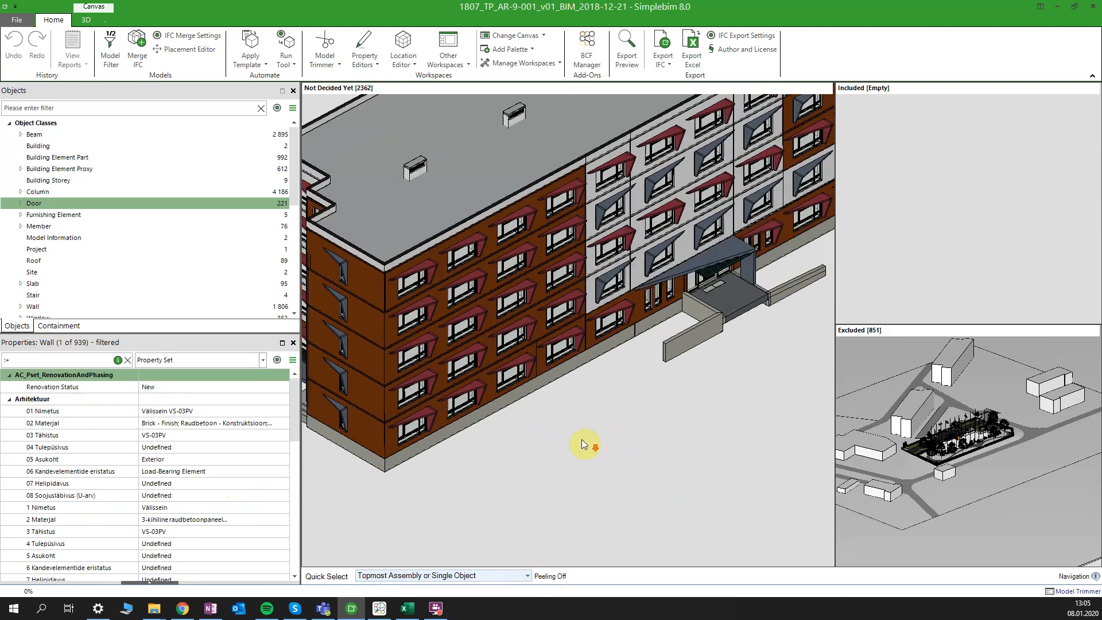
# - Set Quick Select to Building Storey and select the storey 4.korrus by picking its corner wall
pyautogui.click(527, 575)
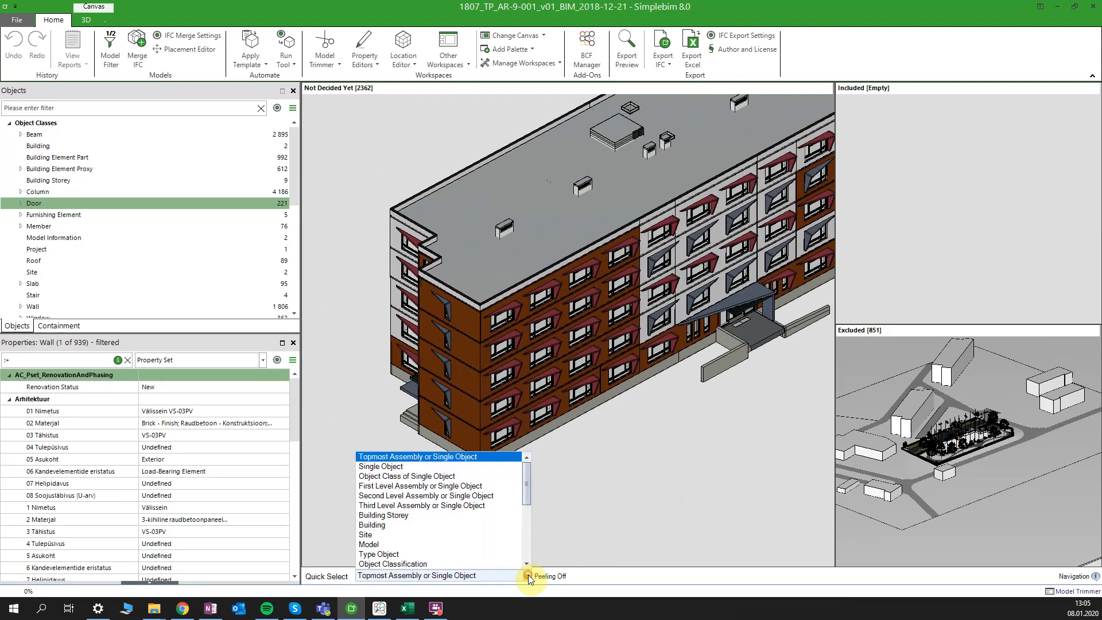
pyautogui.click(394, 516)
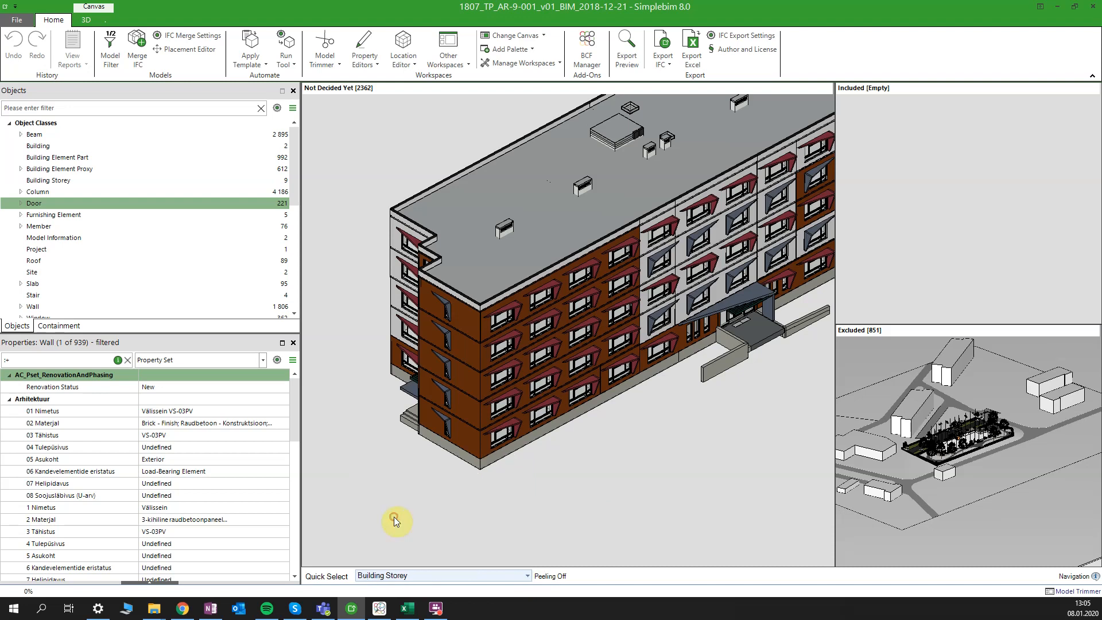
pyautogui.click(474, 353)
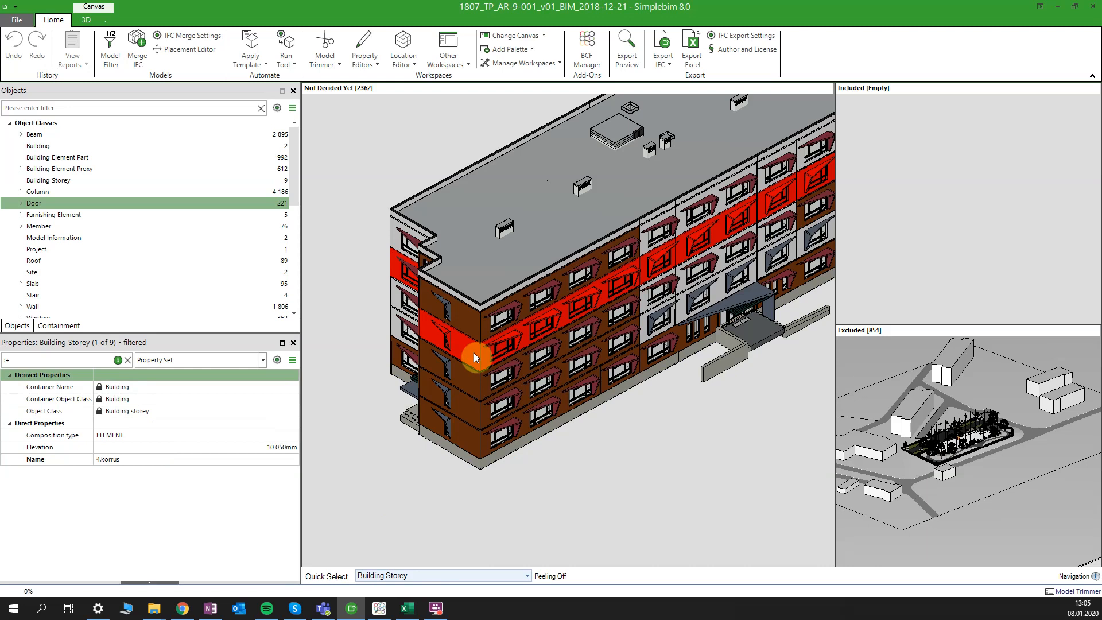
# - Set Quick Select to Type Object and select all windows of the A-01 type by picking one on the front facade
pyautogui.click(498, 574)
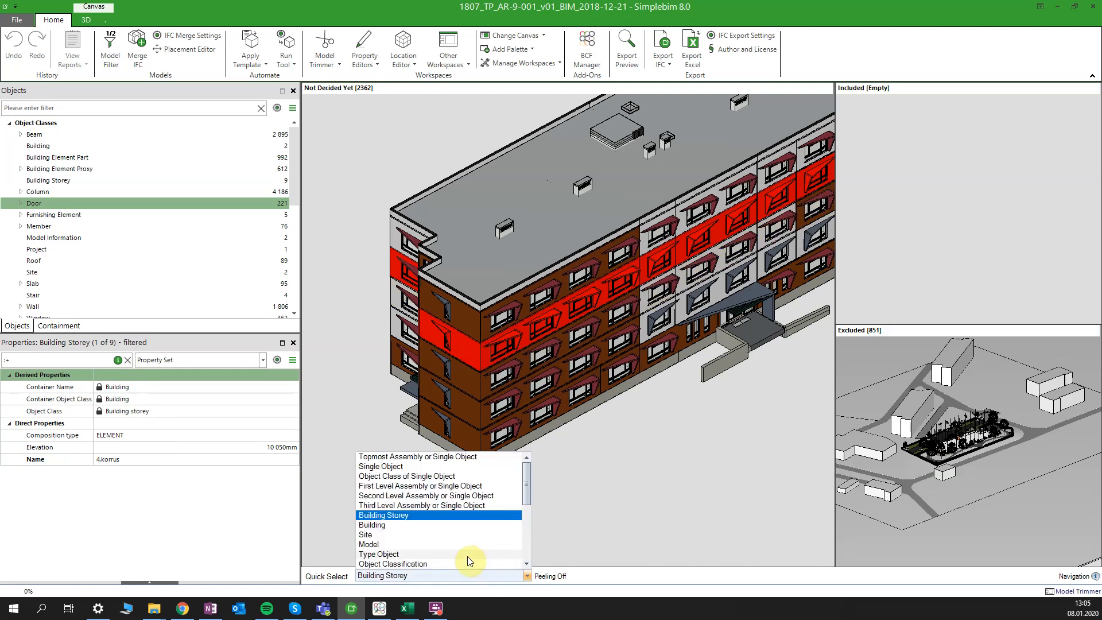
pyautogui.click(432, 554)
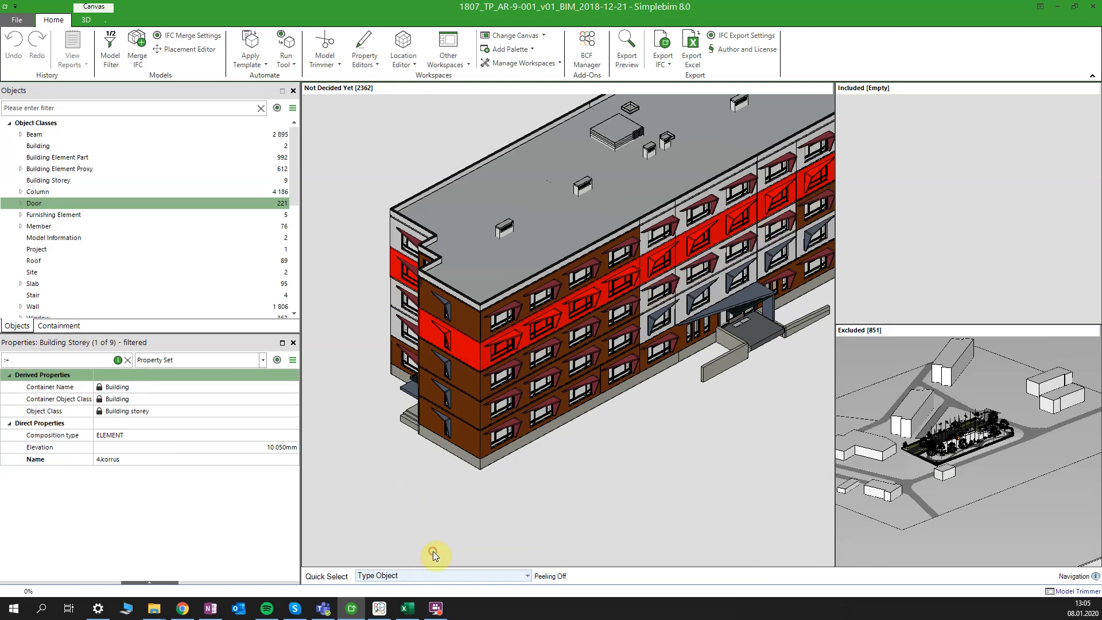
pyautogui.click(501, 376)
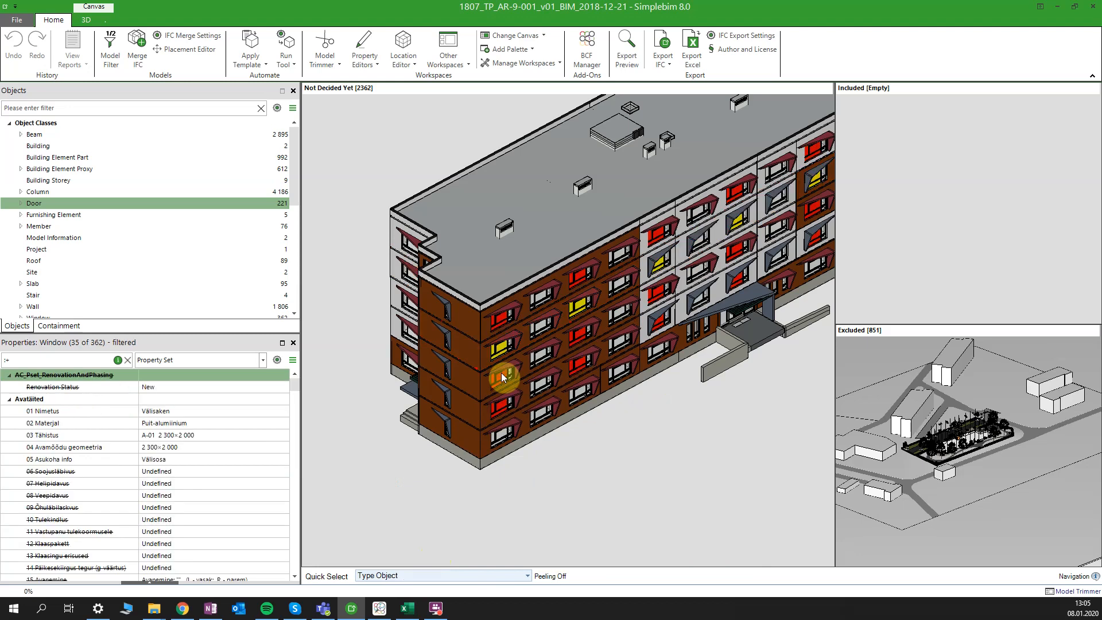
# - Examine the selected A-01 windows on the facade and the available Quick Select modes, and clear the window selection
pyautogui.scroll(4, 501, 376)
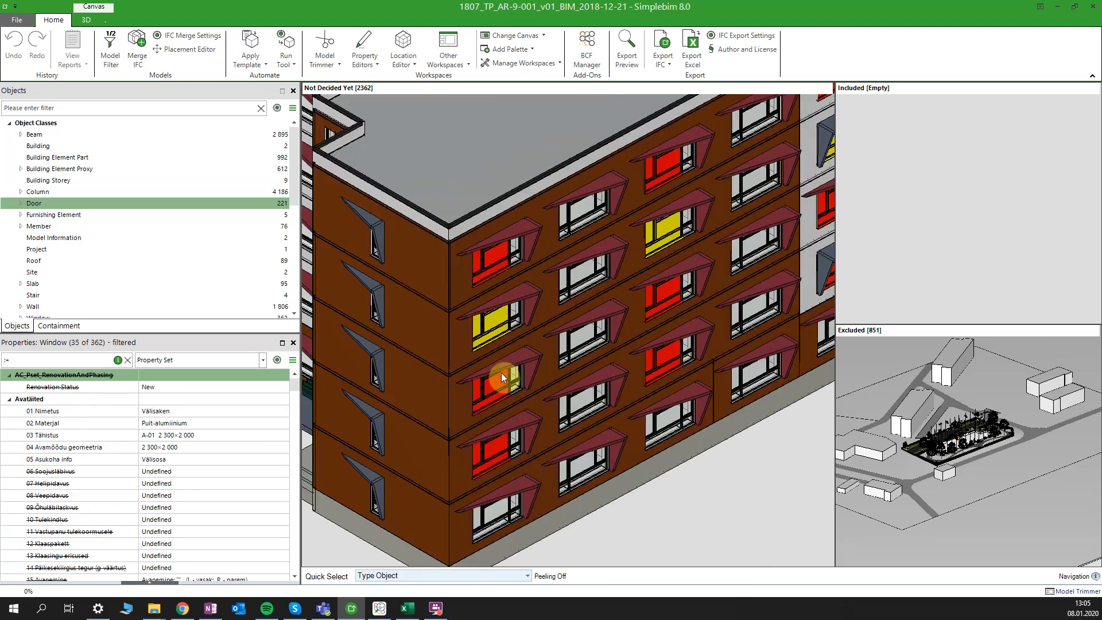
pyautogui.scroll(-2, 490, 377)
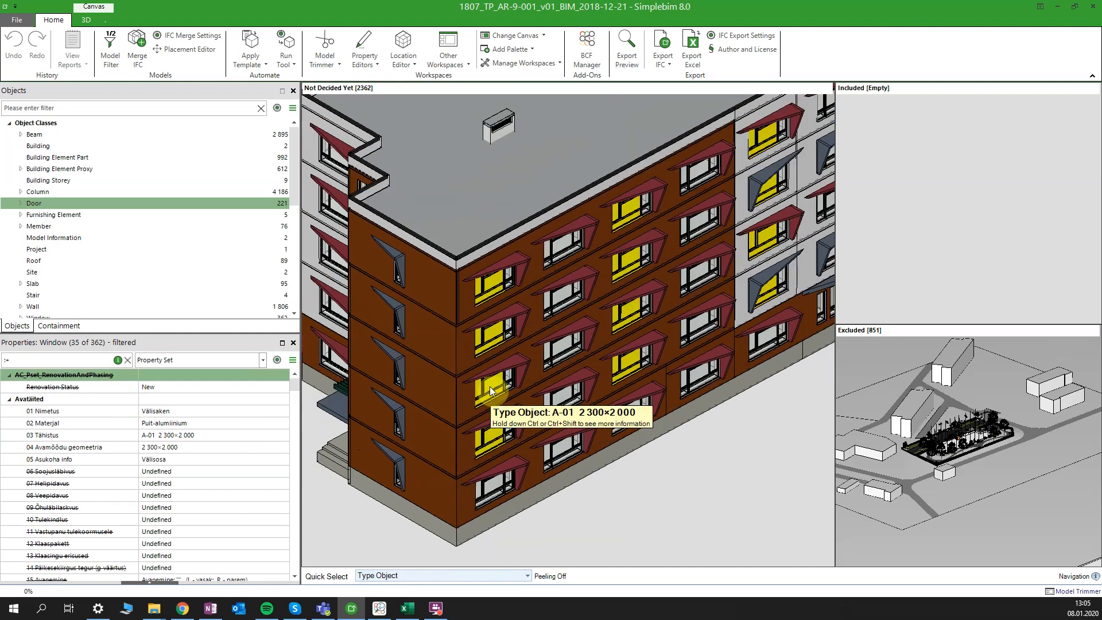
pyautogui.scroll(-2, 491, 389)
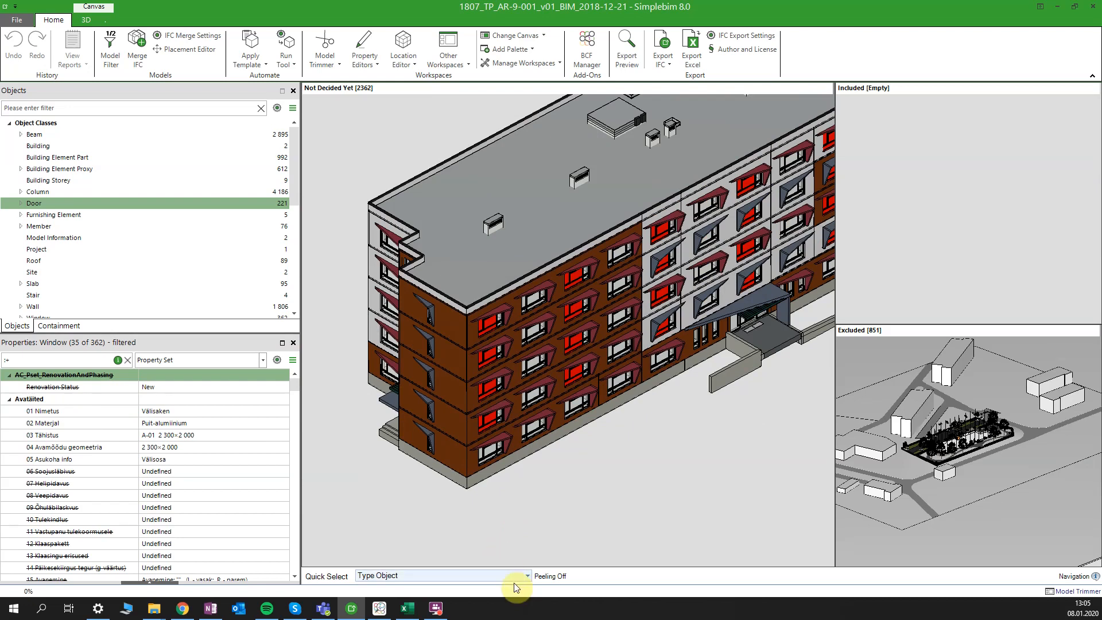
pyautogui.click(527, 576)
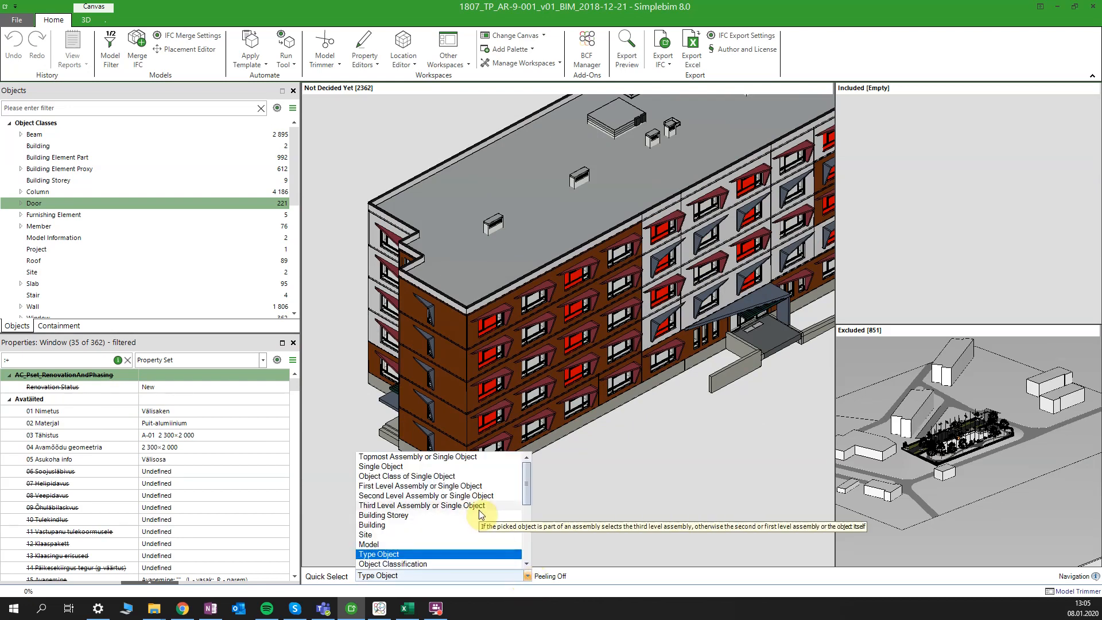
pyautogui.click(364, 412)
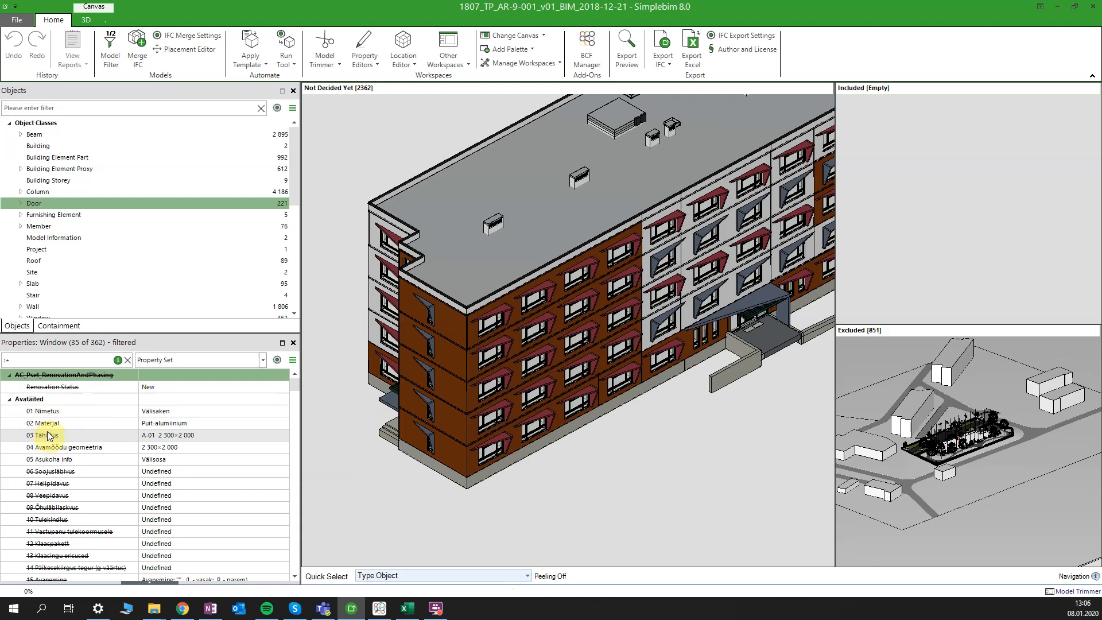
# - Select the Window object class, add its 03 Tähistus property as a Quick Select mode, and deselect the windows
pyautogui.scroll(-1, 58, 304)
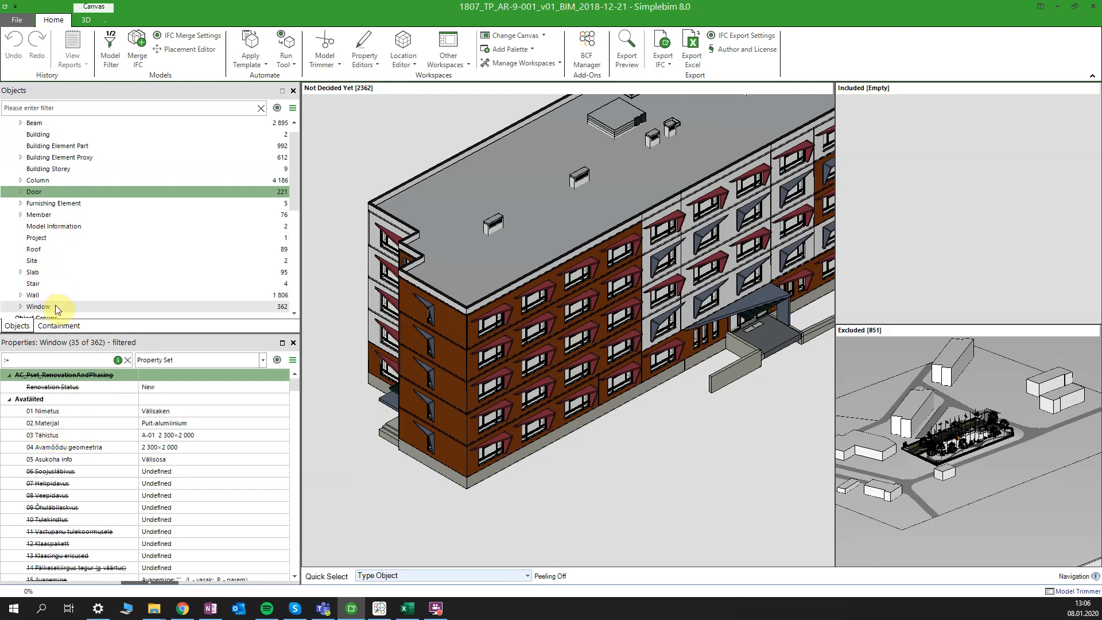
pyautogui.click(56, 309)
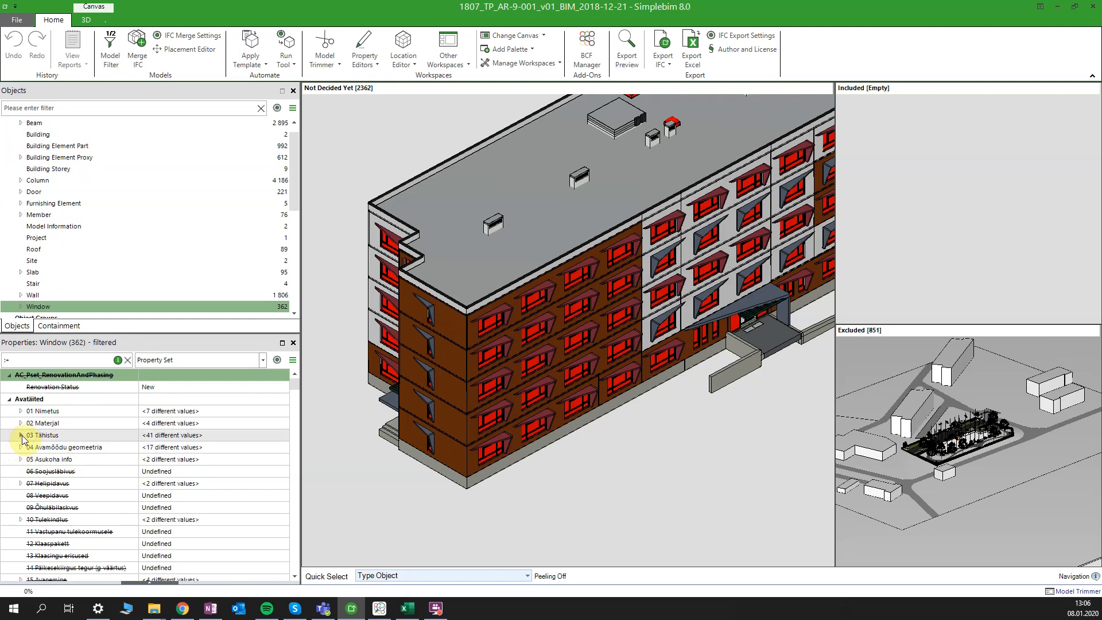
pyautogui.click(45, 435)
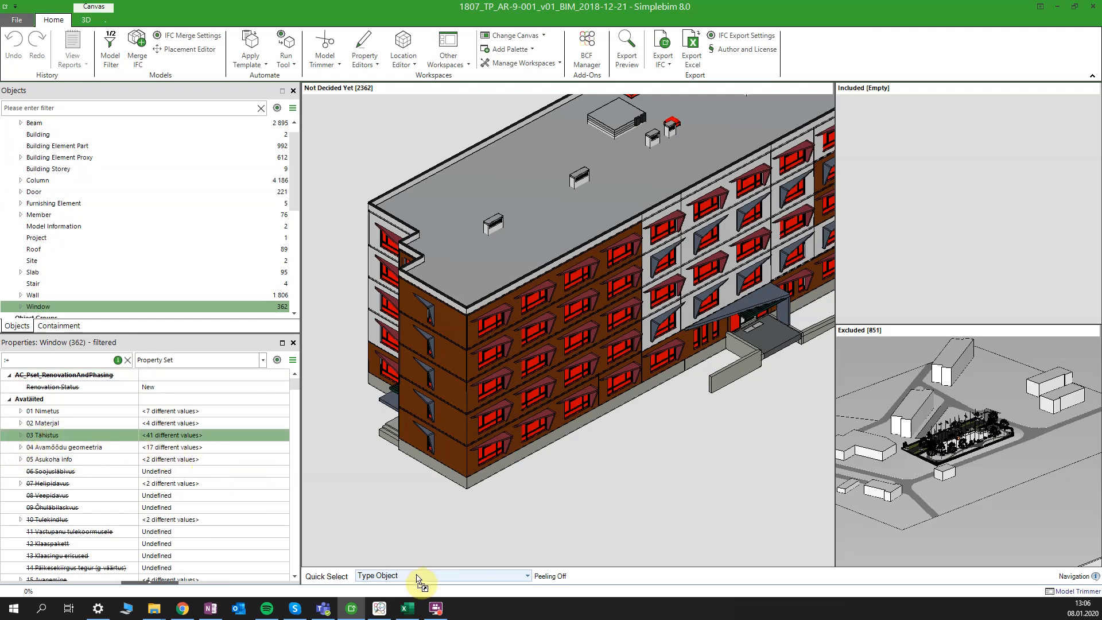
pyautogui.moveTo(419, 578); pyautogui.dragTo(418, 578)
pyautogui.click(363, 469)
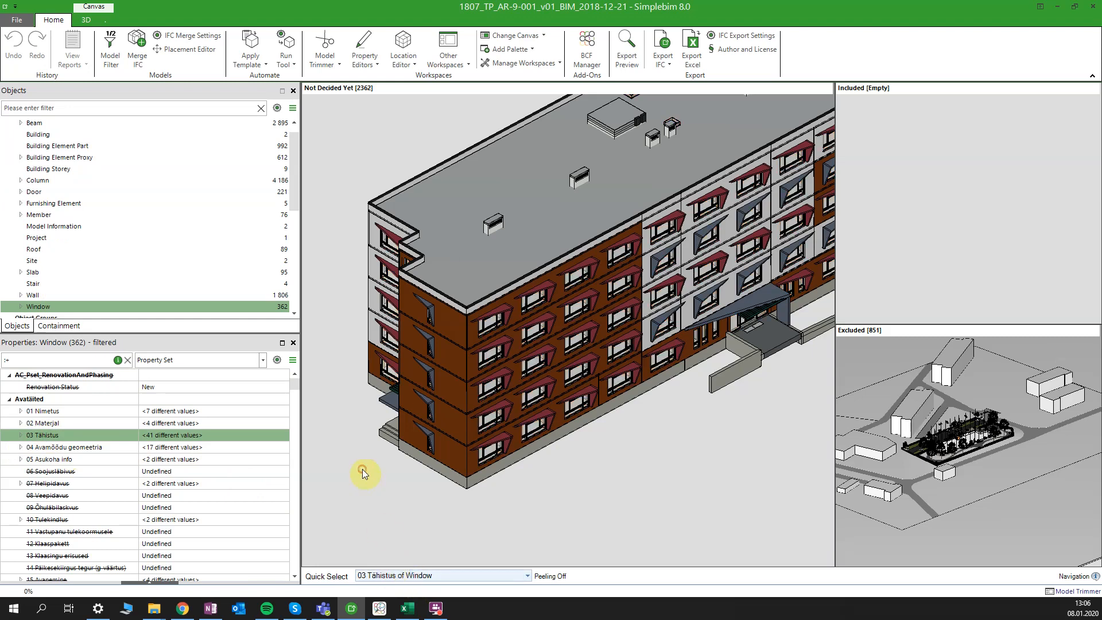
# - Use the Quick Select mode 03 Tähistus of Window to select all A 700×2 000 windows by picking one on the ground floor
pyautogui.click(528, 576)
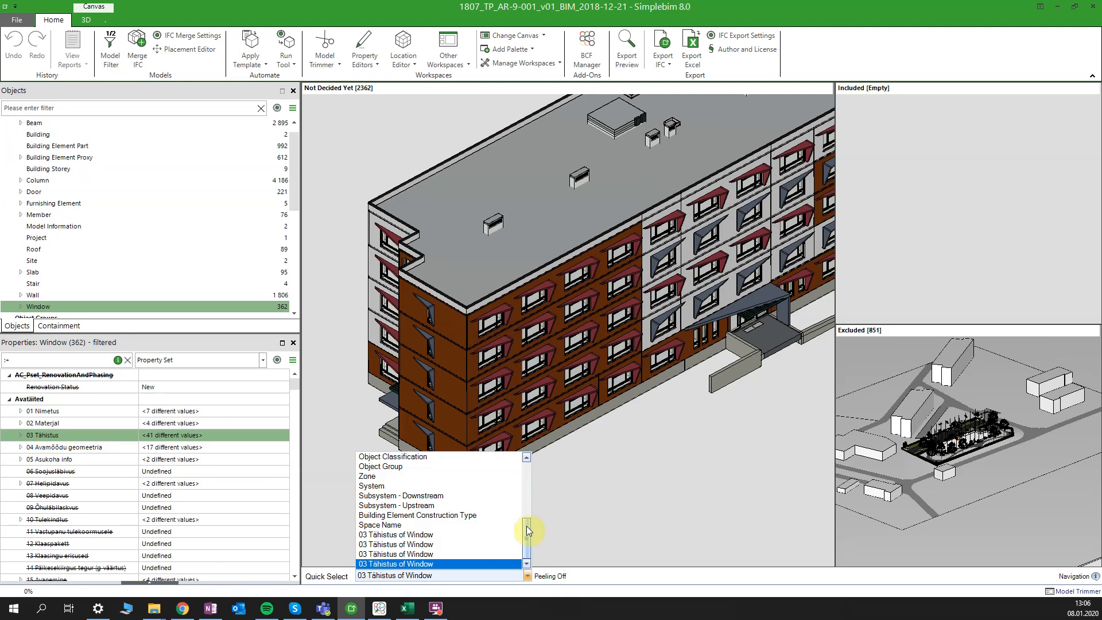
pyautogui.click(417, 565)
pyautogui.scroll(3, 503, 459)
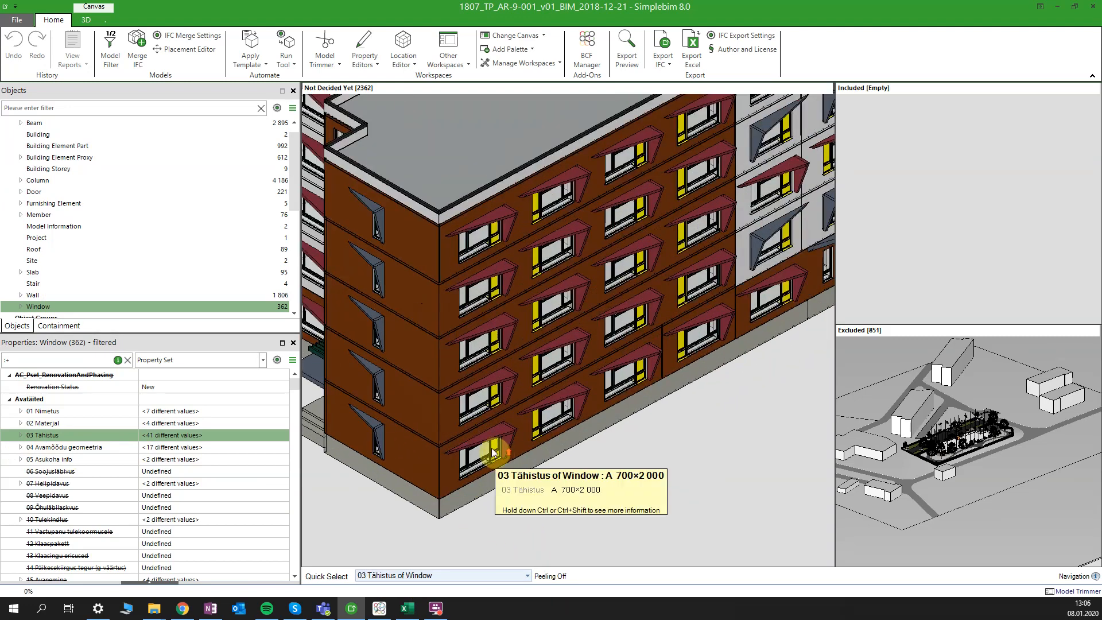
pyautogui.click(496, 452)
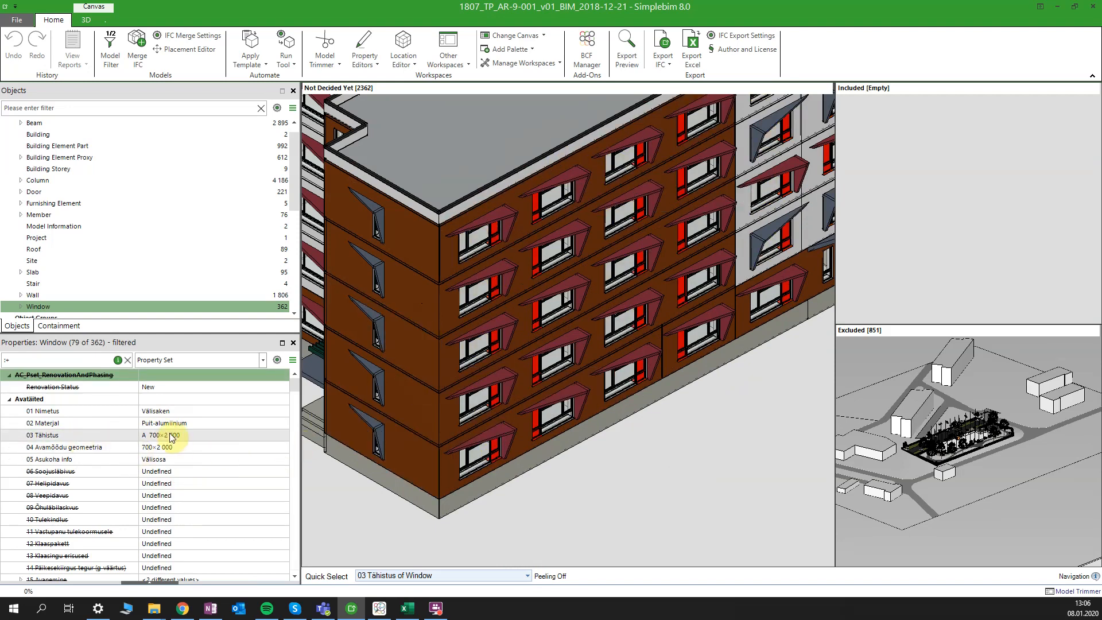
pyautogui.moveTo(499, 450)
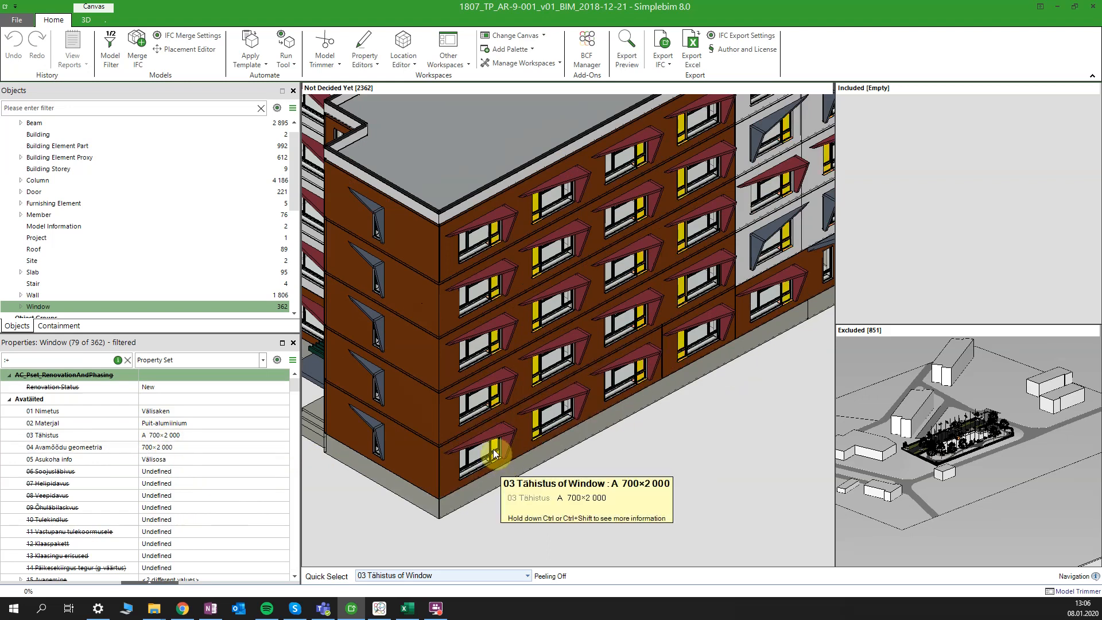
# - Set Quick Select back to Topmost Assembly or Single Object and deselect the windows in the 3D view
pyautogui.click(527, 576)
pyautogui.moveTo(531, 547); pyautogui.dragTo(543, 484)
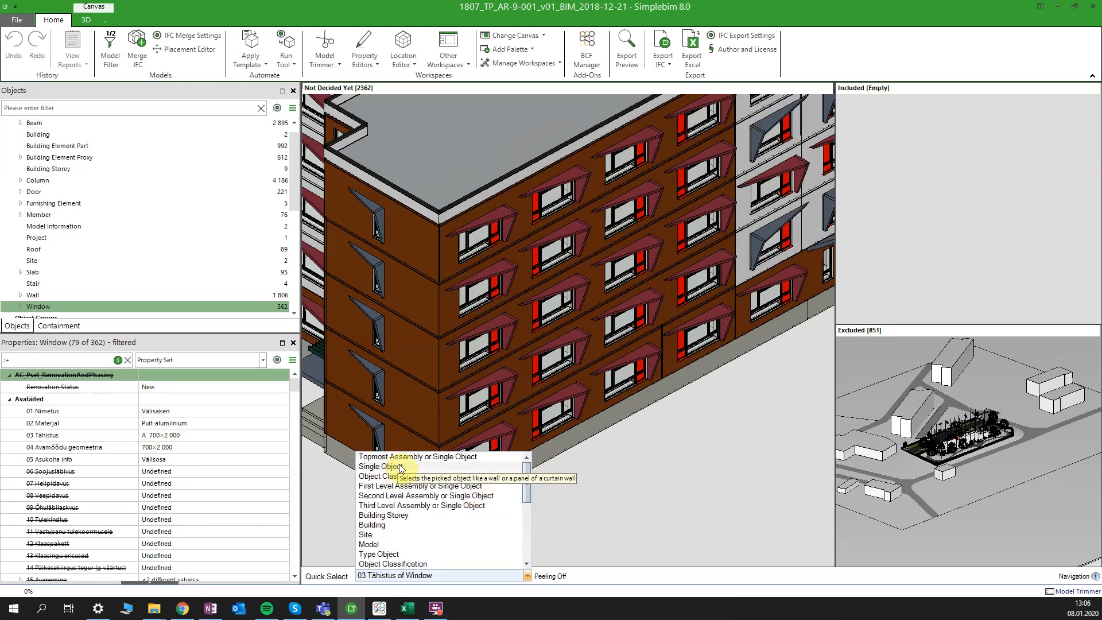
pyautogui.scroll(1, 401, 468)
pyautogui.scroll(5, 487, 577)
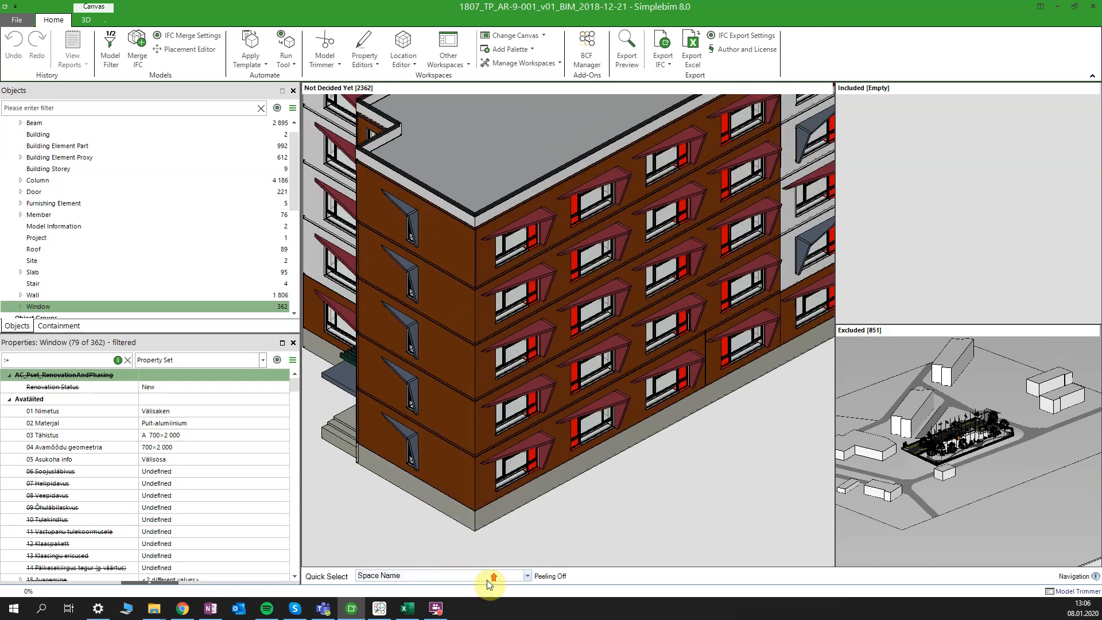
pyautogui.scroll(4, 472, 574)
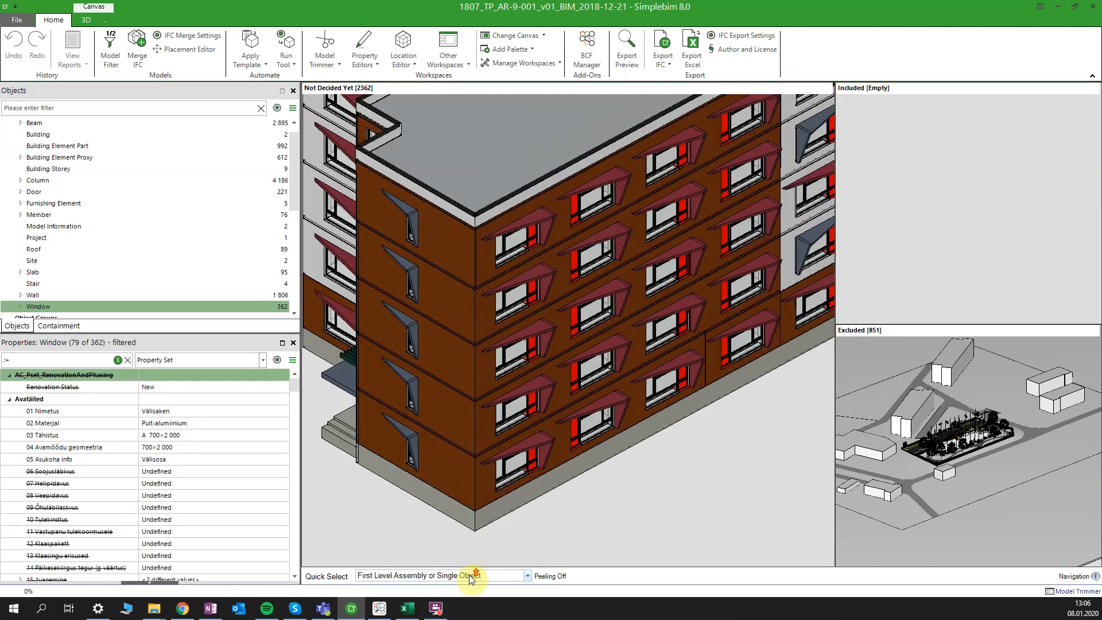
pyautogui.click(527, 575)
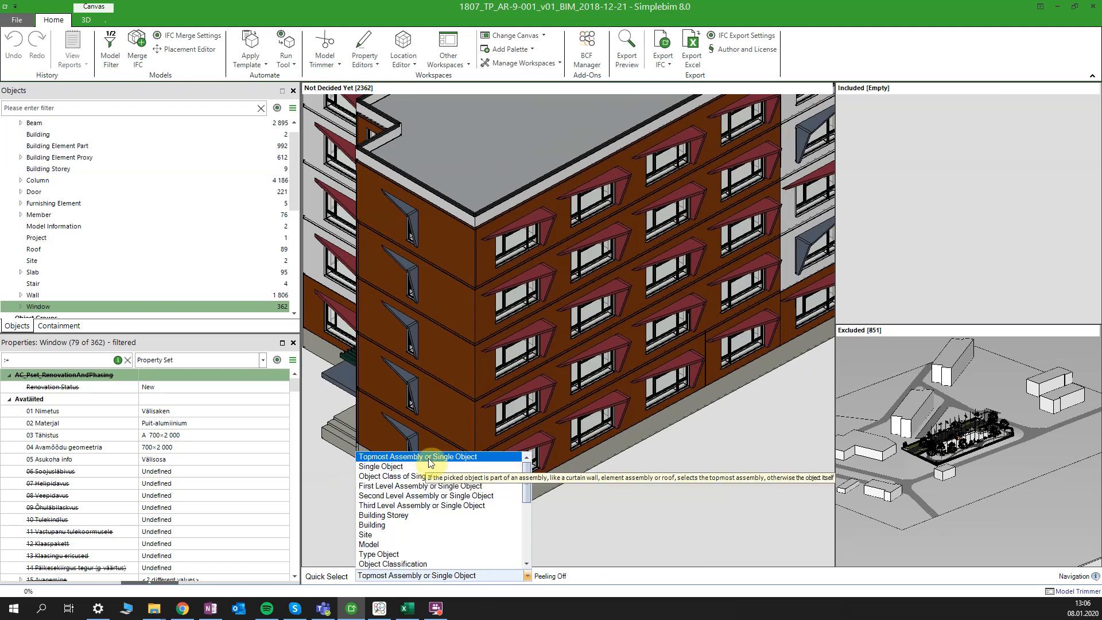
pyautogui.click(612, 521)
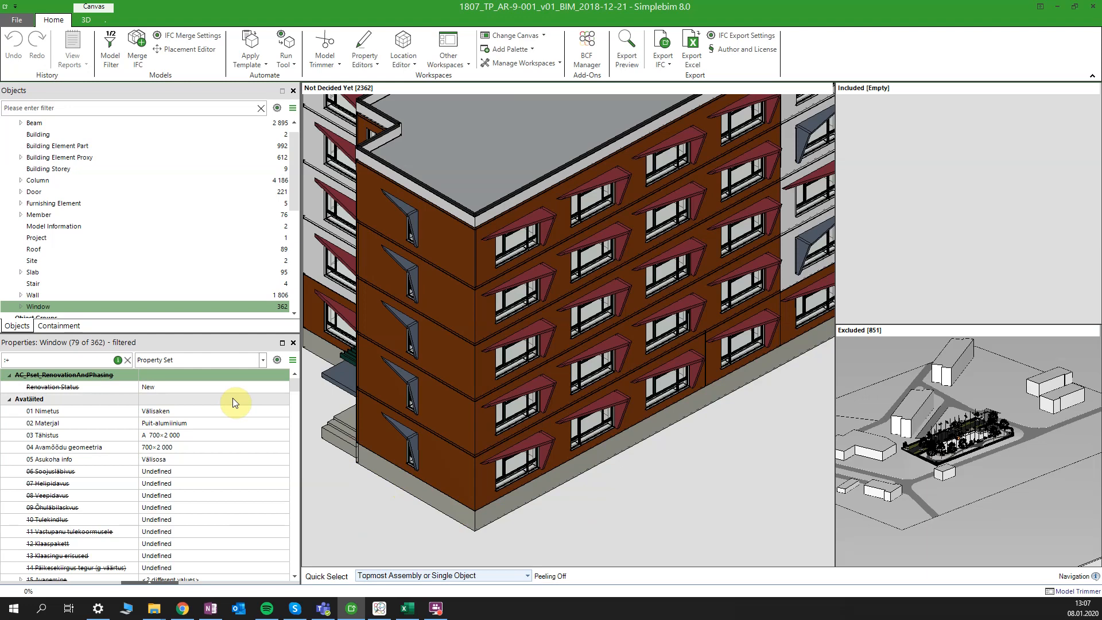
# - Switch the window properties to Not Grouped and browse the flat property list
pyautogui.click(263, 361)
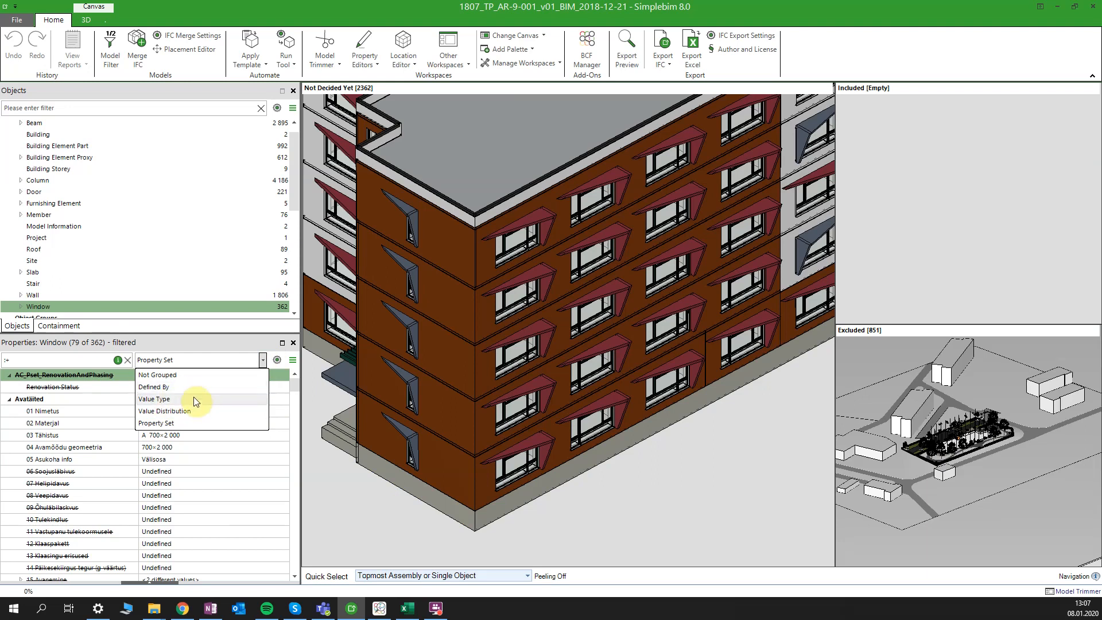
pyautogui.click(195, 380)
pyautogui.scroll(-5, 196, 419)
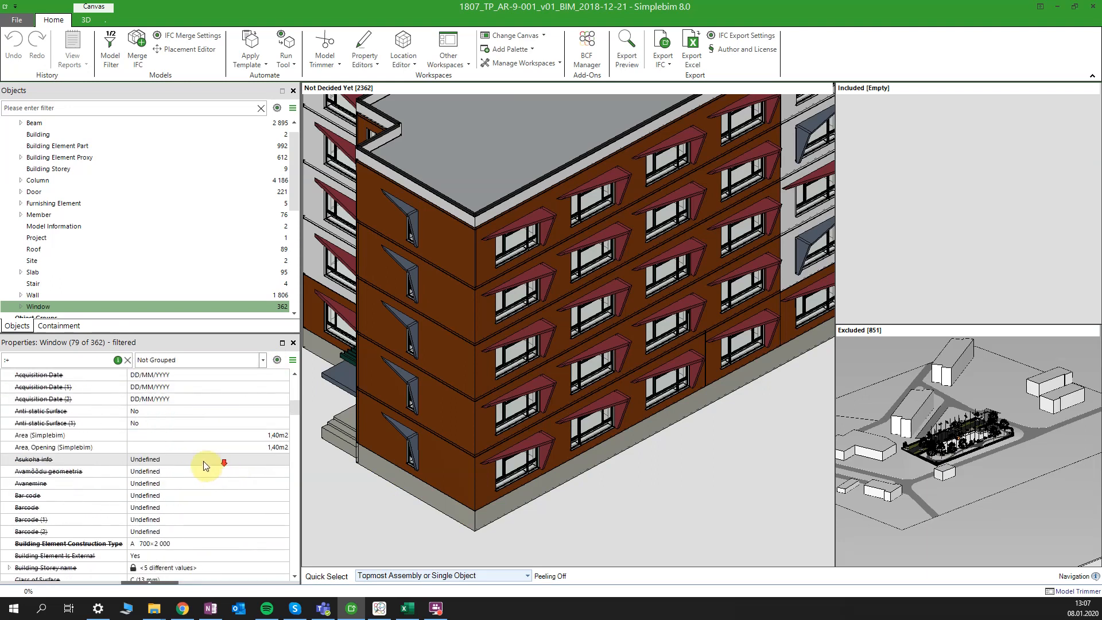
pyautogui.scroll(-10, 180, 472)
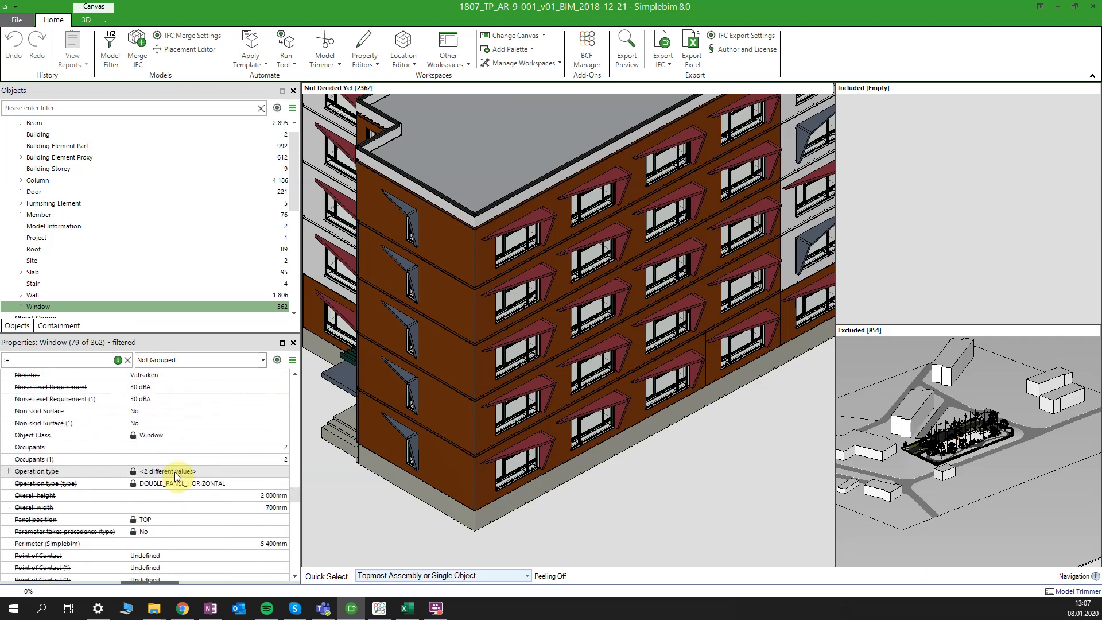
pyautogui.scroll(15, 174, 472)
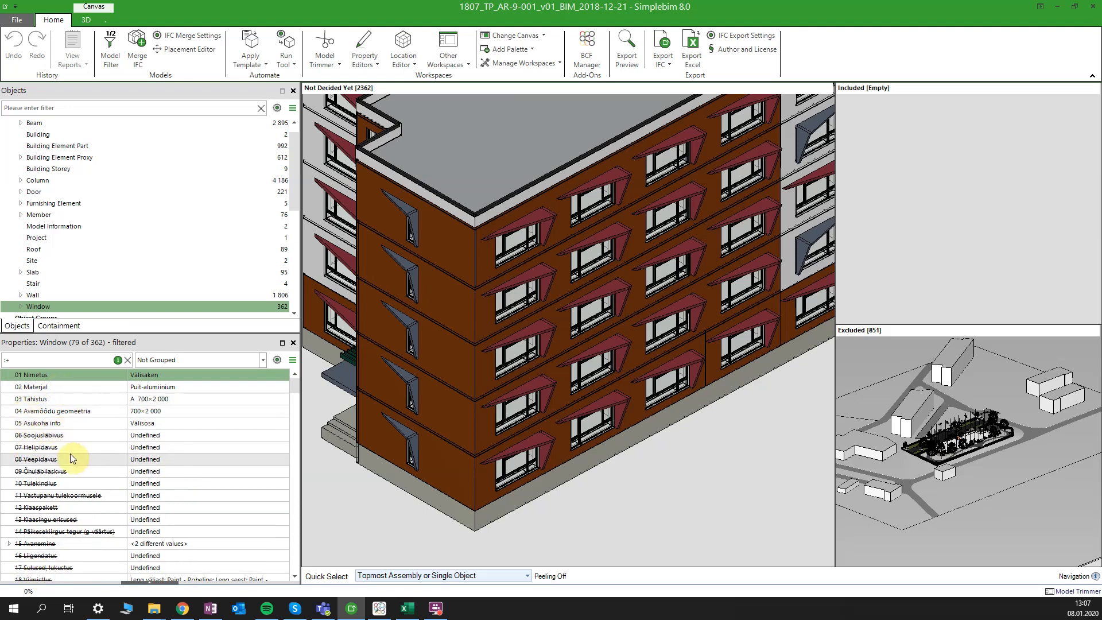
# - Group the window properties by Property Set and collapse the AC_Pset_RenovationAndPhasing, Avatäited and Derived Properties sets
pyautogui.click(262, 360)
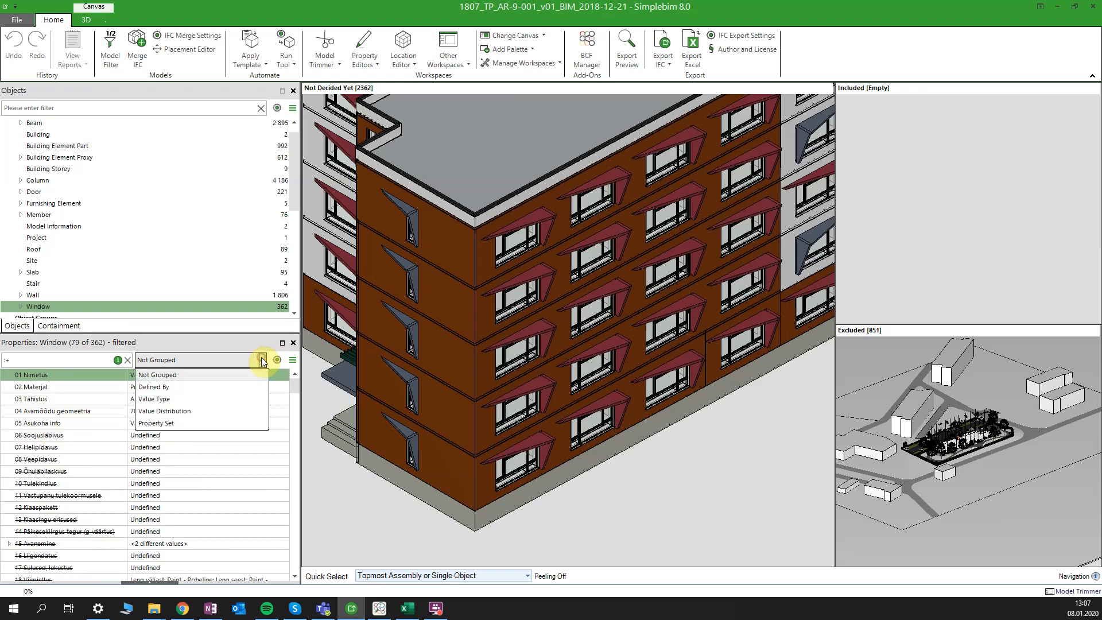
pyautogui.click(174, 425)
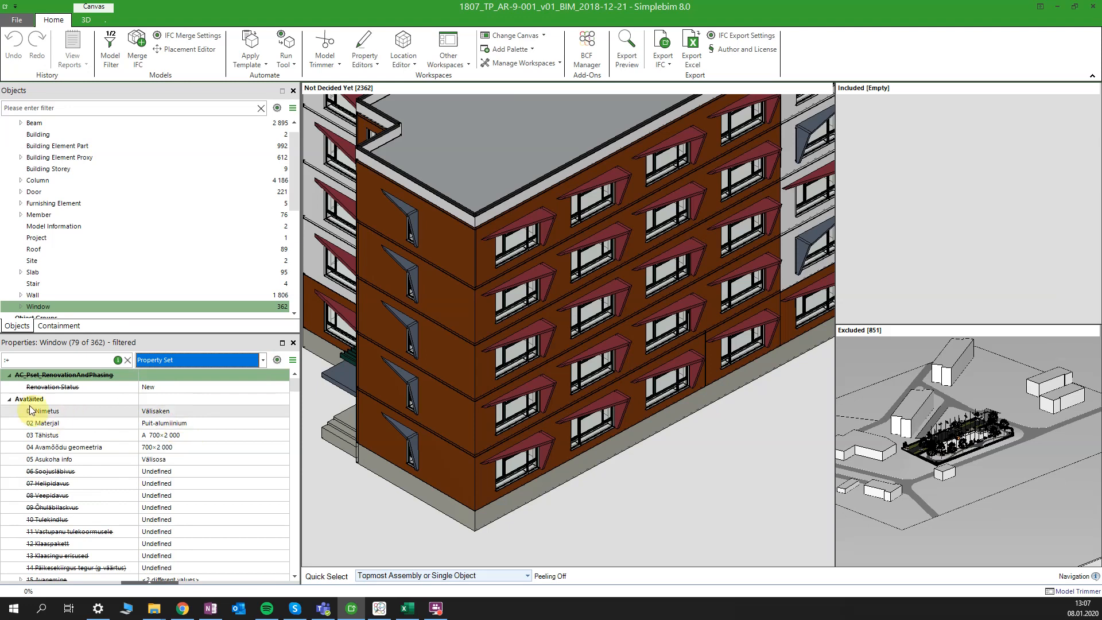
pyautogui.click(8, 376)
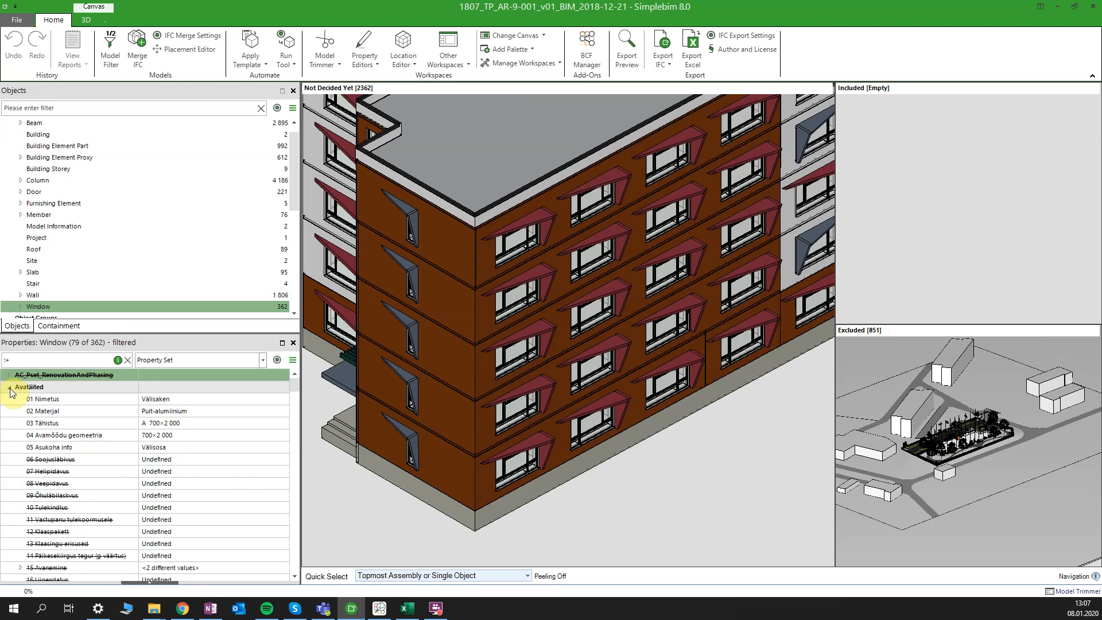
pyautogui.click(9, 388)
pyautogui.click(9, 399)
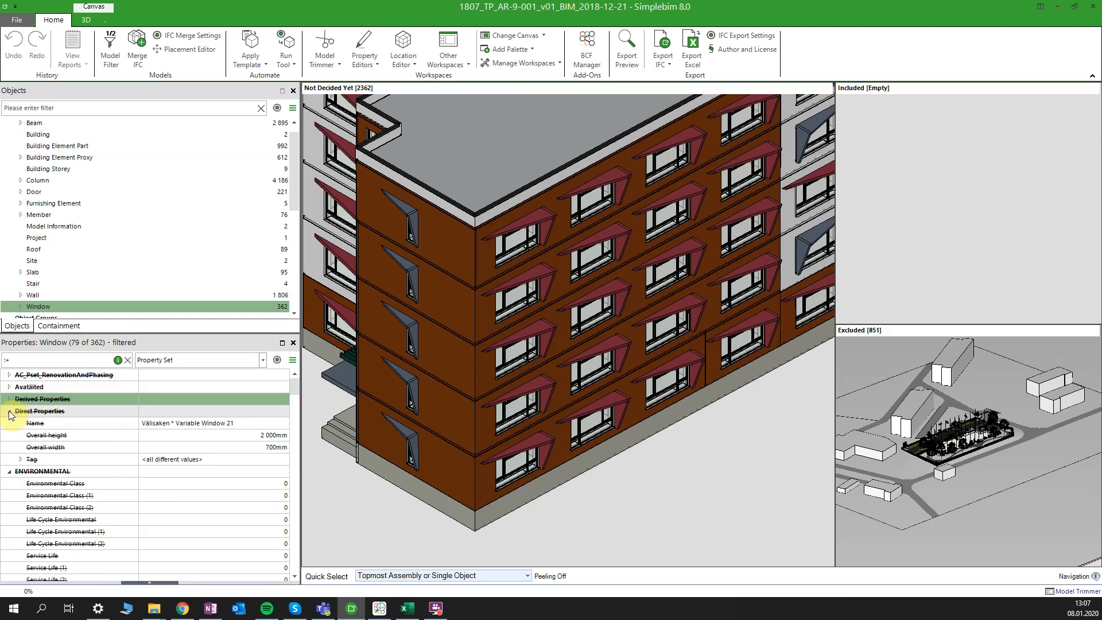
# - Keep the properties grouped by Property Set and expand the Avatäited set
pyautogui.click(262, 361)
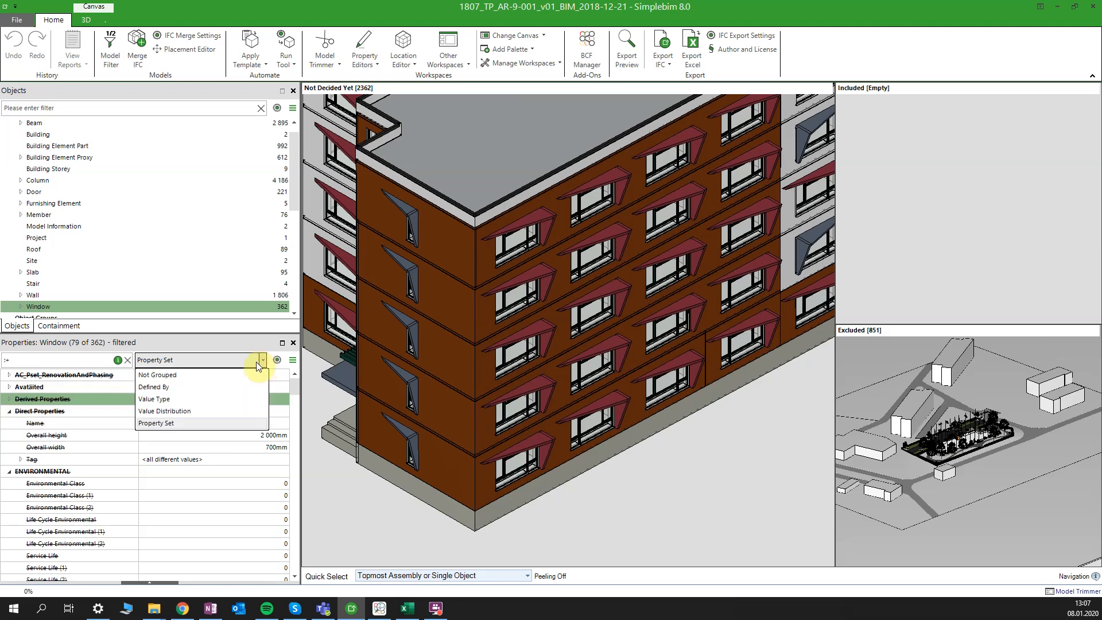
pyautogui.click(173, 424)
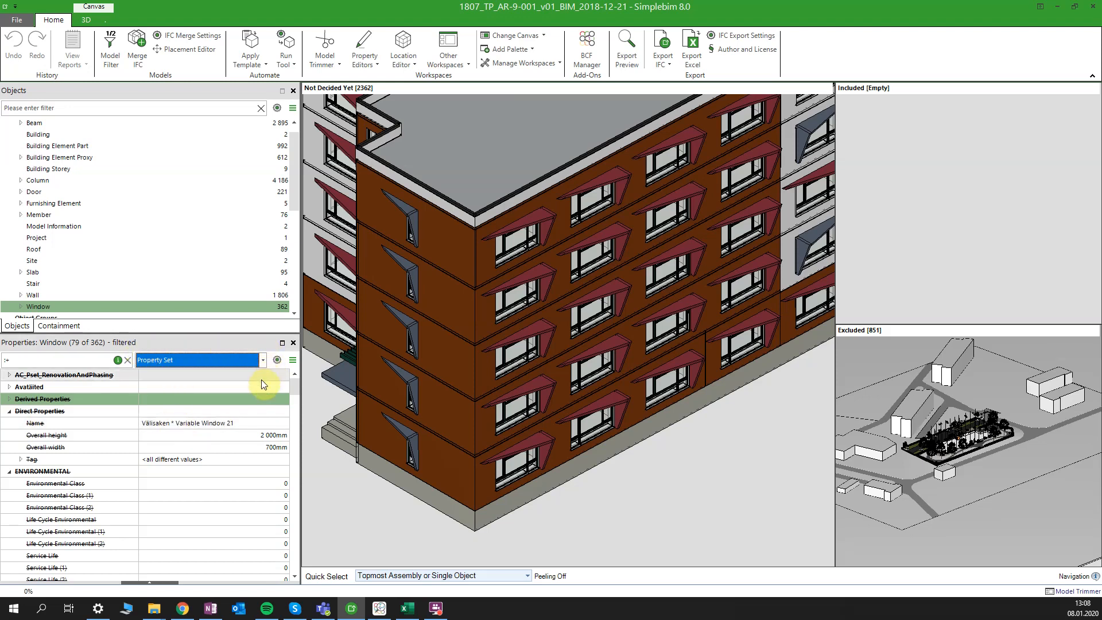
pyautogui.click(11, 386)
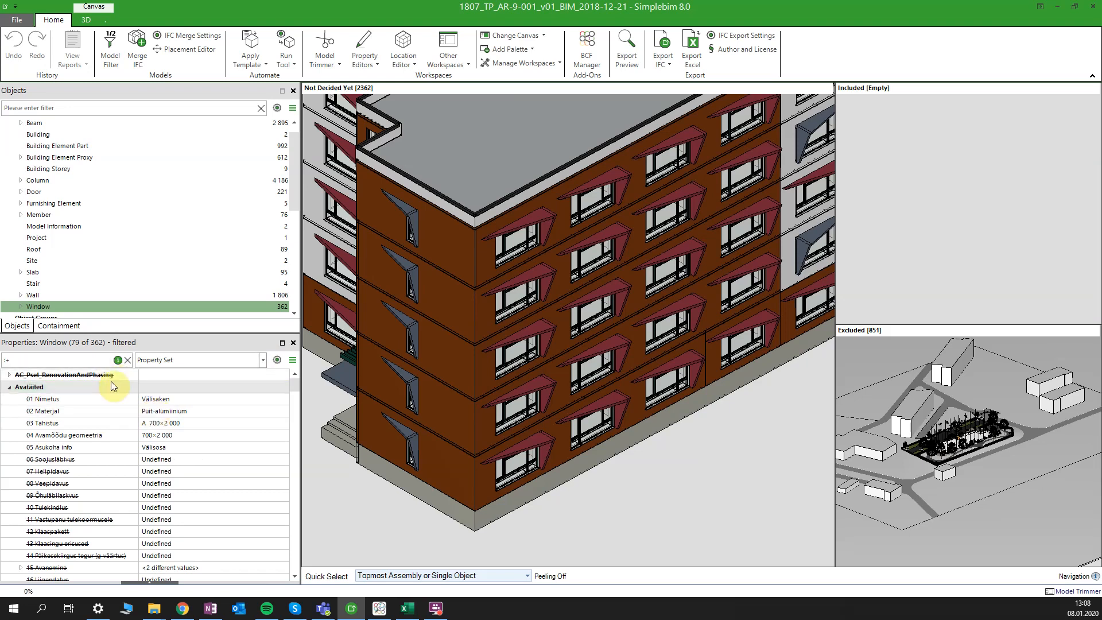
# - Filter the properties by 01 NI and check the name property of the corner wall and the roof by selecting each
pyautogui.doubleClick(42, 360)
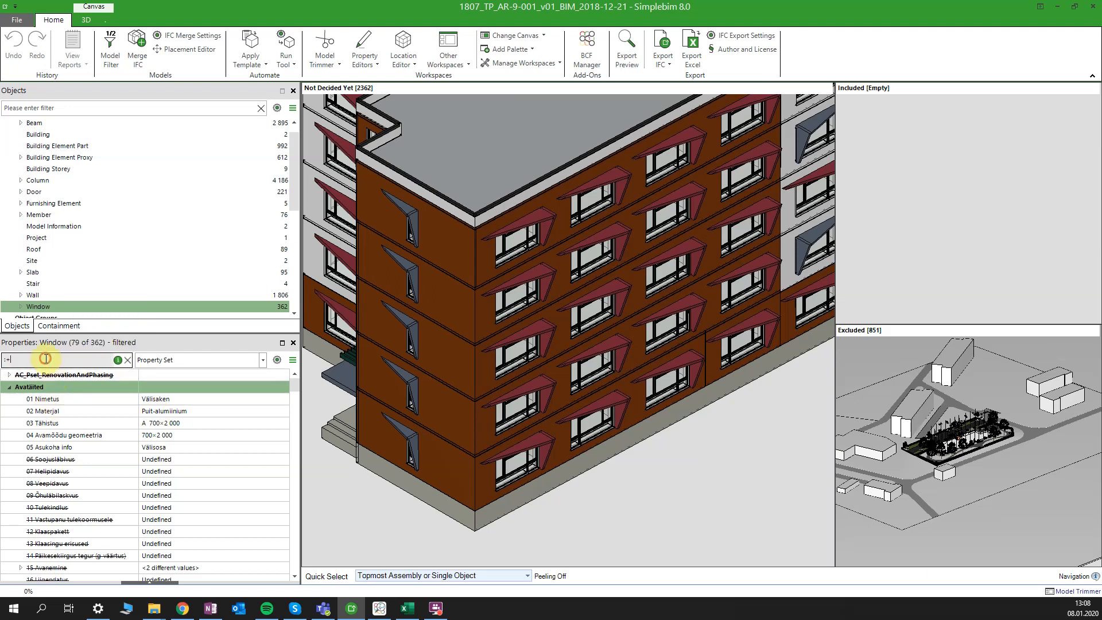
pyautogui.write('01 NI')
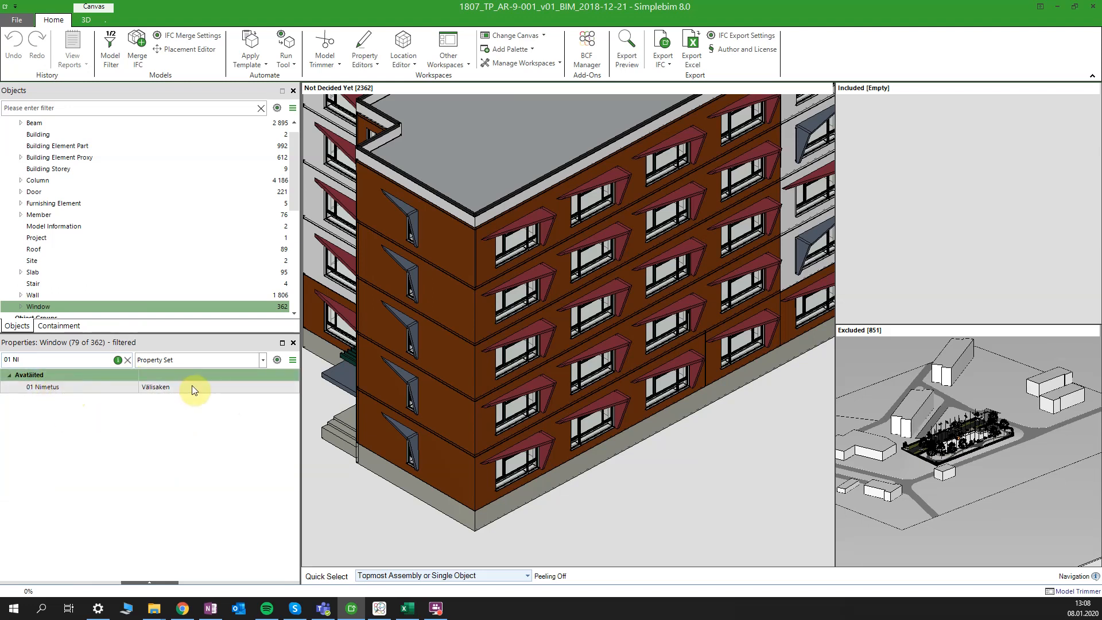
pyautogui.click(469, 344)
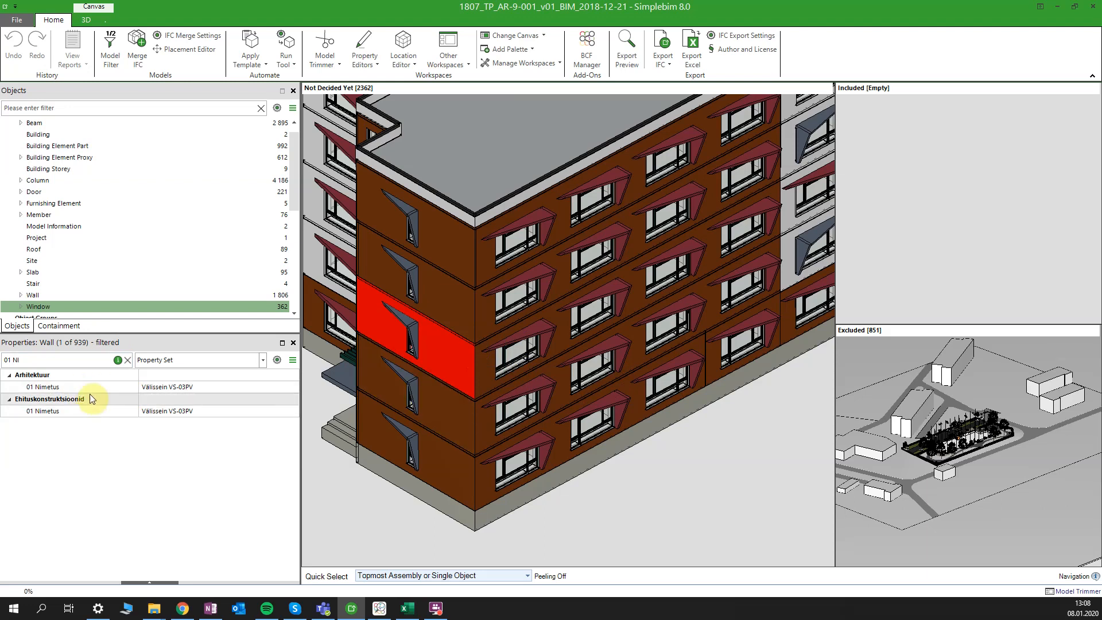
pyautogui.click(497, 175)
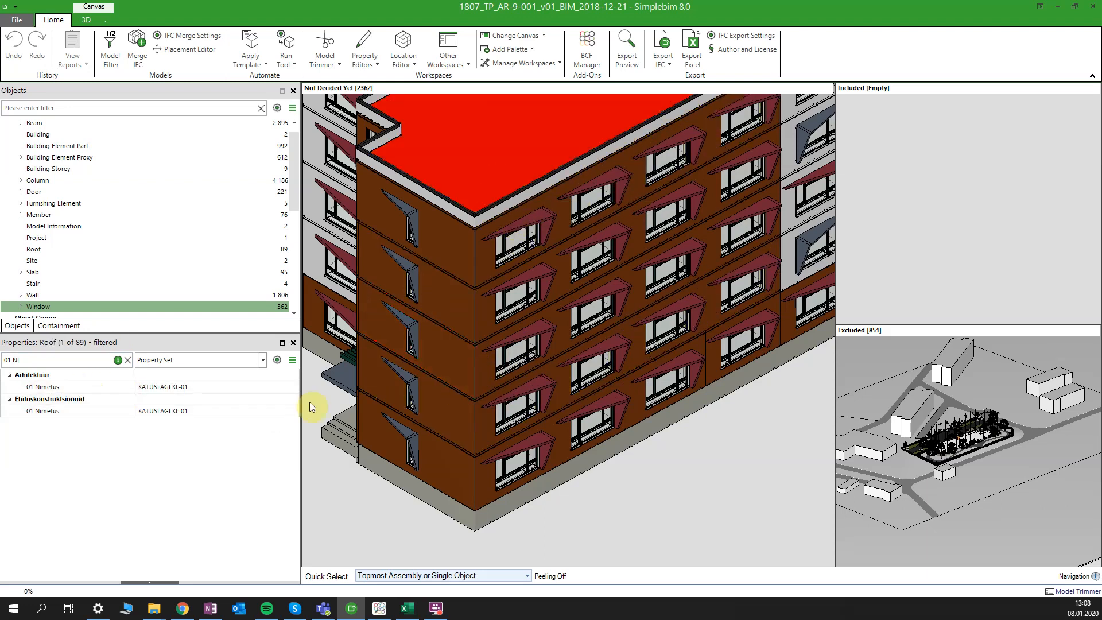
# - Replace the property filter with :+ for the selected roof
pyautogui.tripleClick(34, 360)
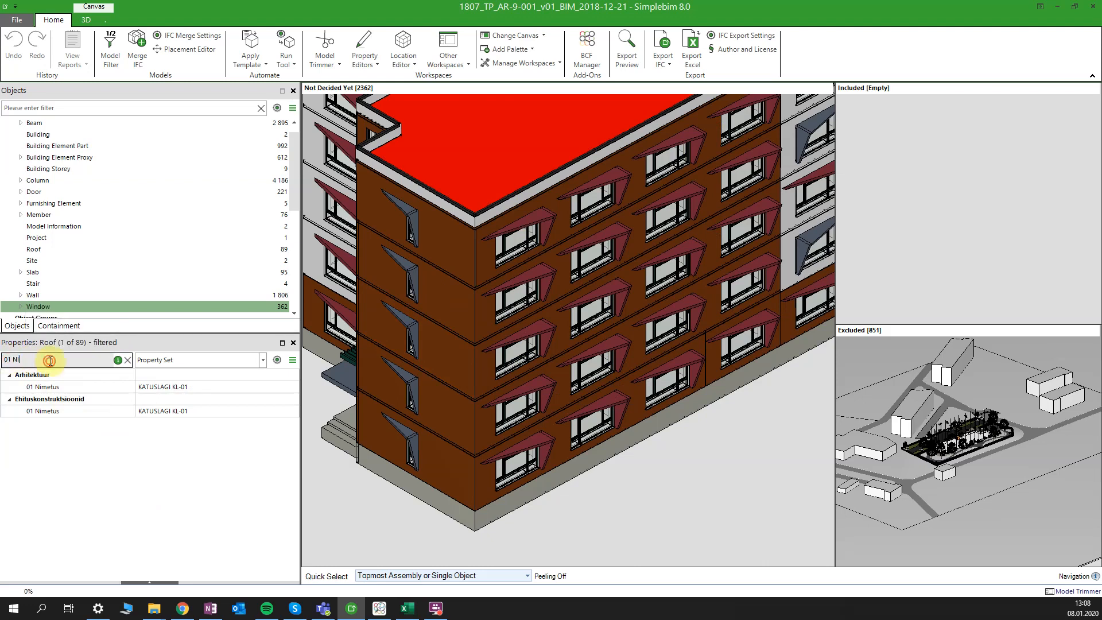
pyautogui.write(':+')
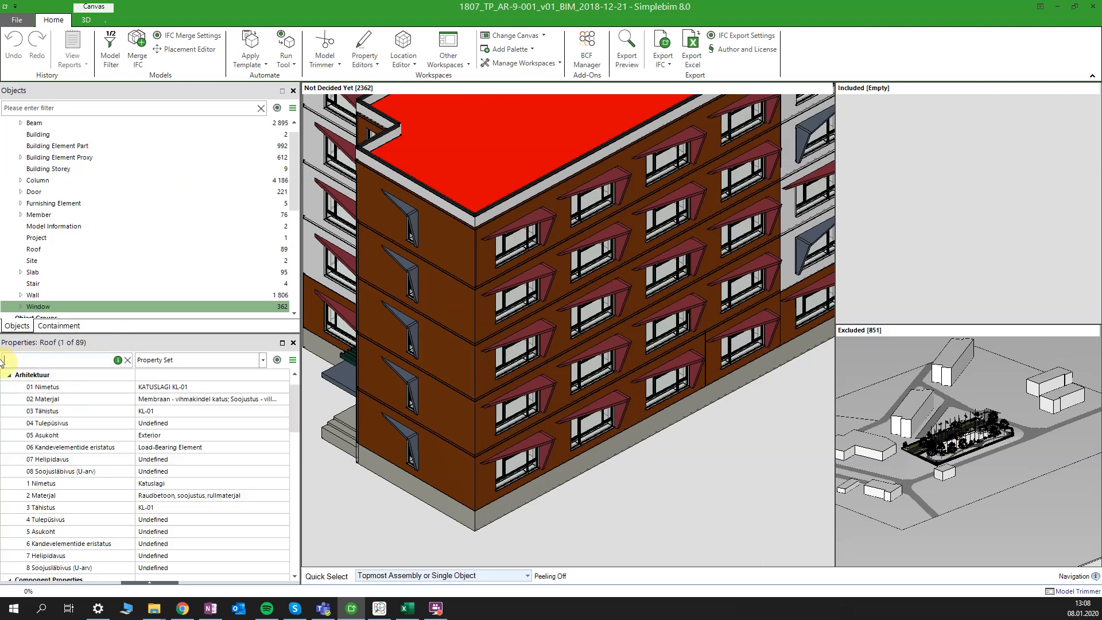
# - View the explanation of what the :+ property filter does
pyautogui.click(118, 360)
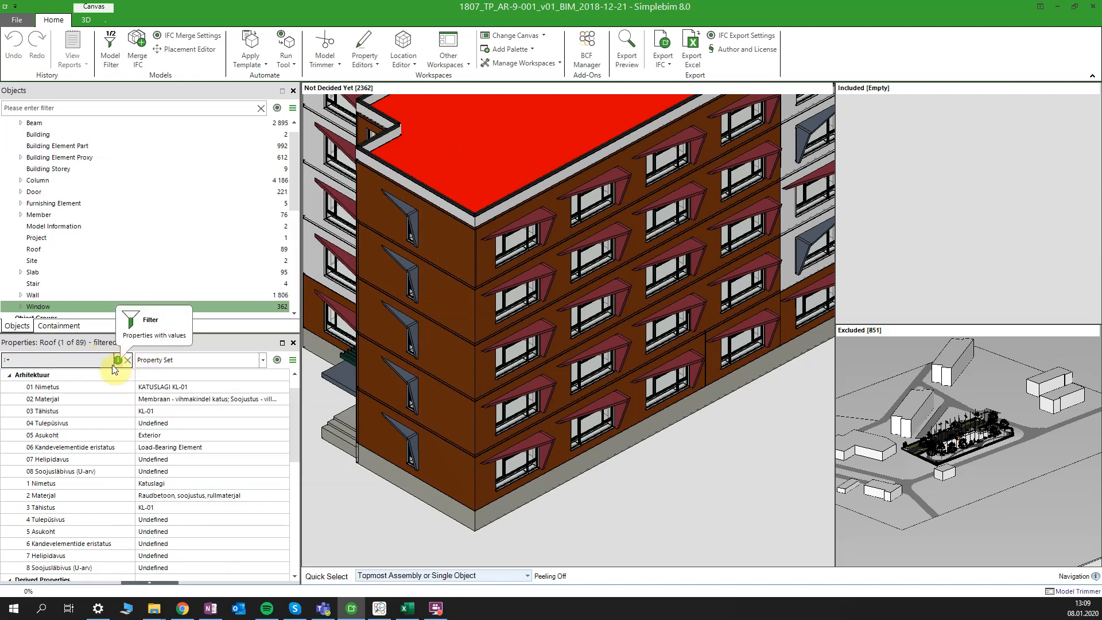
pyautogui.moveTo(121, 365)
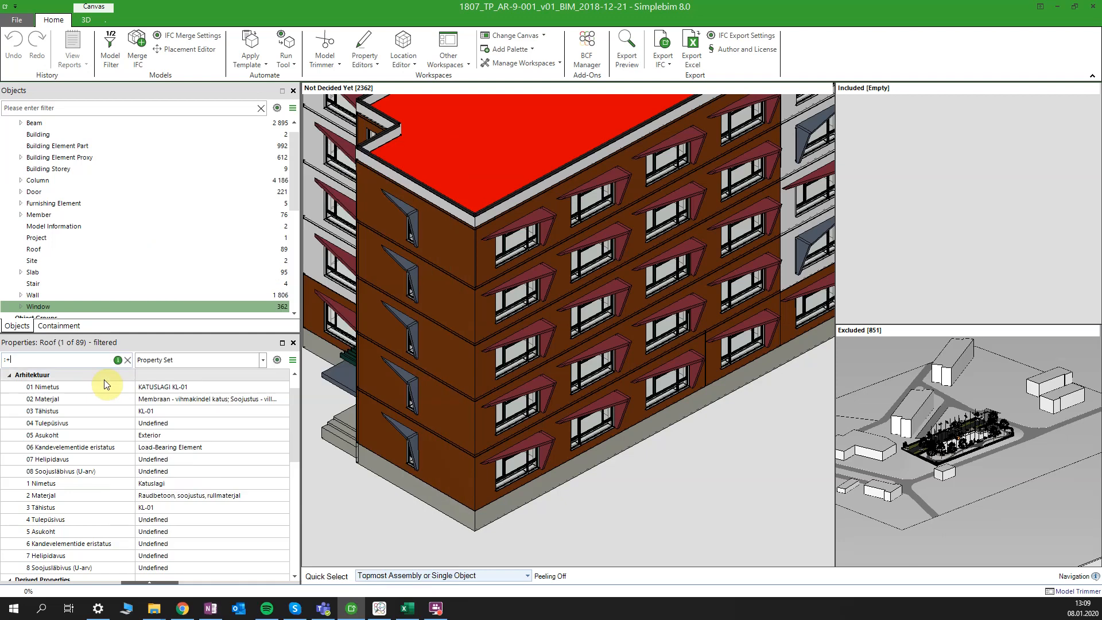
# - Clear the roof selection and switch the 3D view's Speak and Listen options off and back on
pyautogui.click(86, 22)
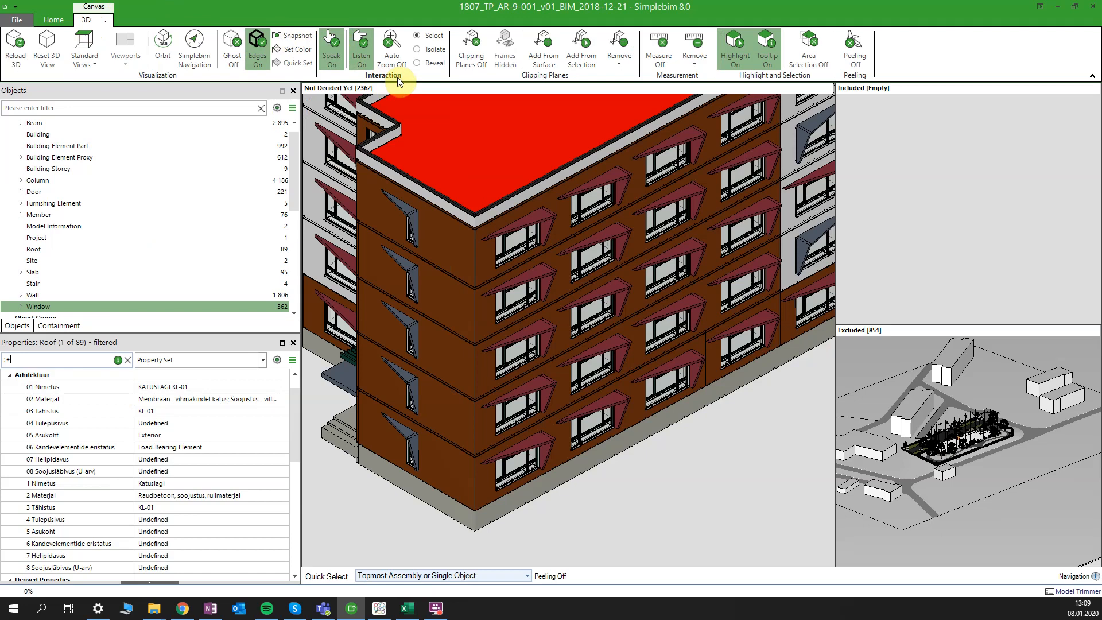
pyautogui.click(353, 60)
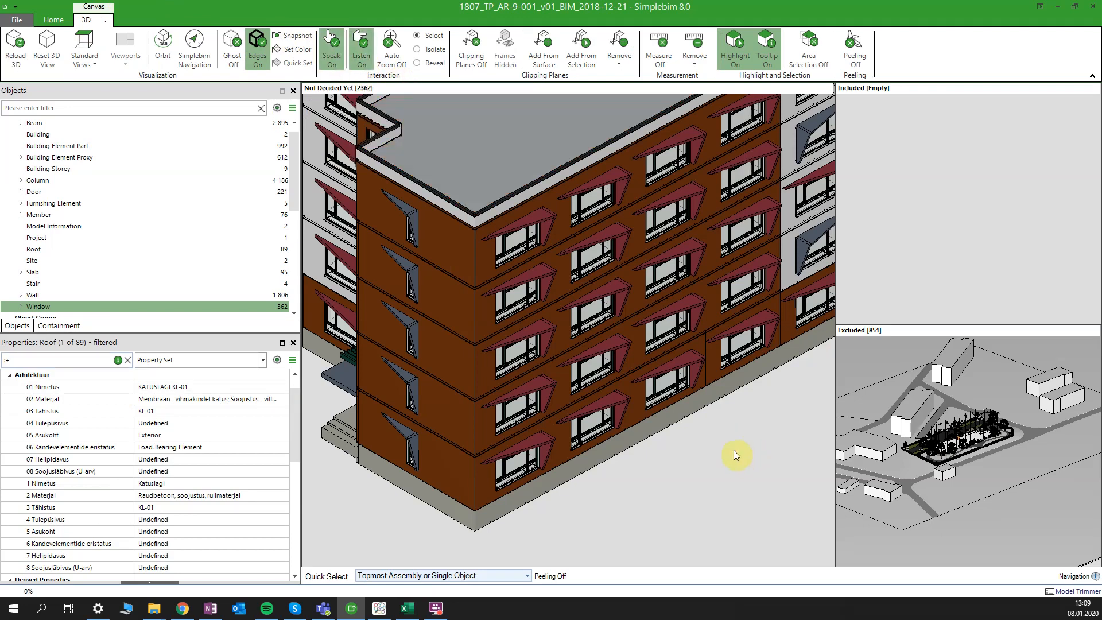
pyautogui.scroll(-5, 667, 402)
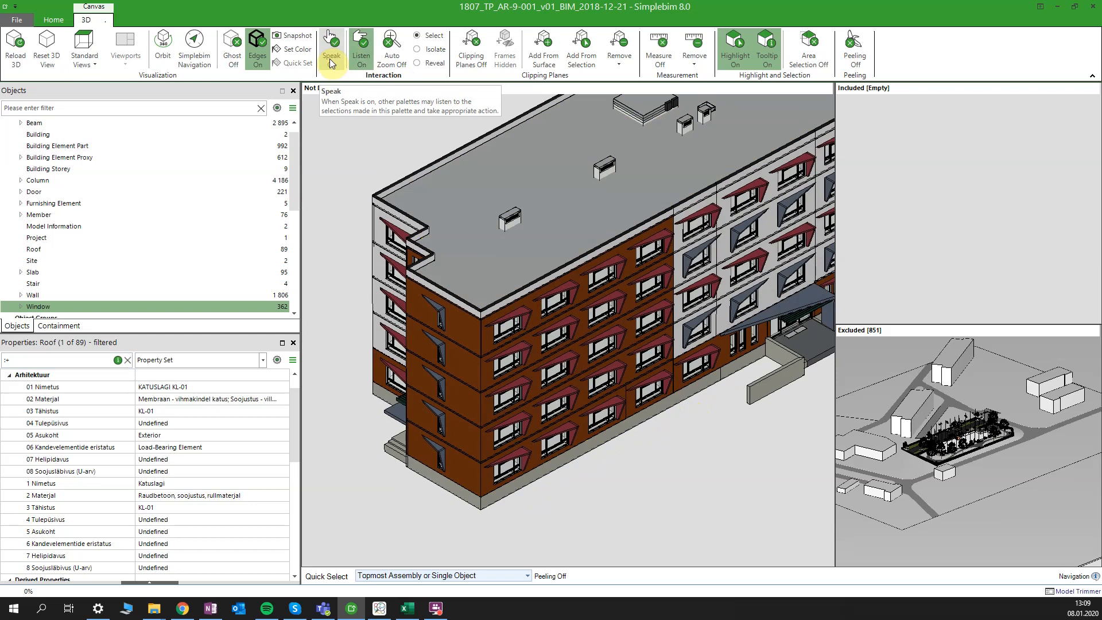
pyautogui.click(330, 58)
pyautogui.click(336, 46)
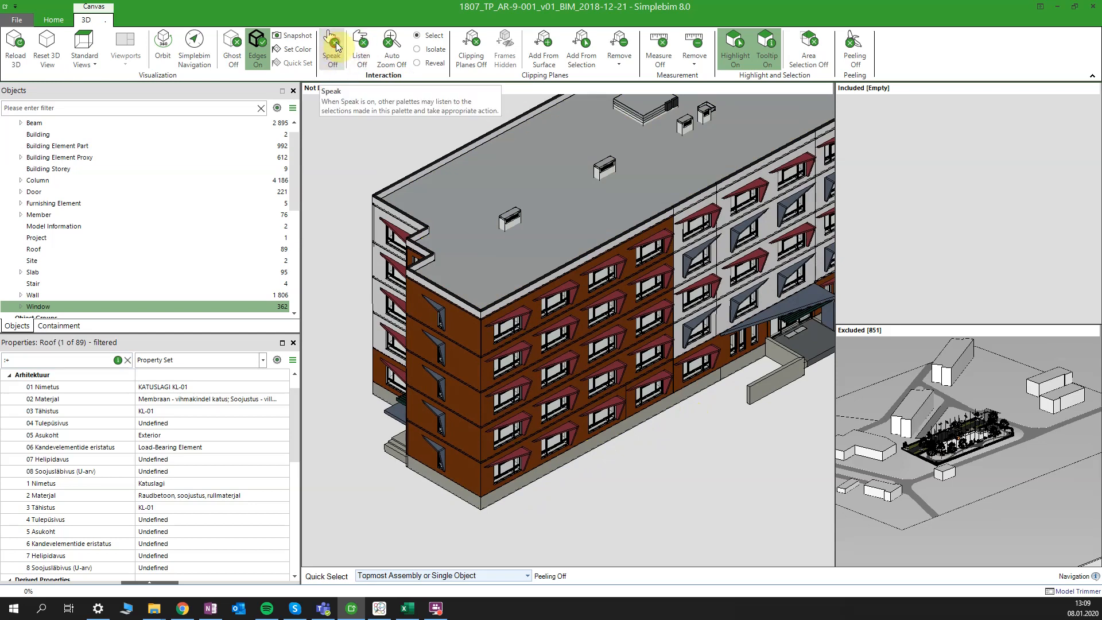
pyautogui.click(362, 47)
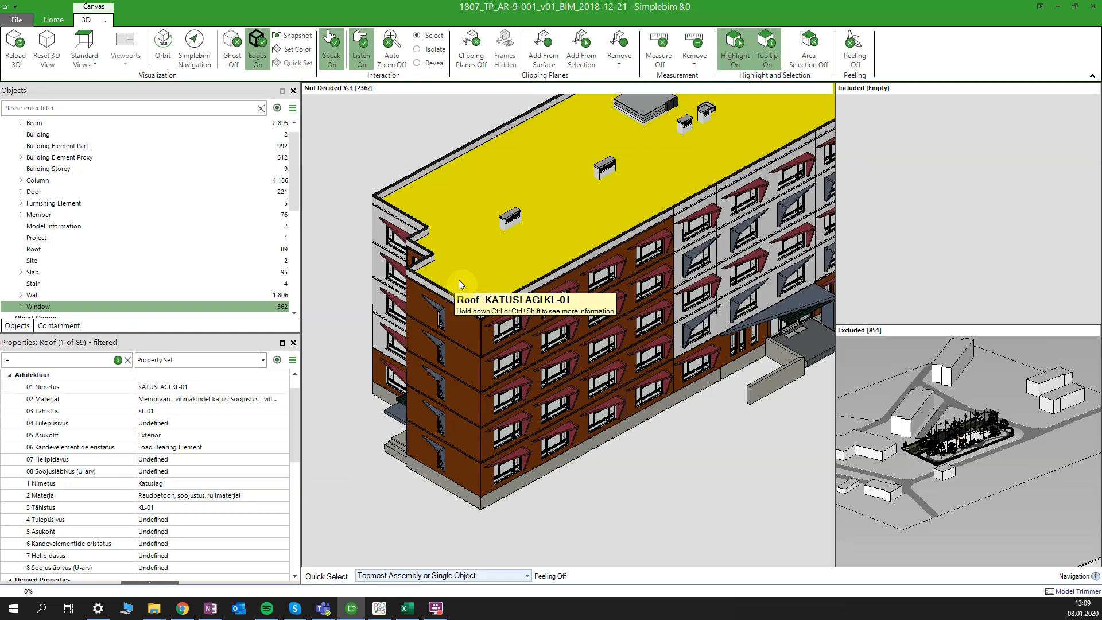
# - Inspect the properties of the top-floor corner wall and of the Door and Column object classes
pyautogui.click(467, 321)
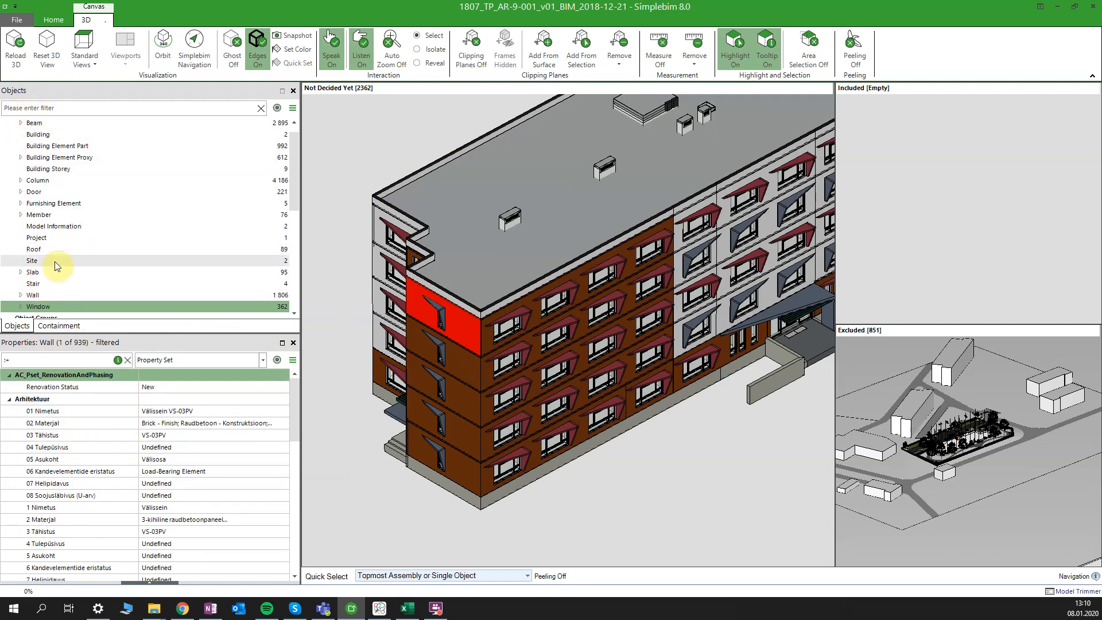
pyautogui.click(32, 194)
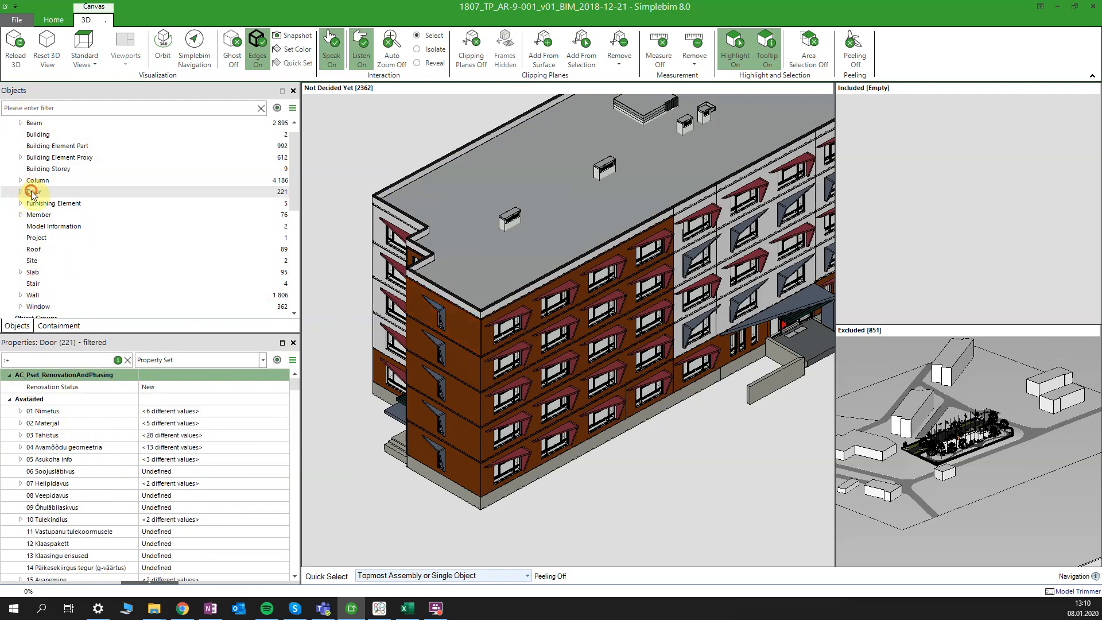
pyautogui.click(36, 180)
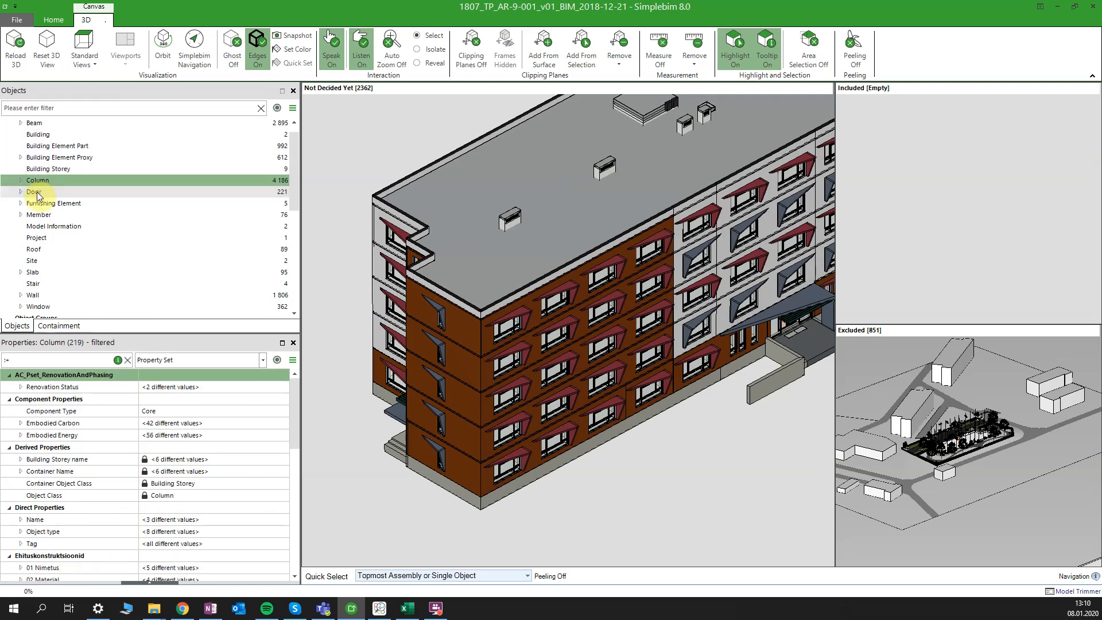
pyautogui.click(36, 194)
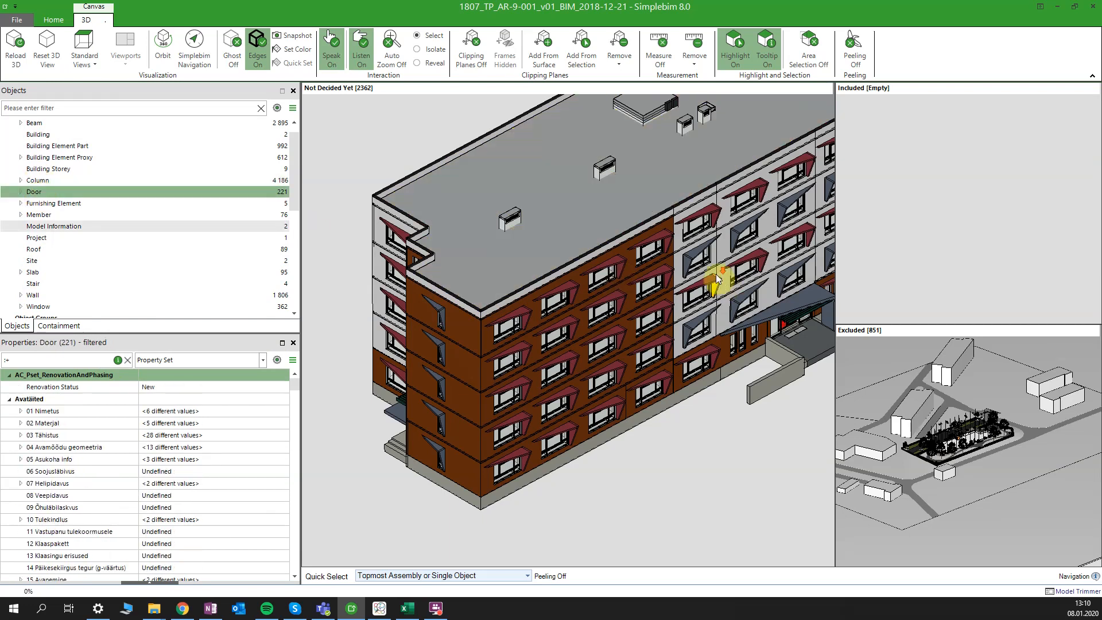
# - Select the Window object class and examine its highlighted objects across the building facades
pyautogui.scroll(-2, 714, 274)
pyautogui.scroll(-1, 45, 280)
pyautogui.click(43, 273)
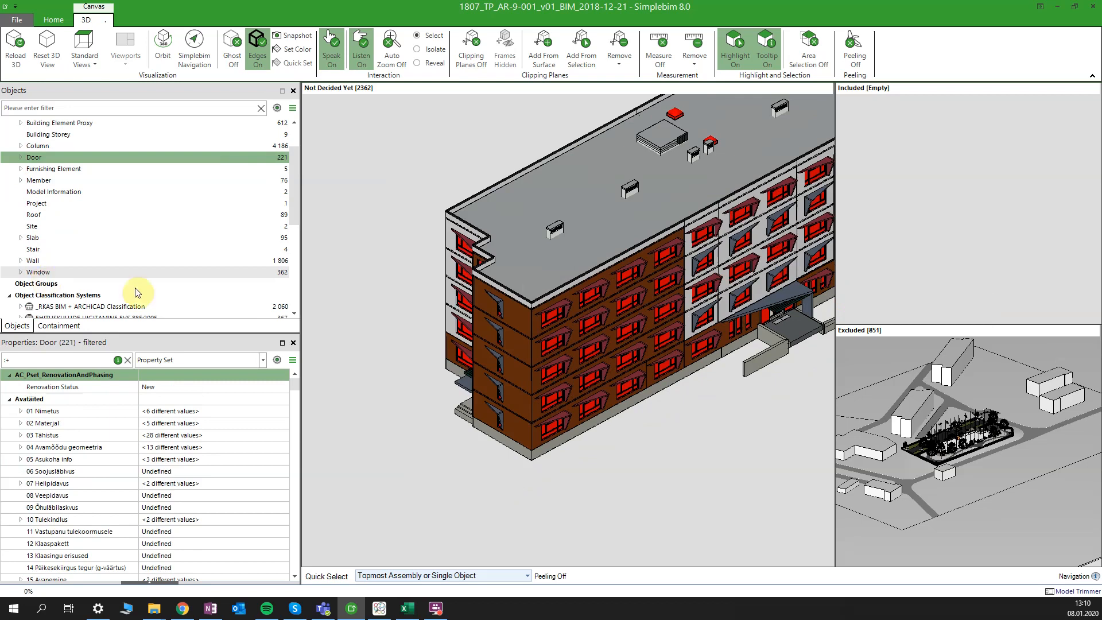
pyautogui.scroll(3, 564, 349)
pyautogui.scroll(-3, 557, 330)
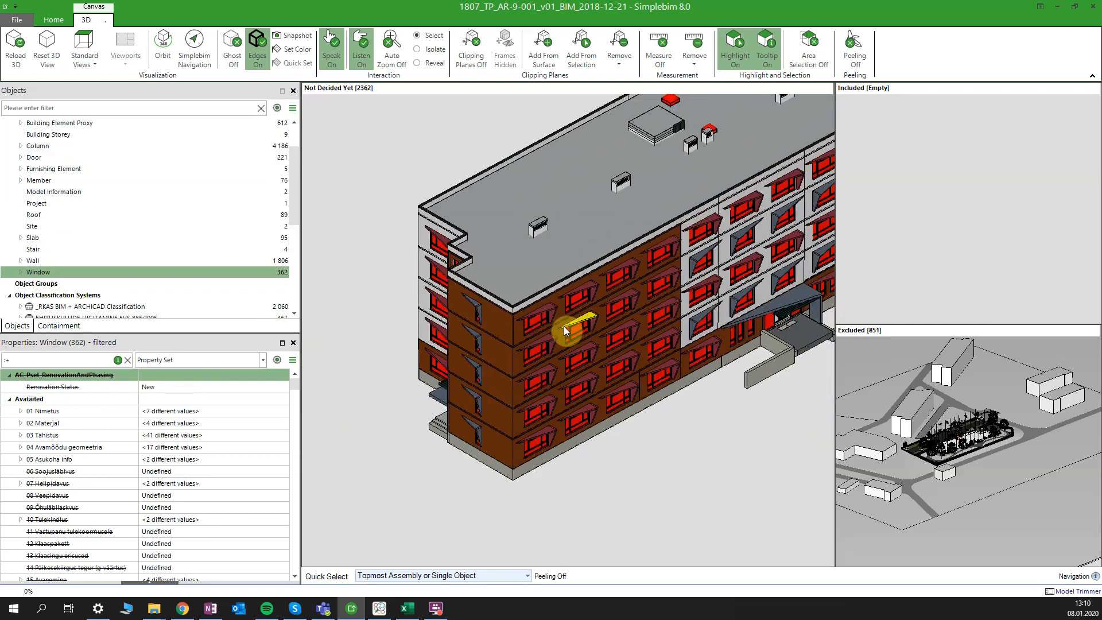
# - Clear the 3D selection, turn Listen off, and test it by selecting the Wall and Window object classes
pyautogui.click(400, 163)
pyautogui.click(349, 49)
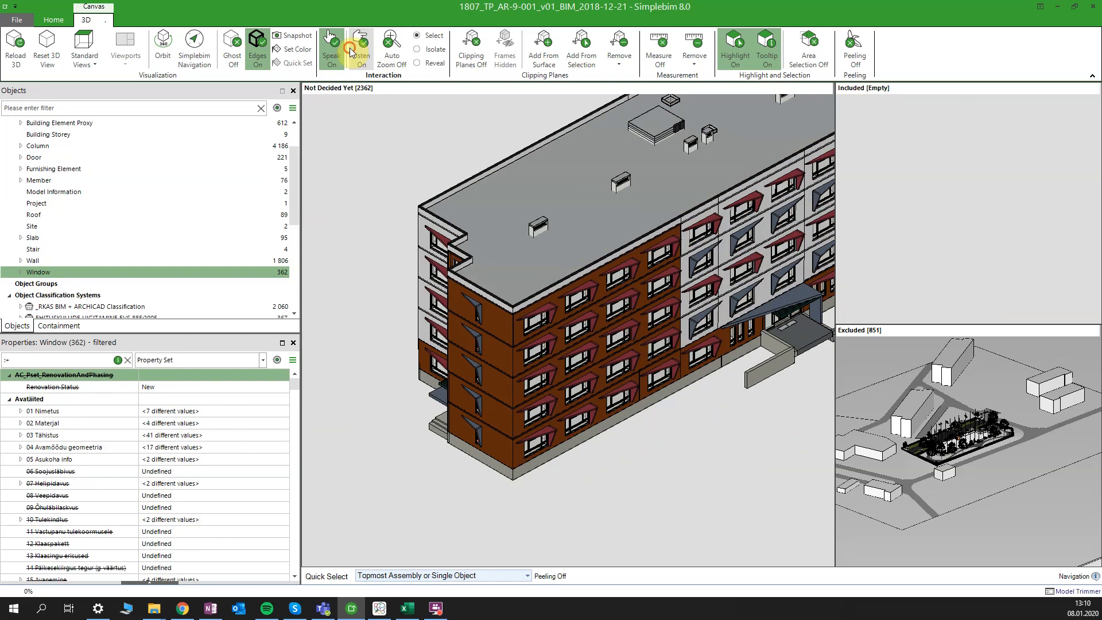
pyautogui.click(43, 263)
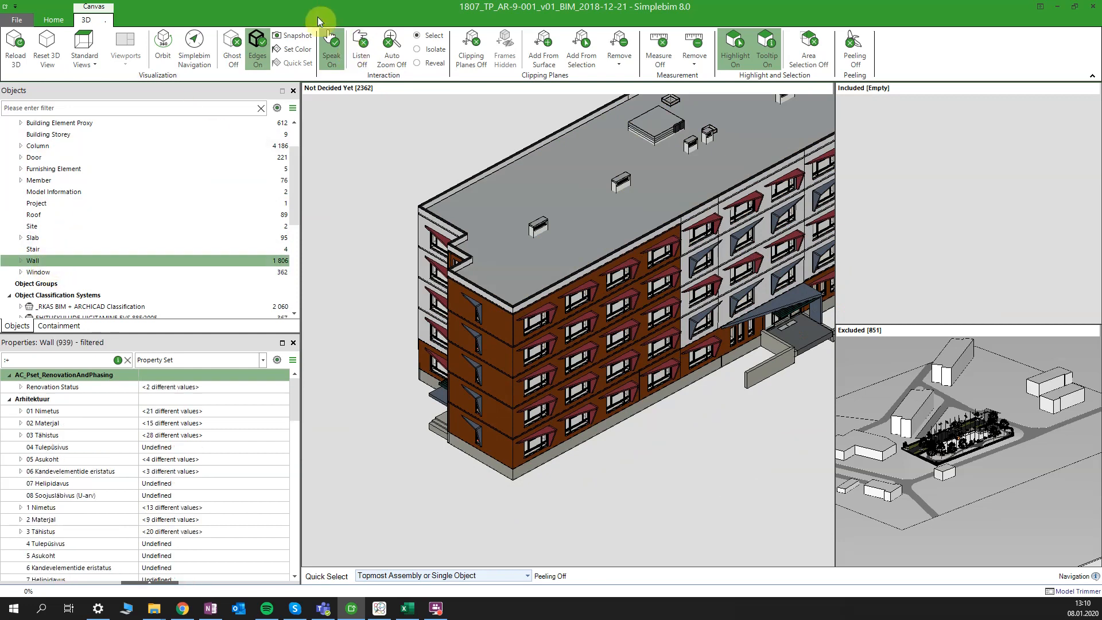
pyautogui.click(71, 272)
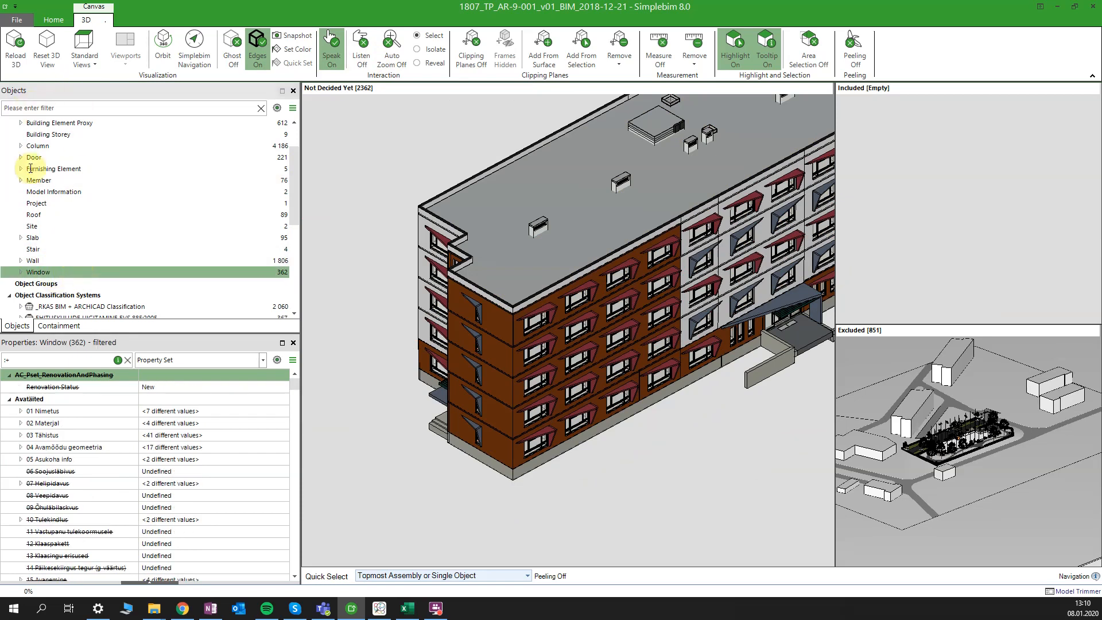
pyautogui.scroll(4, 634, 311)
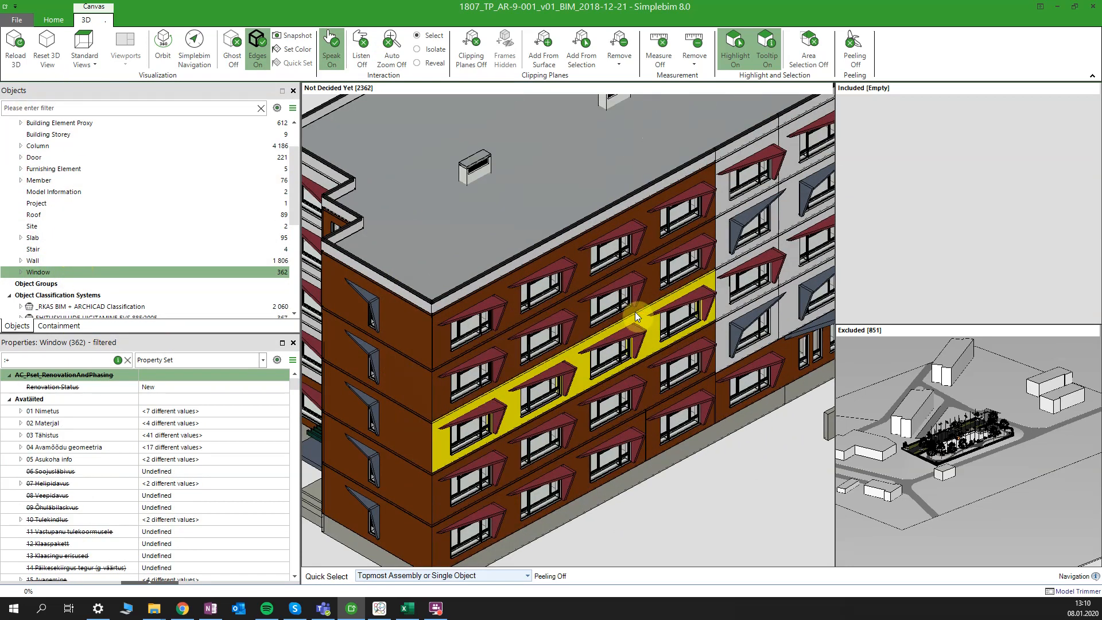
# - Turn Listen on and Speak off, and test it by selecting a red-shaded facade window and the top-floor corner wall
pyautogui.click(367, 50)
pyautogui.click(339, 50)
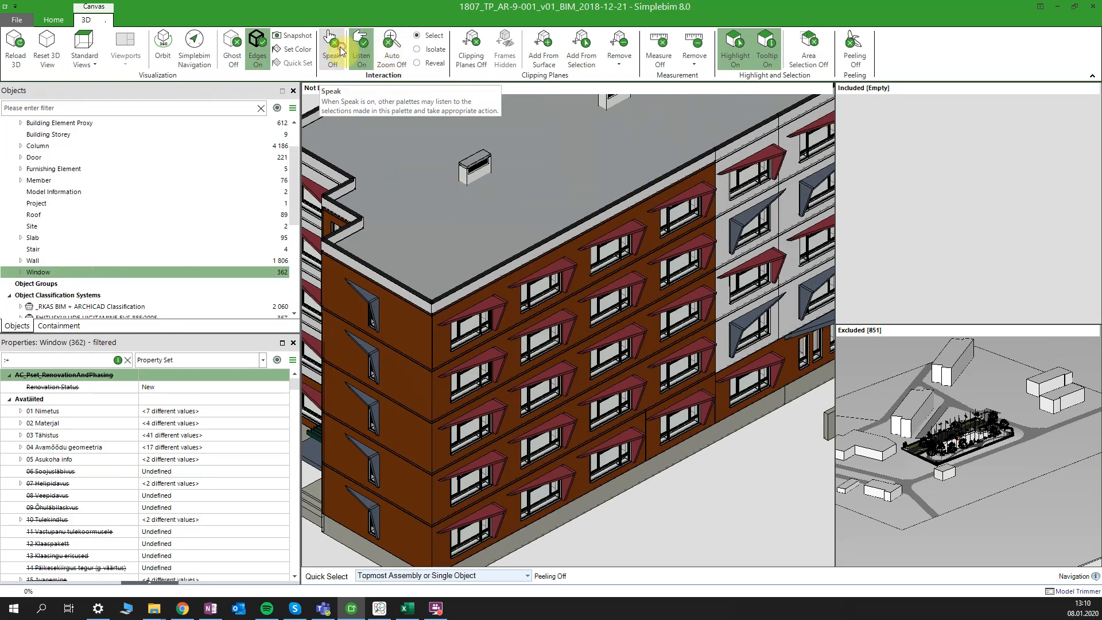
pyautogui.click(474, 380)
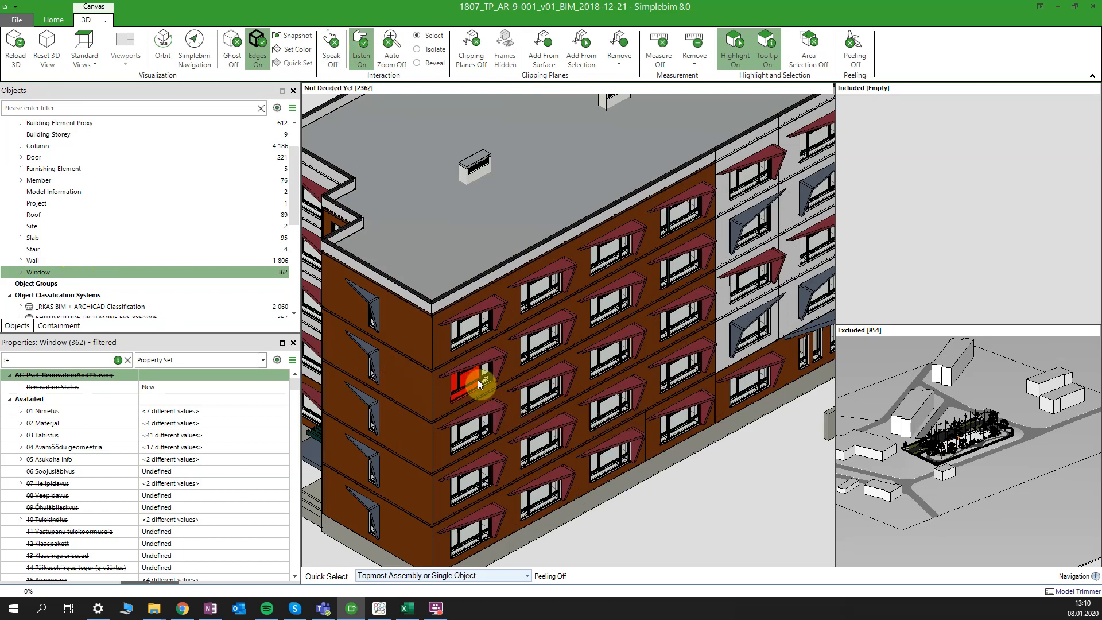
pyautogui.moveTo(525, 364); pyautogui.dragTo(471, 372)
pyautogui.scroll(5, 471, 372)
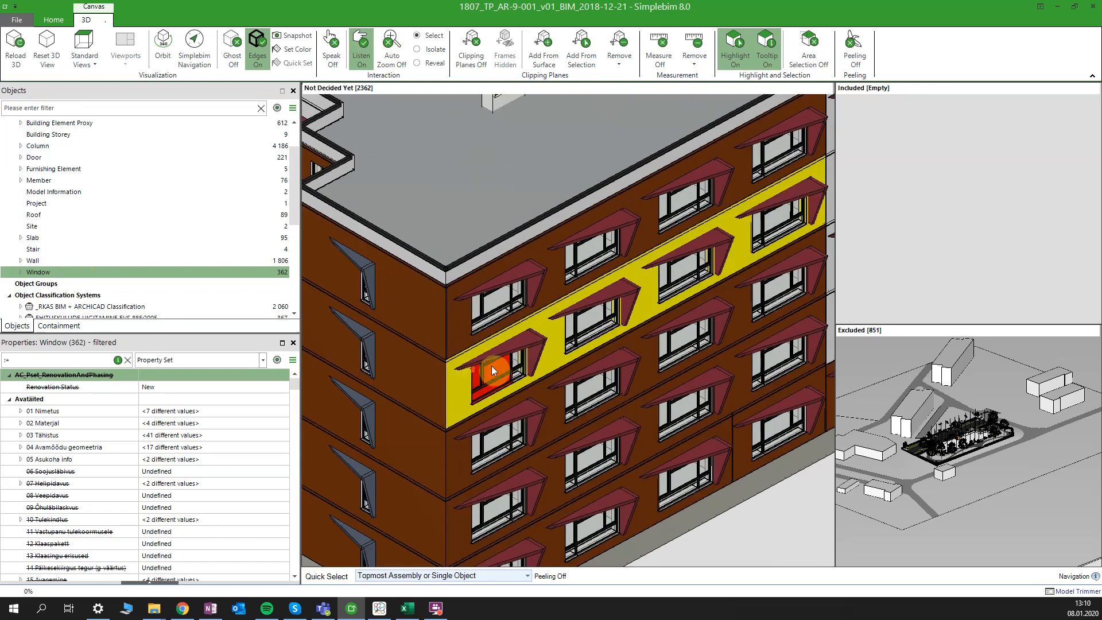
pyautogui.click(490, 378)
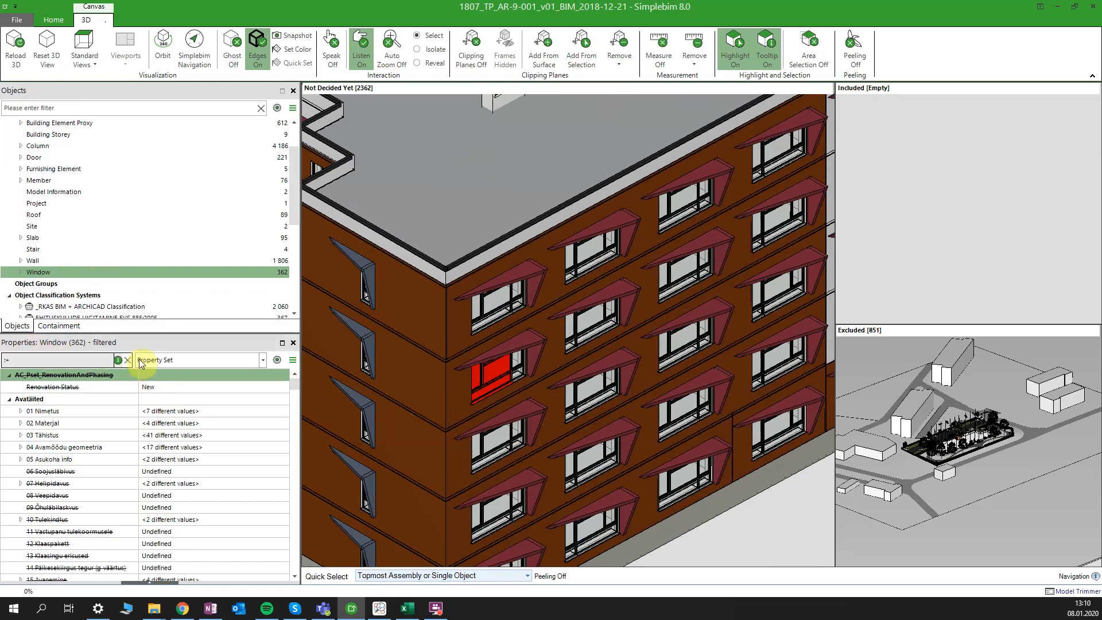
pyautogui.click(418, 337)
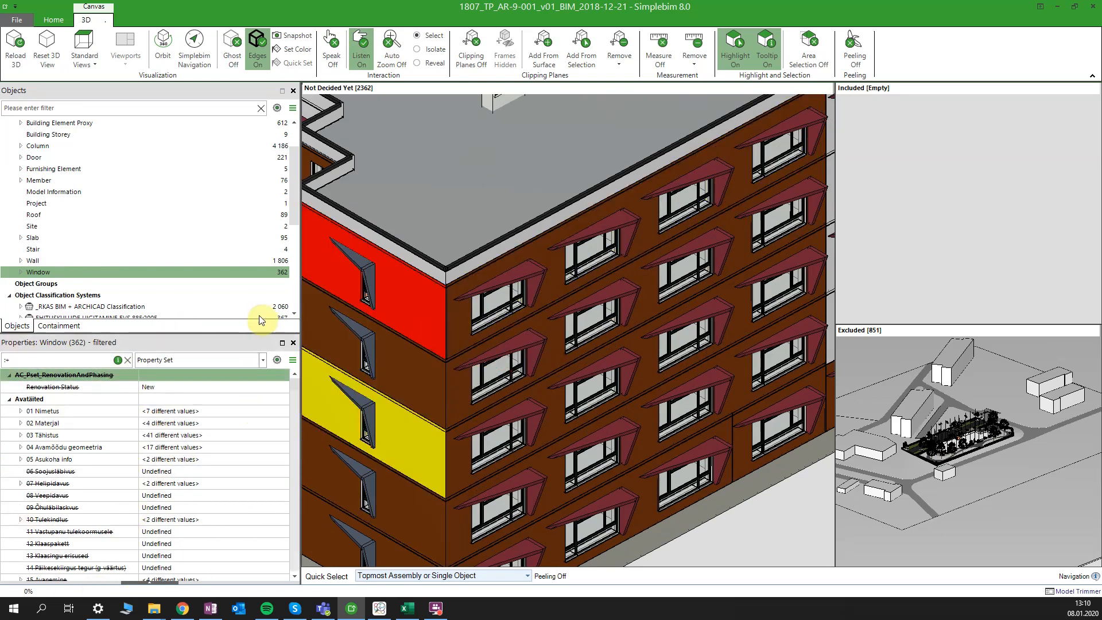
# - Turn Speak back on for the selected corner wall and toggle the option once more
pyautogui.click(333, 42)
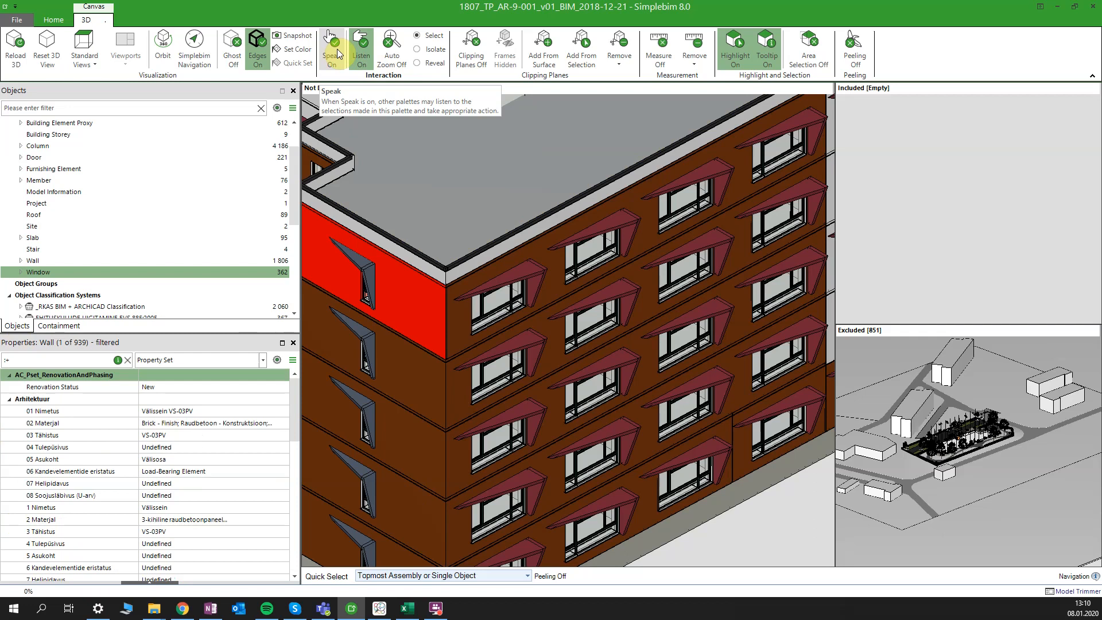
pyautogui.scroll(-2, 469, 226)
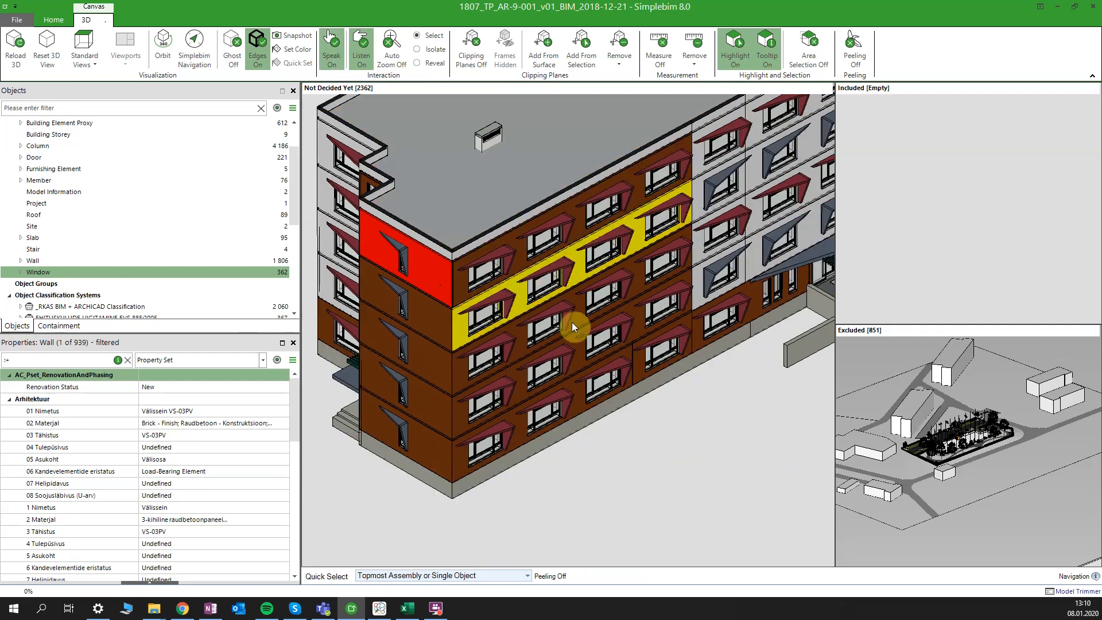
pyautogui.click(330, 55)
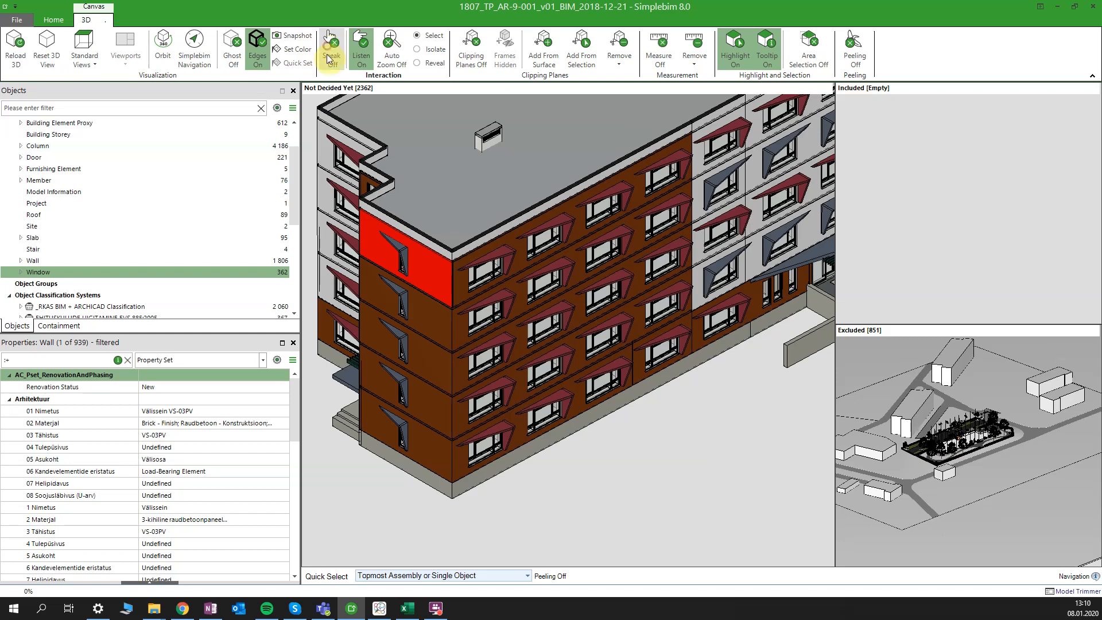
# - Enable Auto Zoom for the 3D view, and select and expand the Wall object class
pyautogui.scroll(-4, 441, 252)
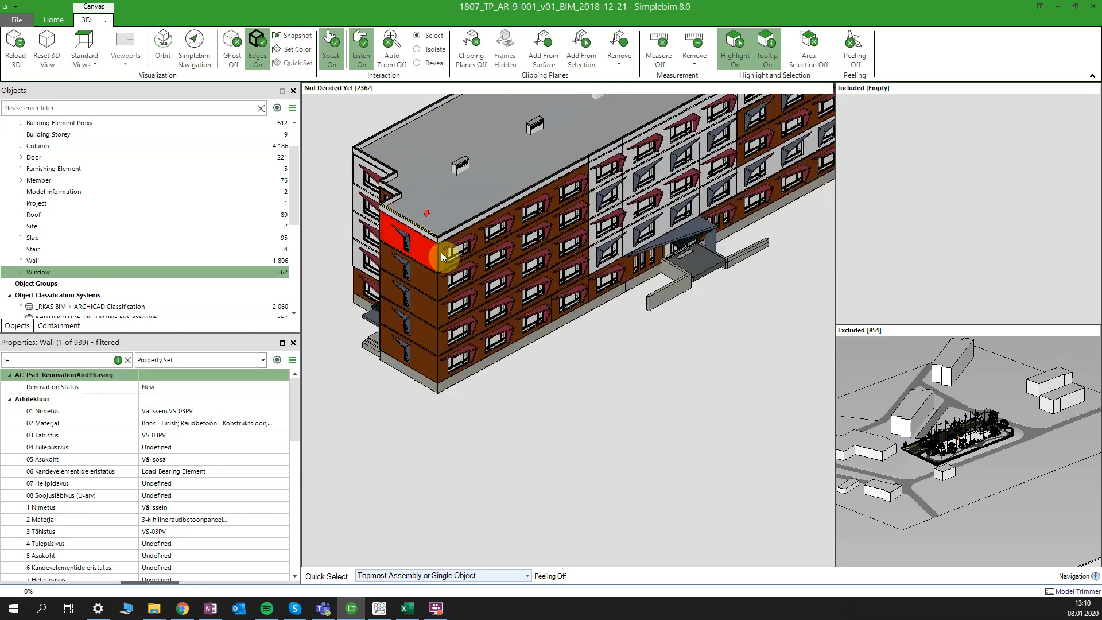
pyautogui.moveTo(490, 283); pyautogui.dragTo(484, 315, button='middle')
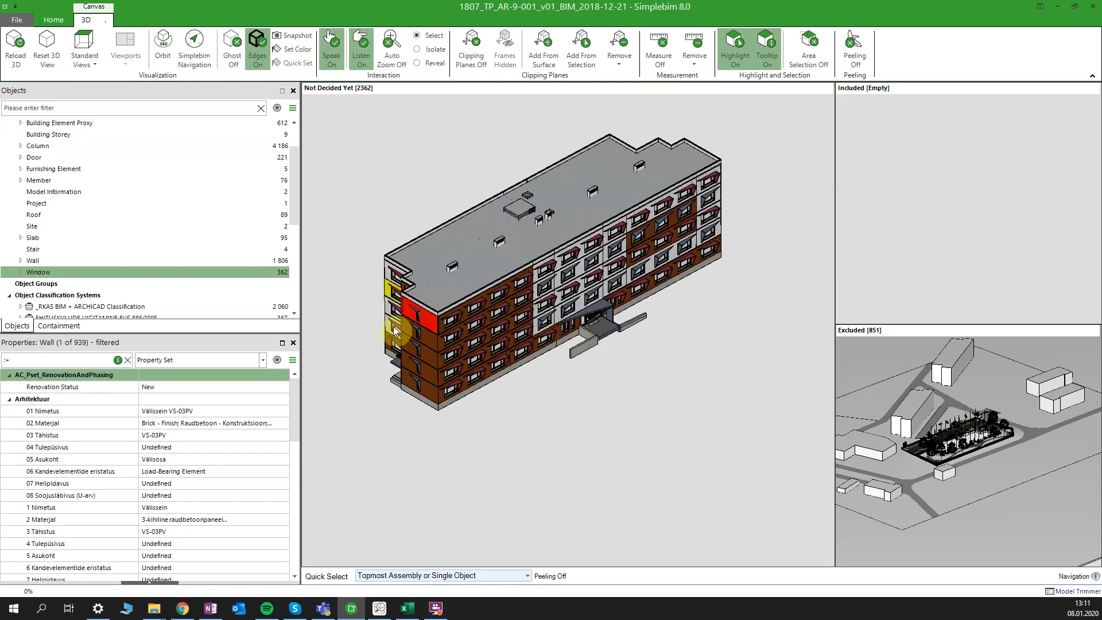
pyautogui.scroll(1, 392, 347)
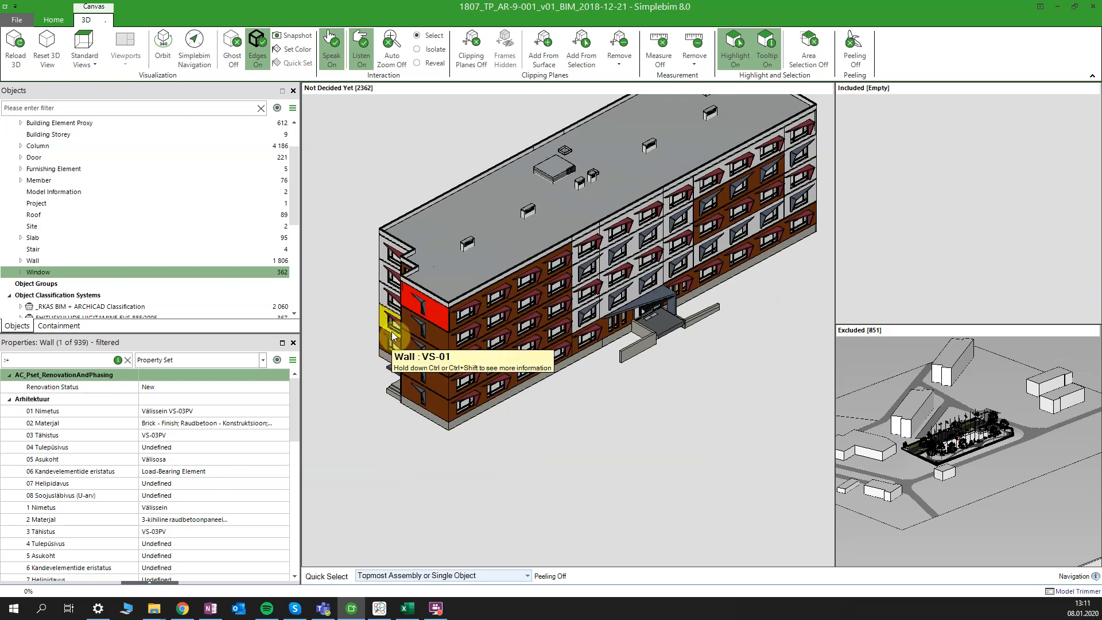
pyautogui.click(389, 67)
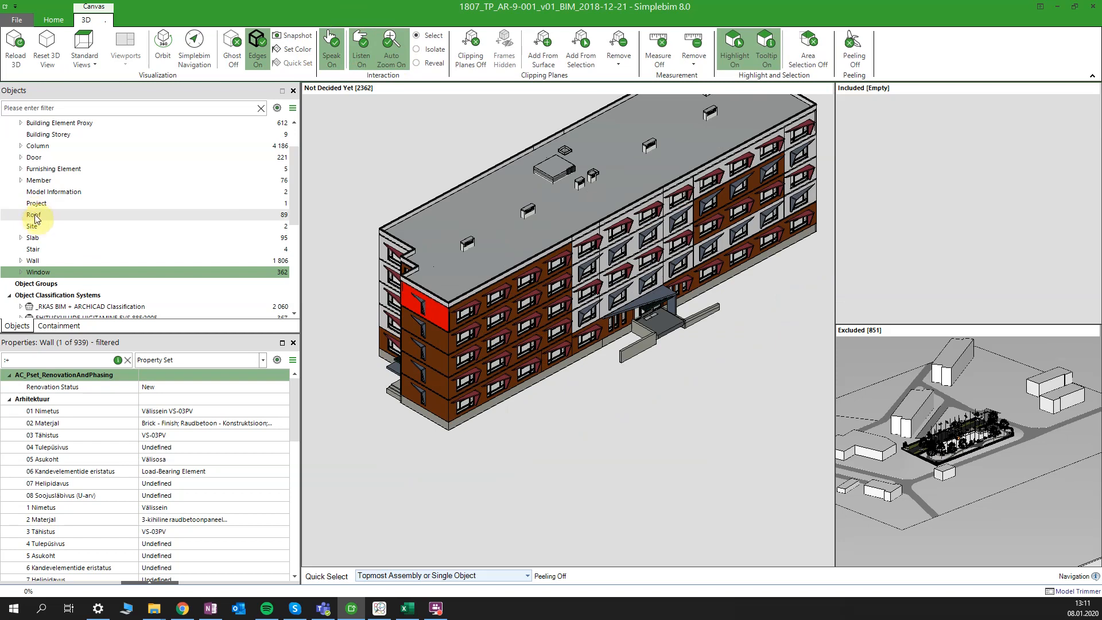
pyautogui.click(40, 261)
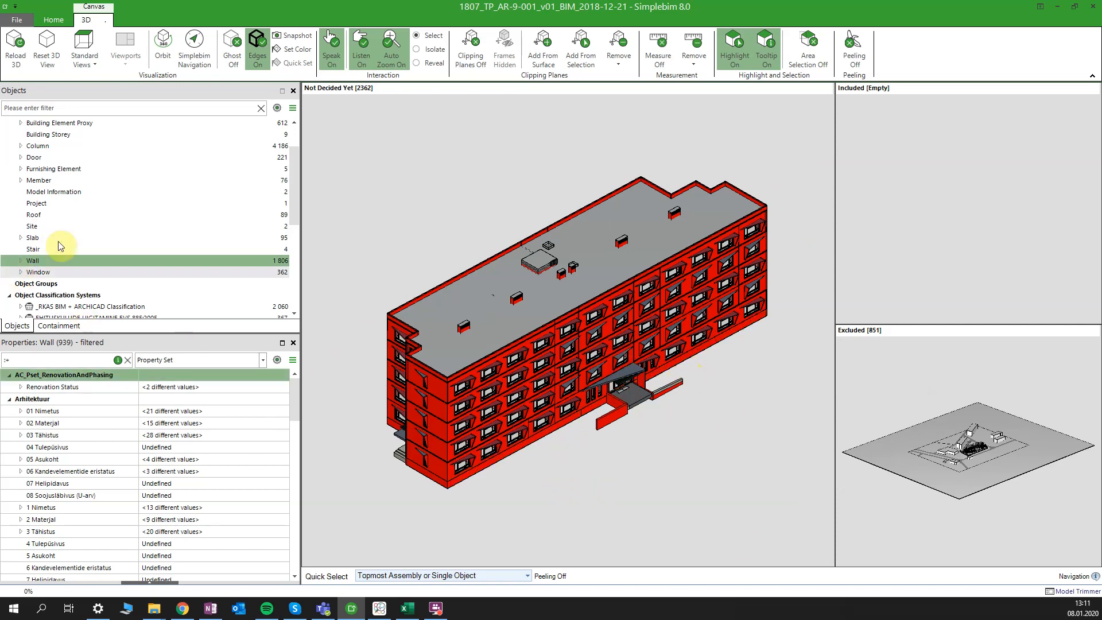
pyautogui.click(21, 261)
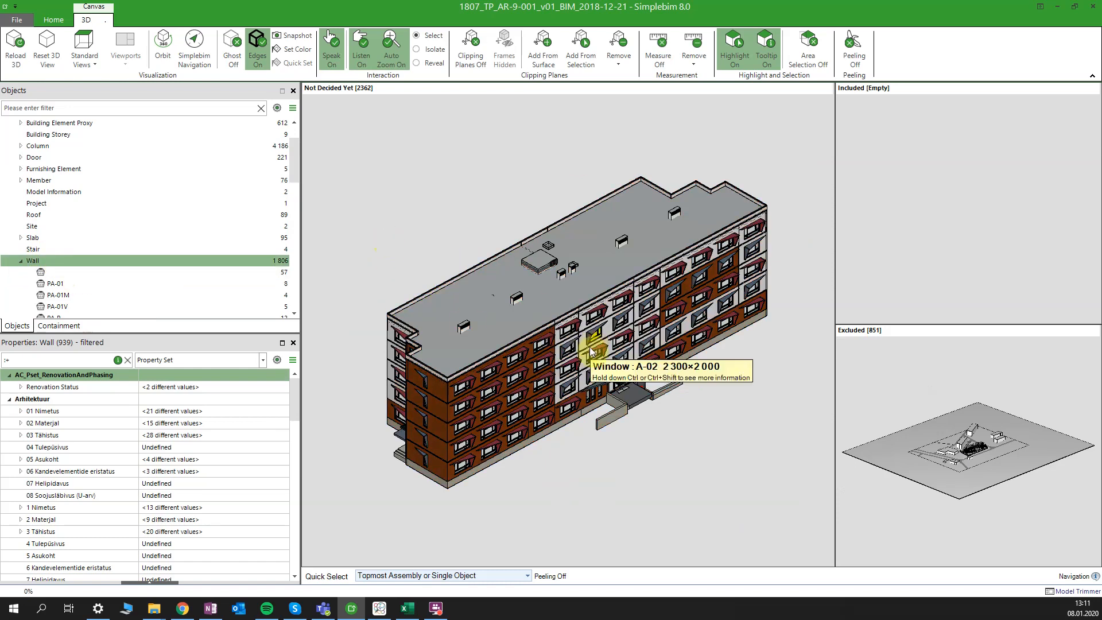
# - Set the 3D interaction mode to Isolate and isolate the Stair class followed by the Wall class
pyautogui.click(426, 52)
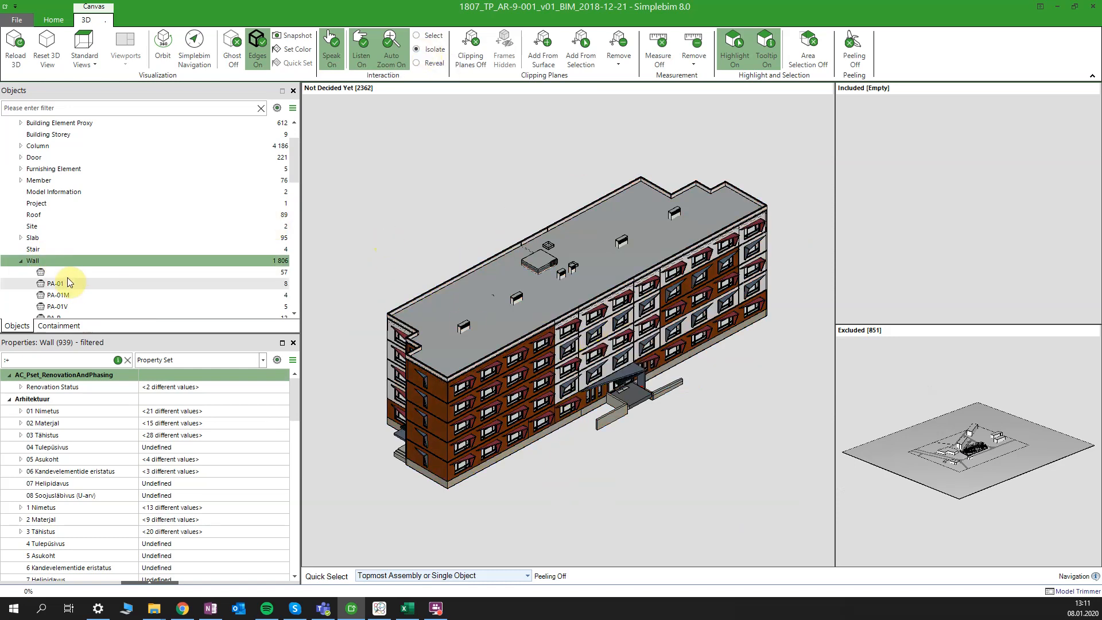
pyautogui.click(41, 253)
pyautogui.click(41, 259)
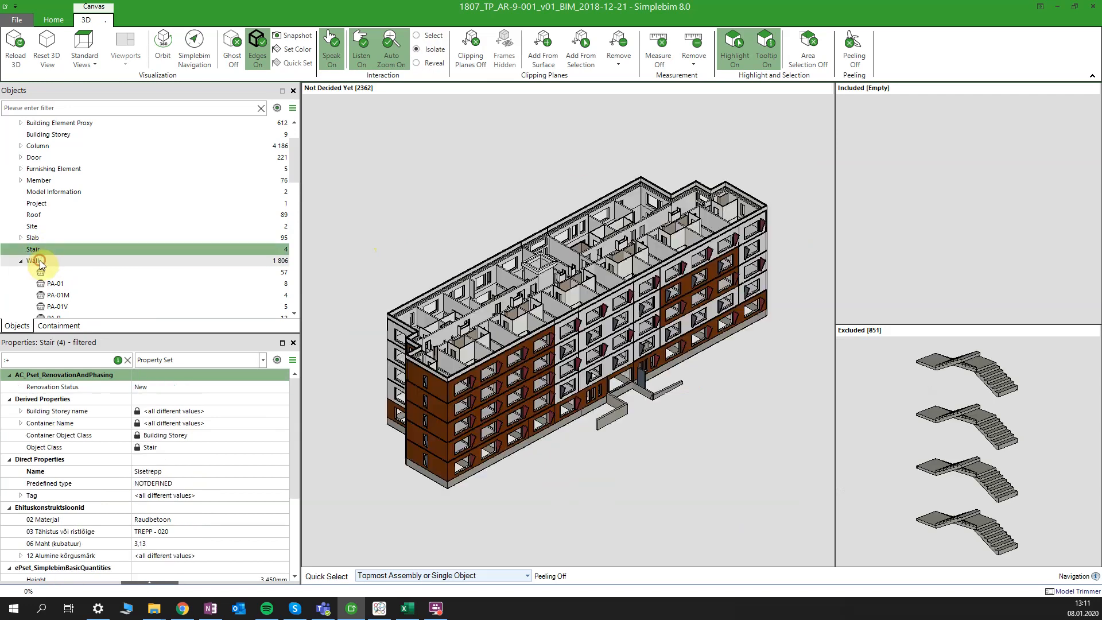
pyautogui.scroll(2, 515, 423)
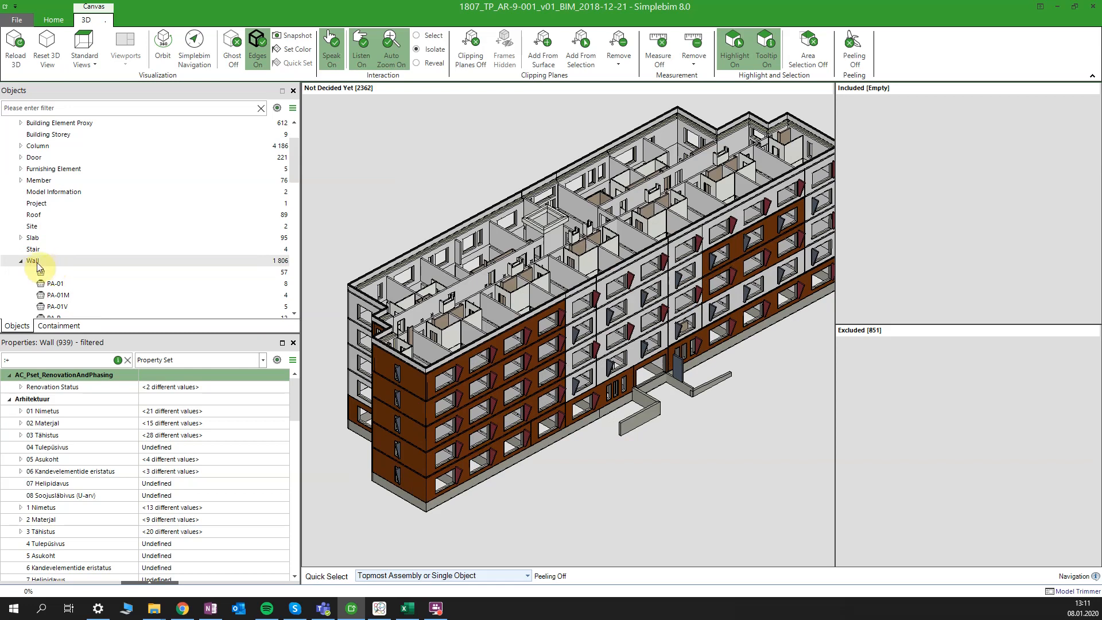
# - Collapse the Wall class and set the 3D interaction mode to Reveal
pyautogui.click(20, 261)
pyautogui.click(416, 64)
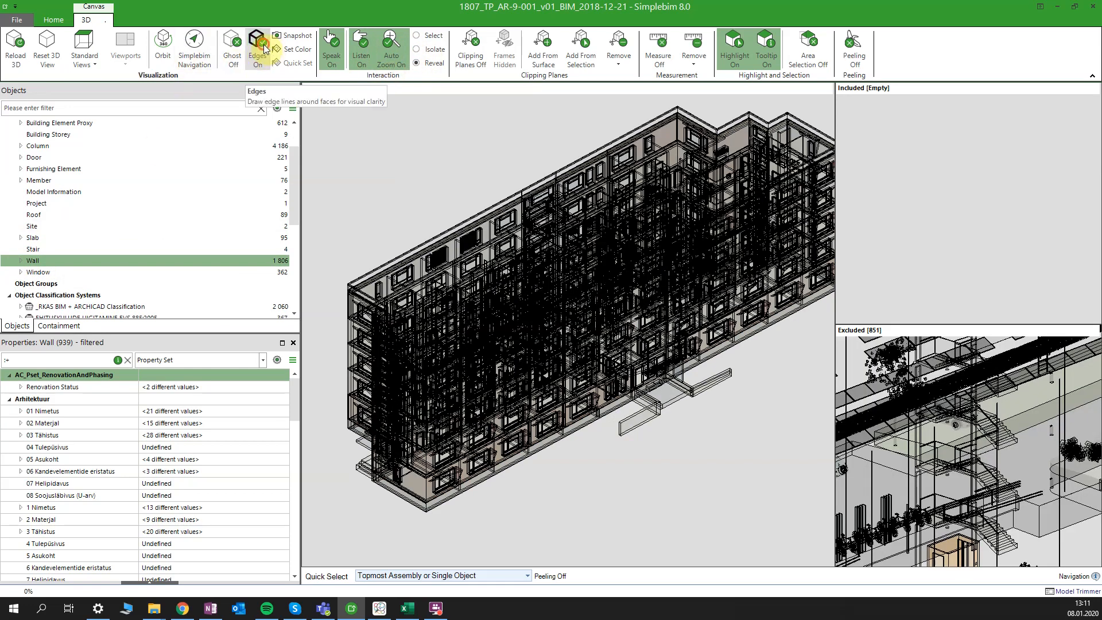
# - Turn Edges off in the 3D view and reveal the Window object class
pyautogui.click(256, 47)
pyautogui.click(37, 272)
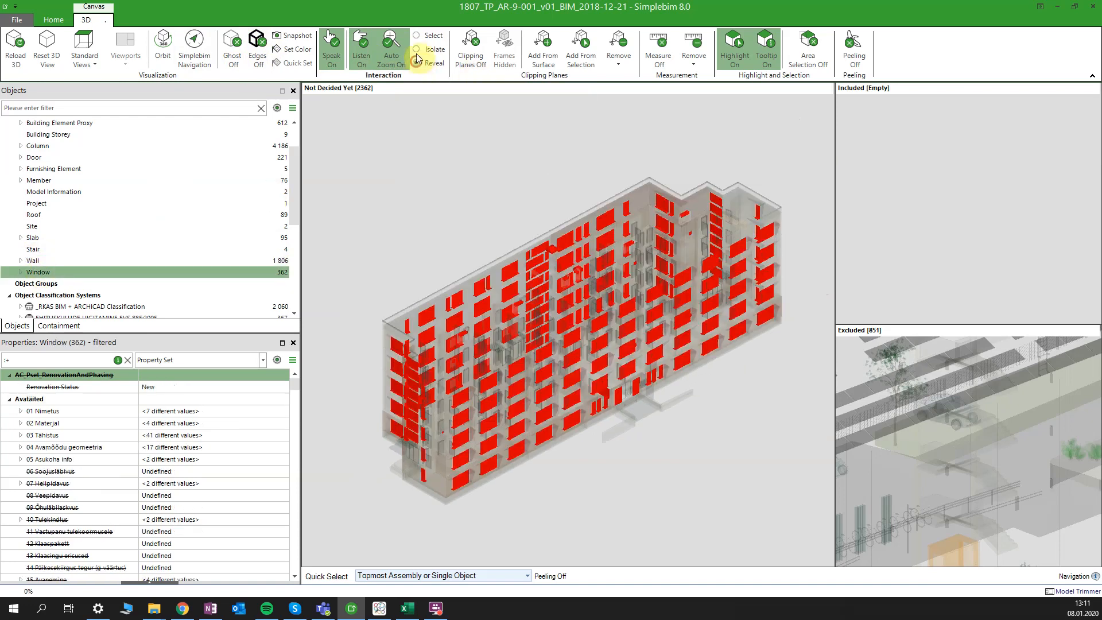
# - Restore the 3D view settings to Select mode, Auto Zoom off and Edges on, with the window selection cleared
pyautogui.click(416, 35)
pyautogui.click(391, 46)
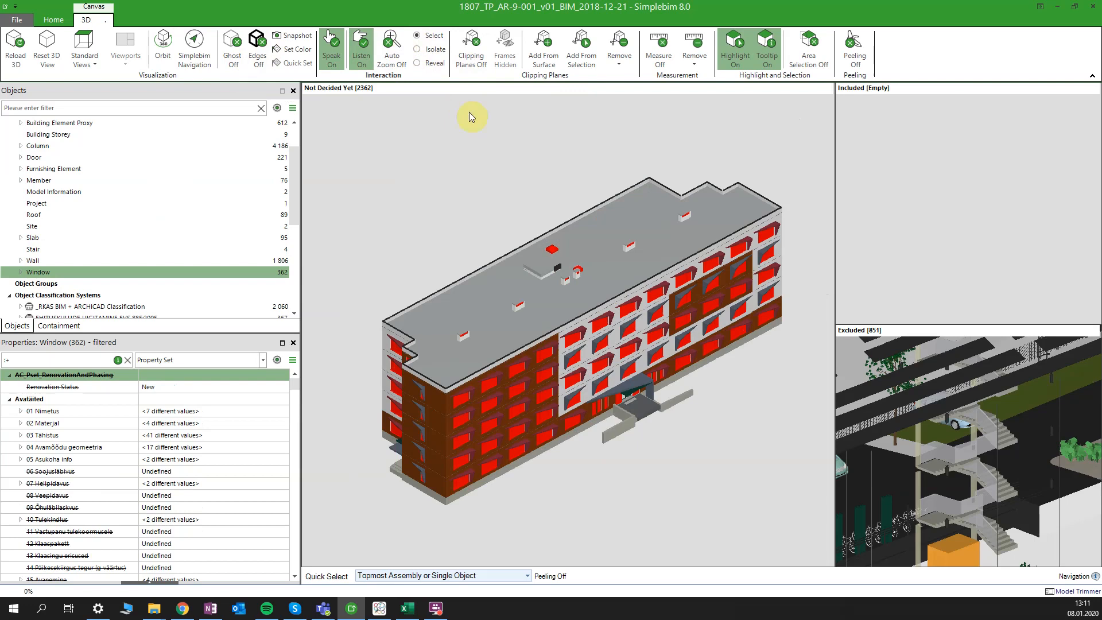
pyautogui.click(404, 203)
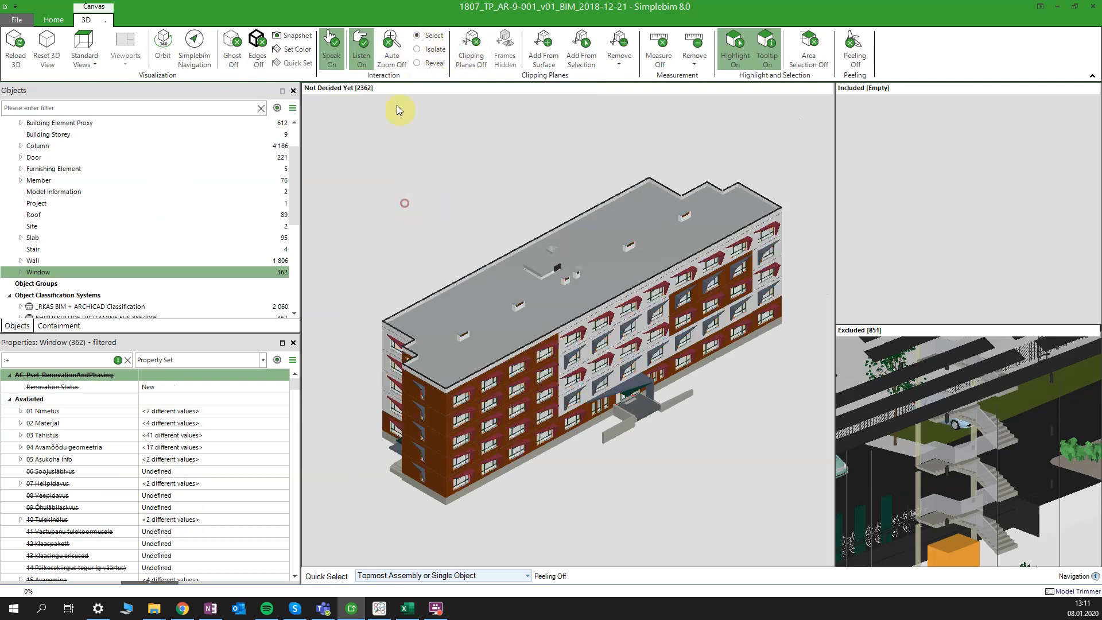
pyautogui.click(257, 40)
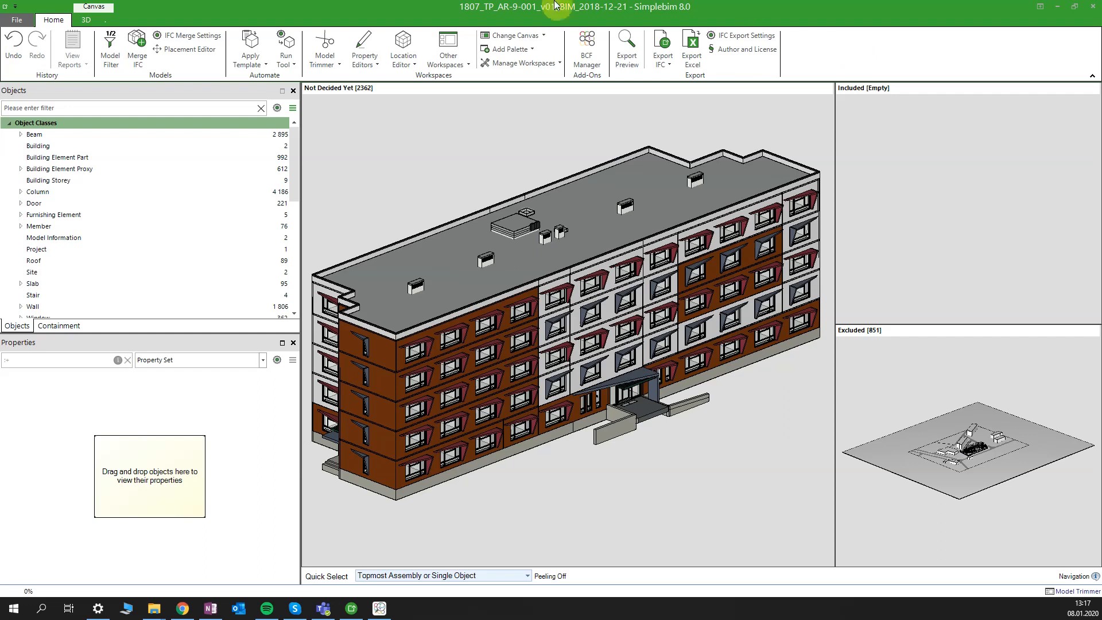
# - Add the topmost window beside the corner on the long brown facade to the AKNAD object group
pyautogui.click(86, 21)
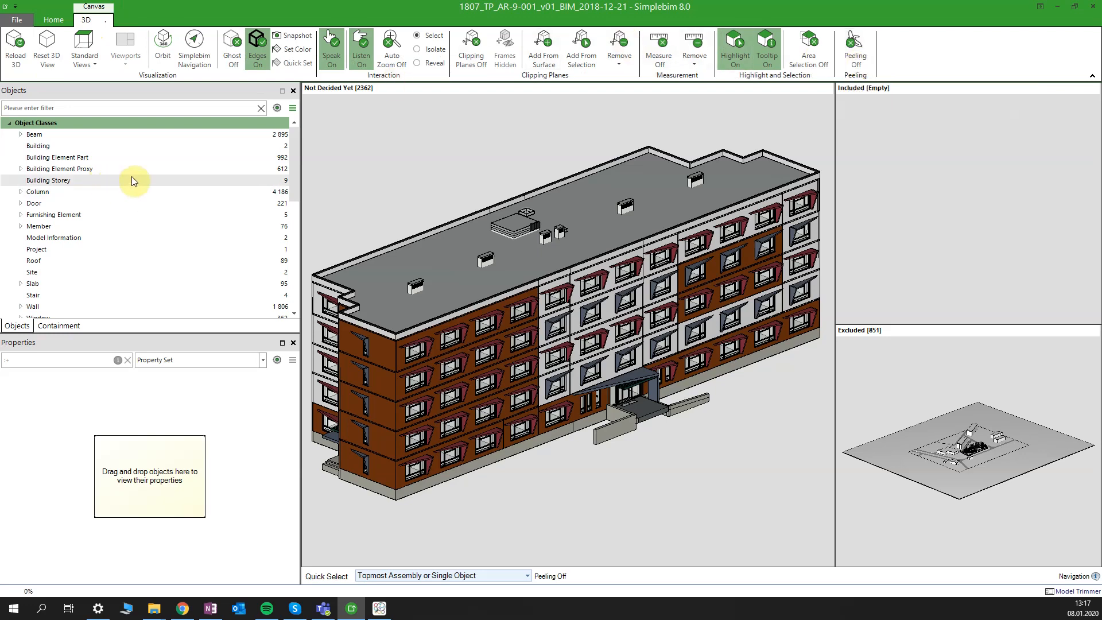
pyautogui.moveTo(294, 156); pyautogui.dragTo(298, 208)
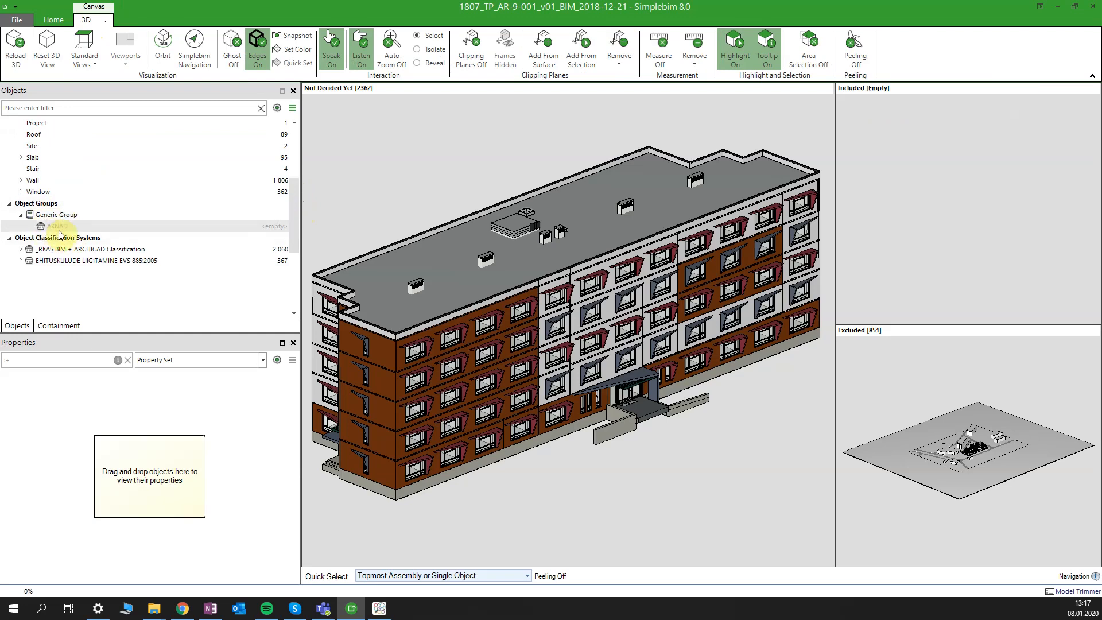
pyautogui.moveTo(404, 219); pyautogui.dragTo(484, 161, button='middle')
pyautogui.scroll(4, 468, 319)
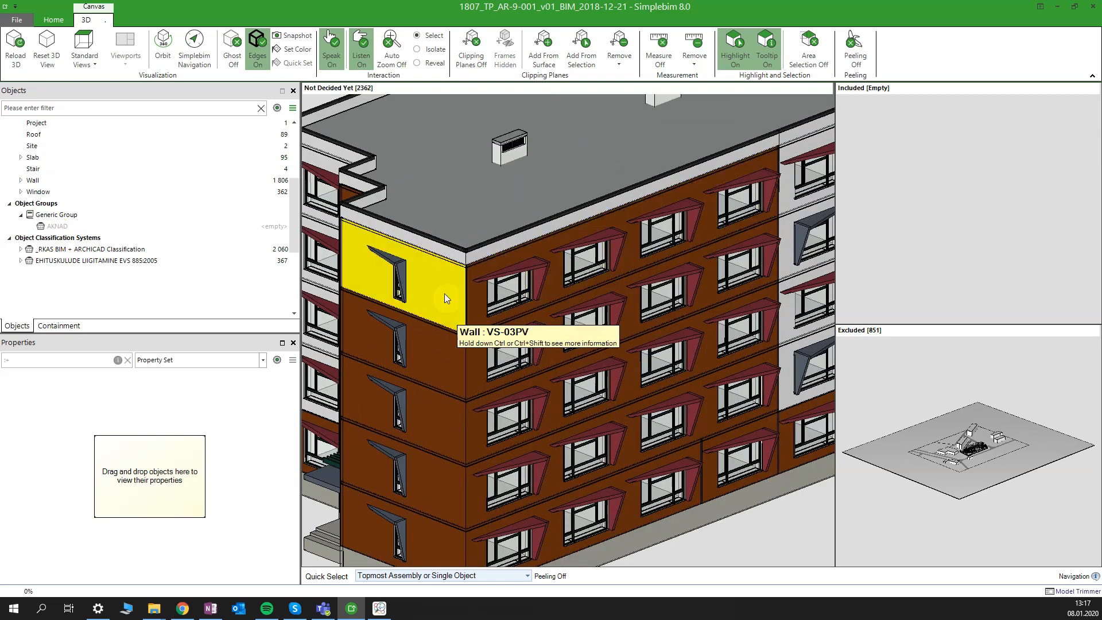
pyautogui.scroll(-4, 480, 305)
pyautogui.scroll(4, 438, 290)
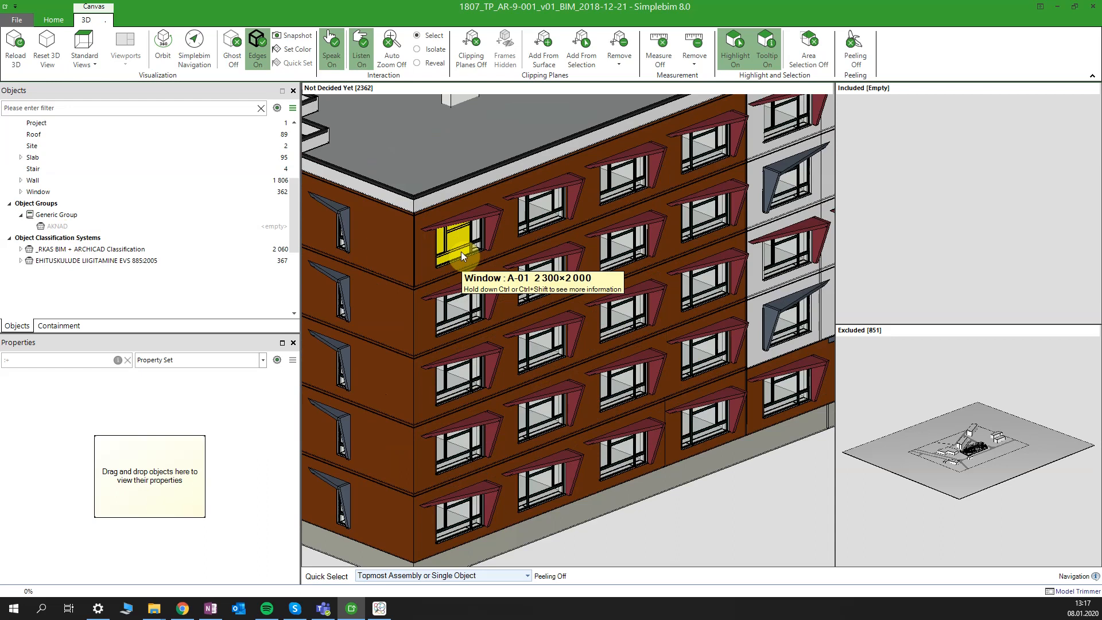
pyautogui.moveTo(460, 253); pyautogui.dragTo(57, 231)
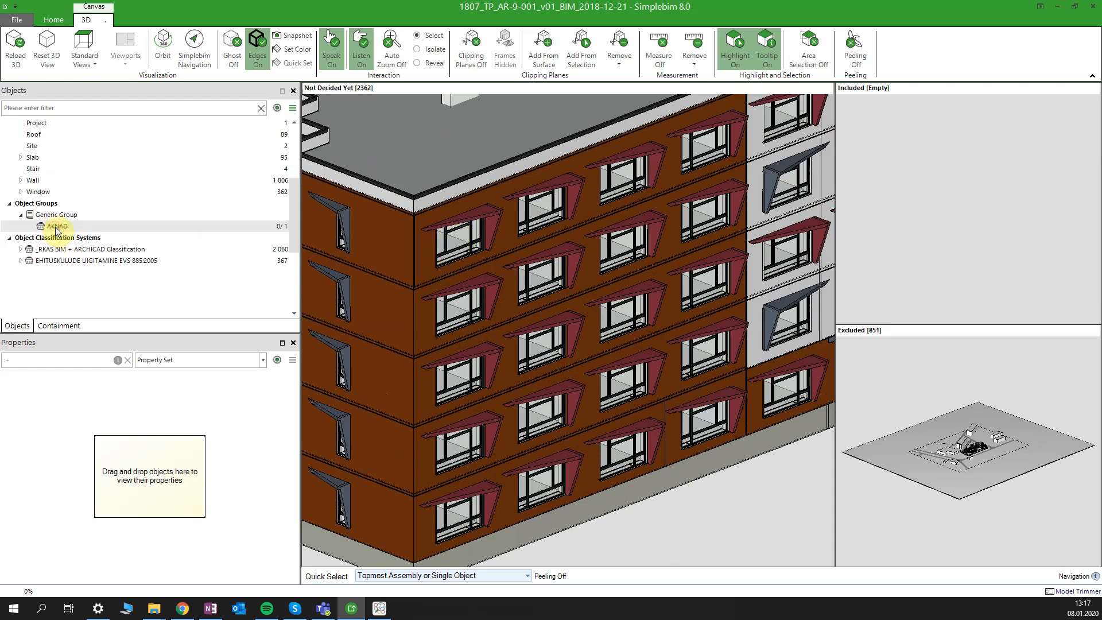
# - Set Quick Select to Single Object and add the second window from the top beside the corner to the AKNAD group
pyautogui.click(436, 575)
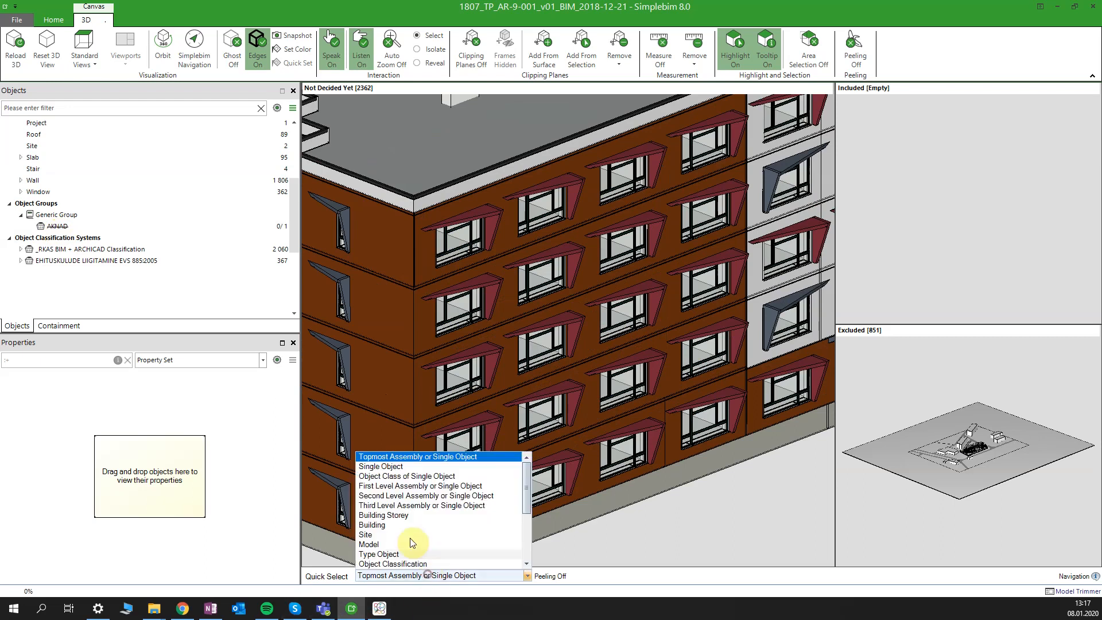
pyautogui.click(379, 466)
pyautogui.moveTo(453, 298); pyautogui.dragTo(59, 228)
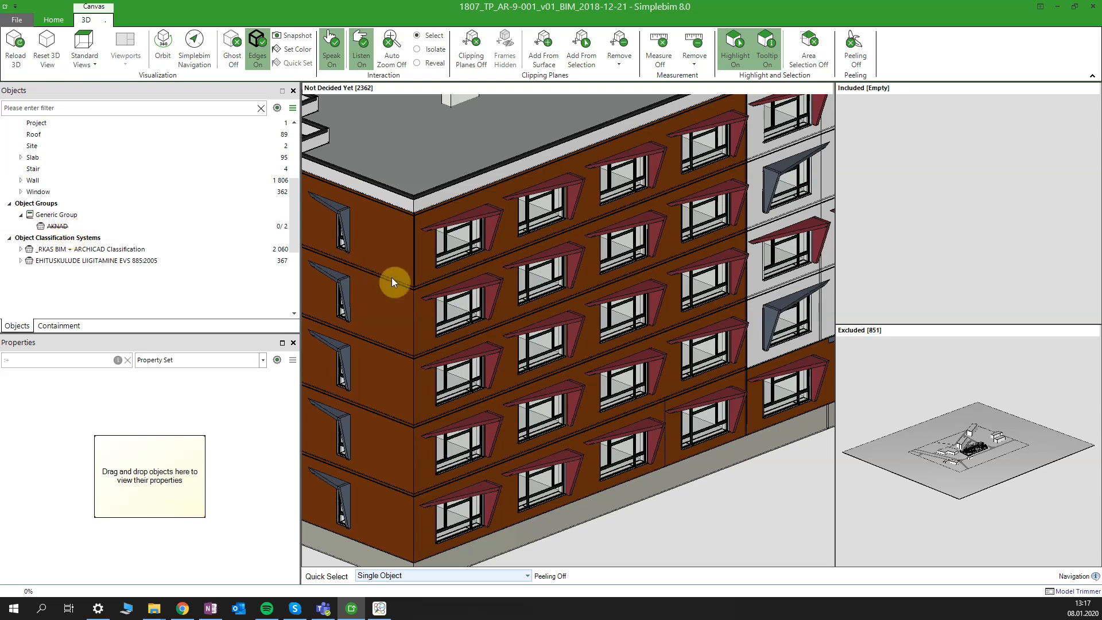
# - Turn Peeling on and add the three lower windows of the corner column one by one to the AKNAD group
pyautogui.click(55, 216)
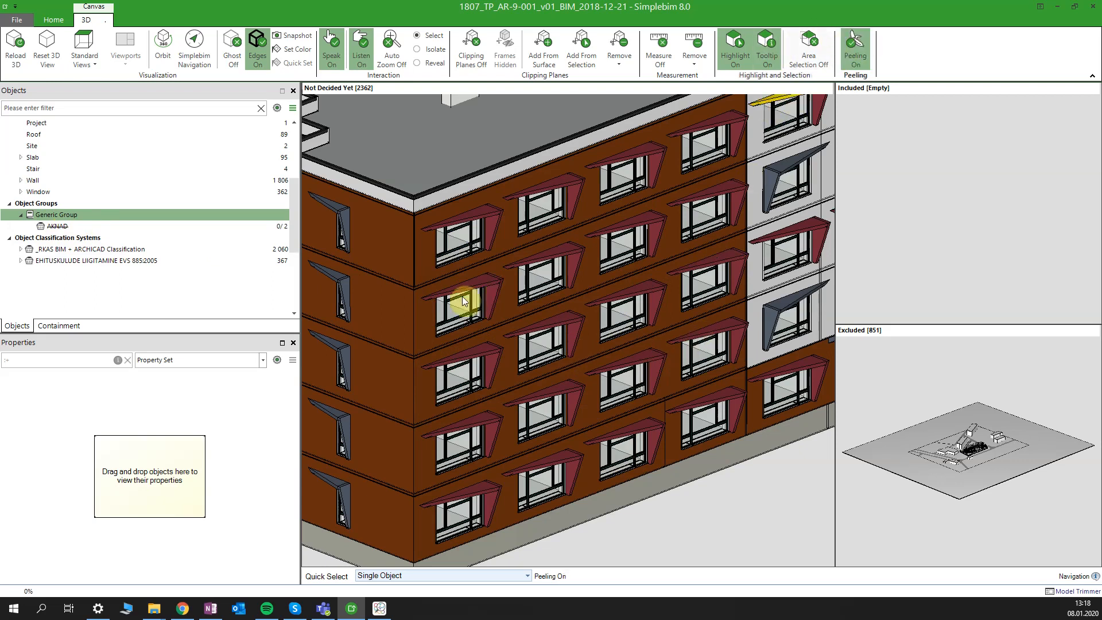
pyautogui.moveTo(455, 386); pyautogui.dragTo(67, 230)
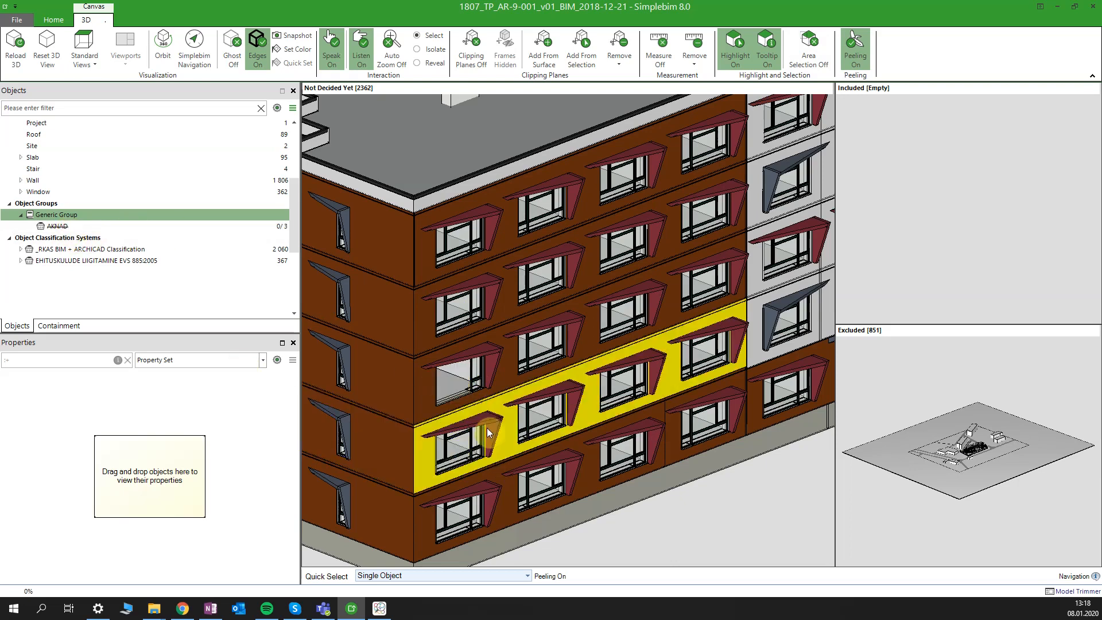
pyautogui.moveTo(461, 450); pyautogui.dragTo(67, 214)
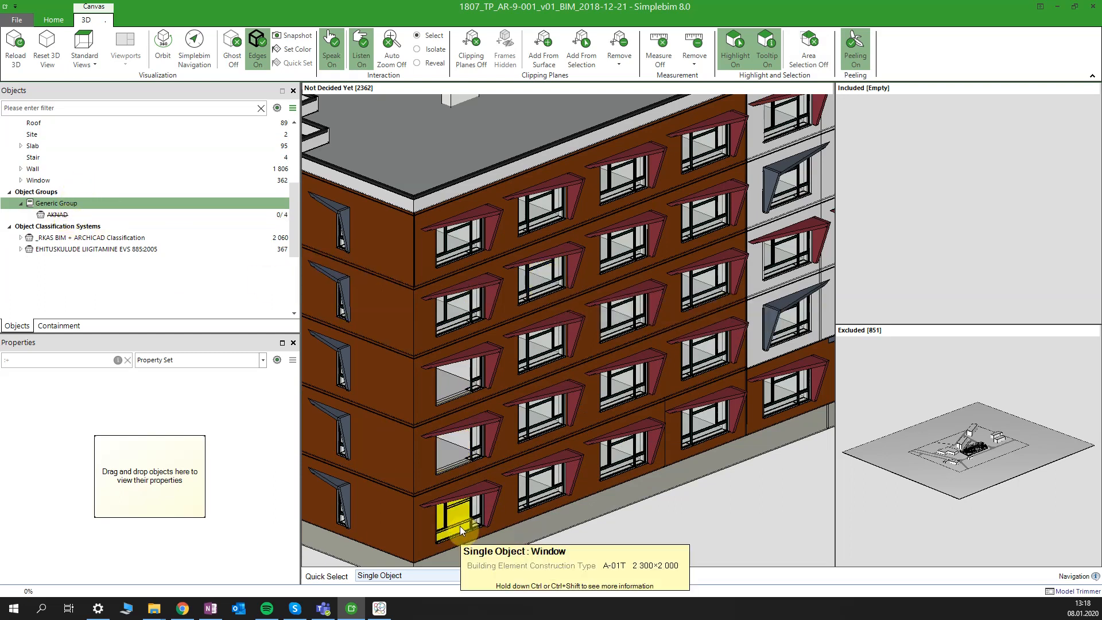
pyautogui.moveTo(461, 528); pyautogui.dragTo(62, 213)
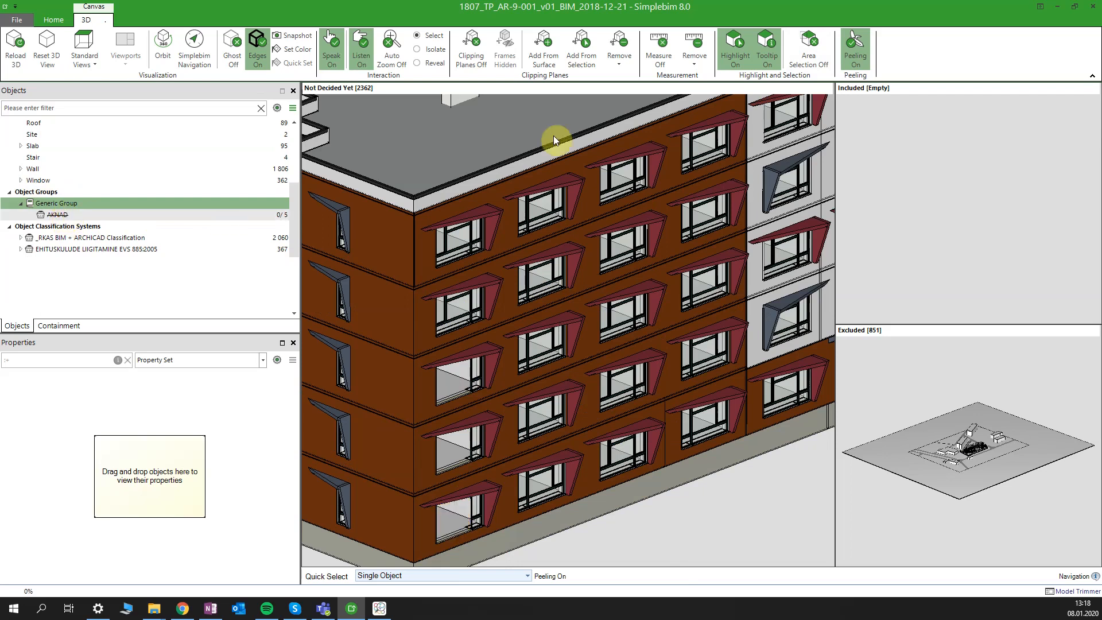
# - Turn Peeling off and hide the topmost window beside the corner of the brown facade
pyautogui.click(855, 48)
pyautogui.moveTo(464, 234)
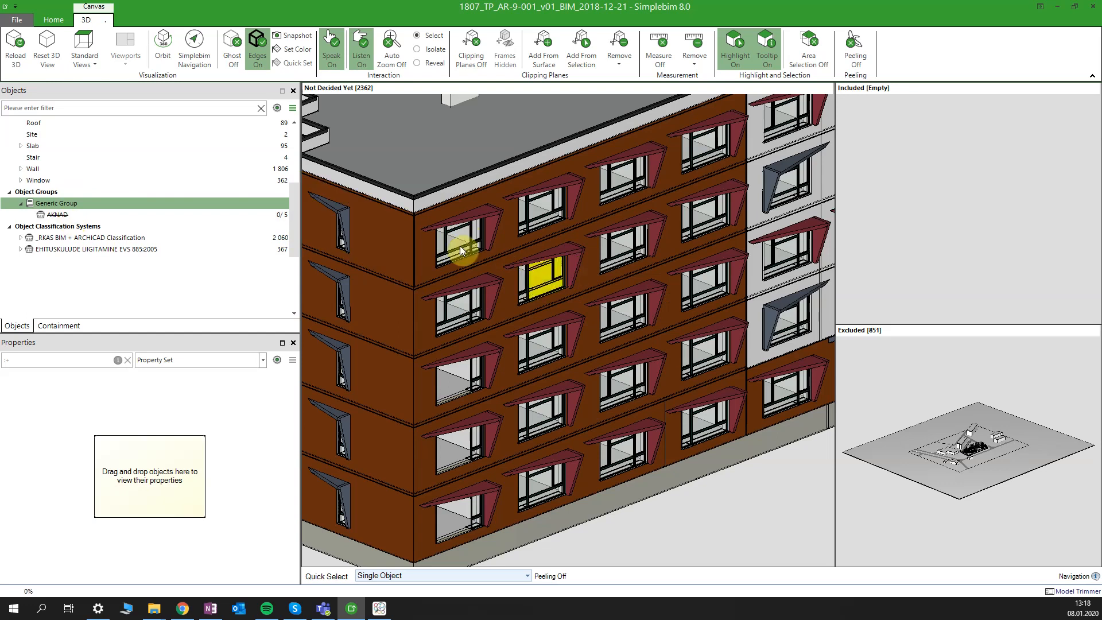
pyautogui.click(450, 245)
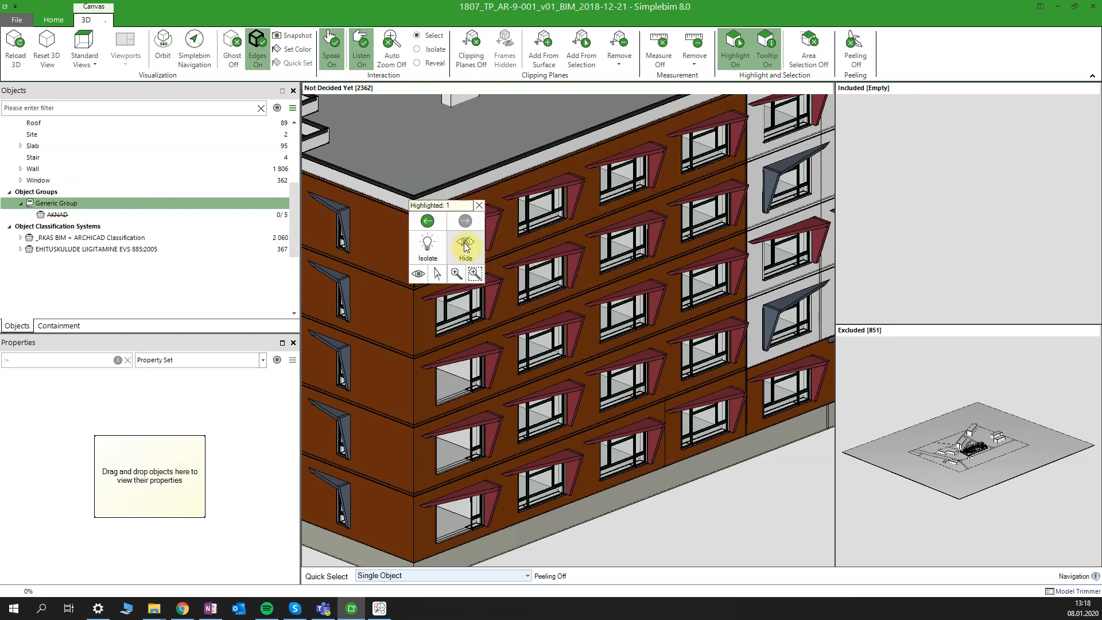
pyautogui.click(465, 245)
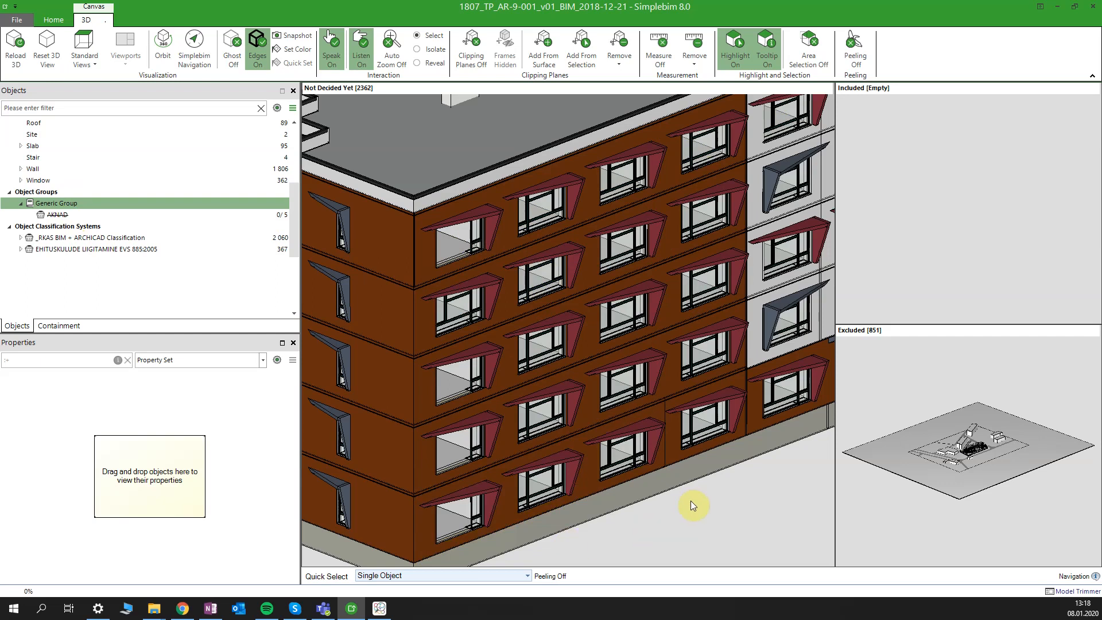
# - Show all hidden objects in the 3D view again, and repeat the command from a window canopy
pyautogui.click(772, 480)
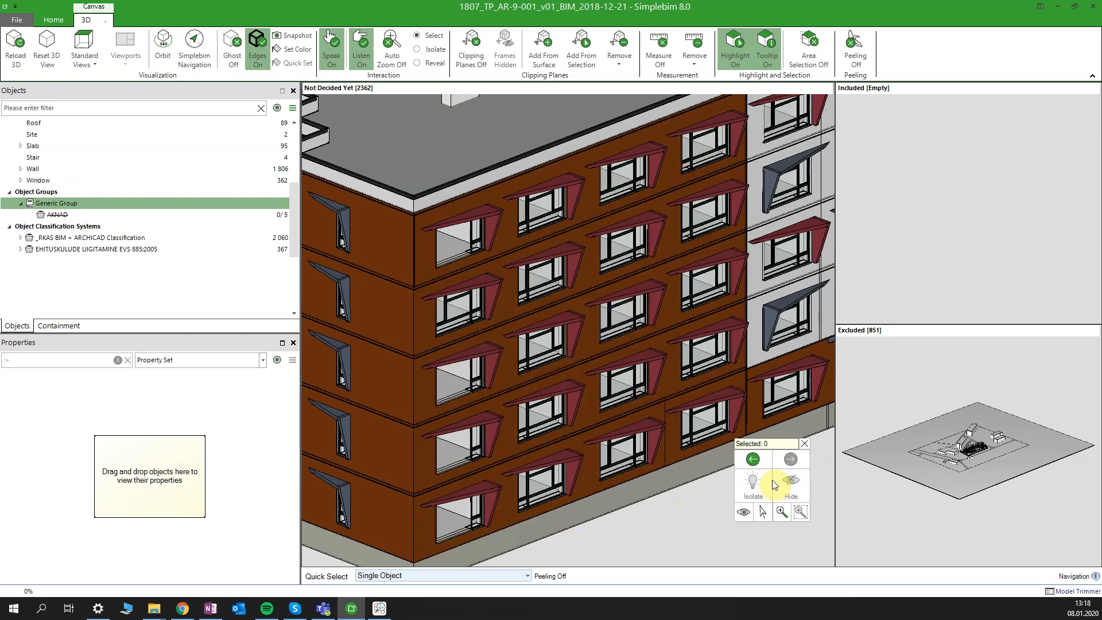
pyautogui.click(742, 513)
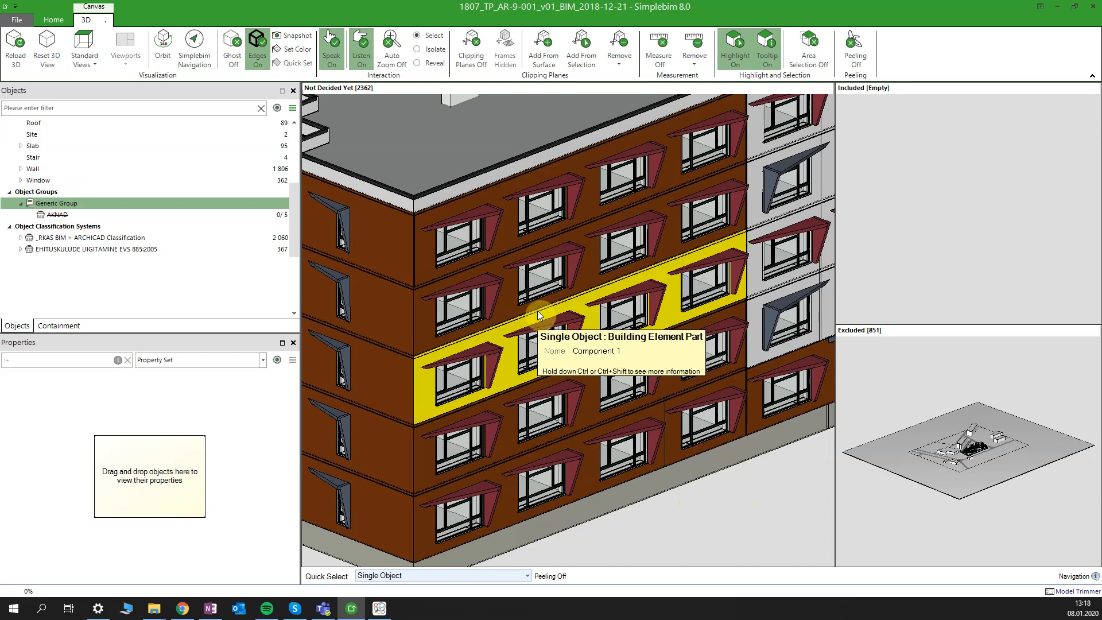
pyautogui.click(567, 315)
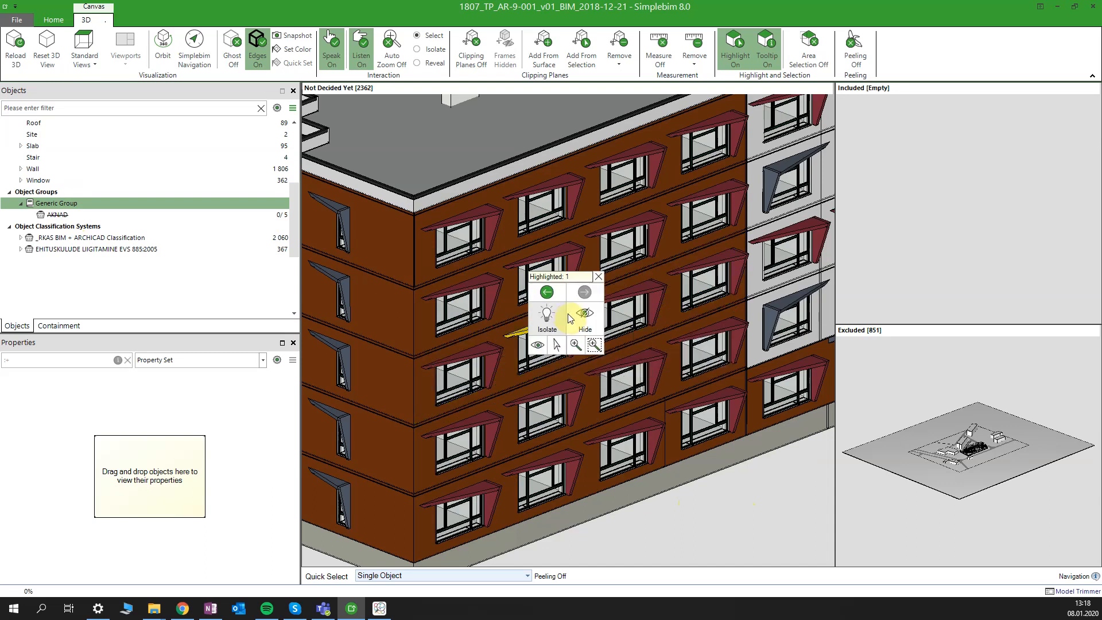
pyautogui.click(538, 347)
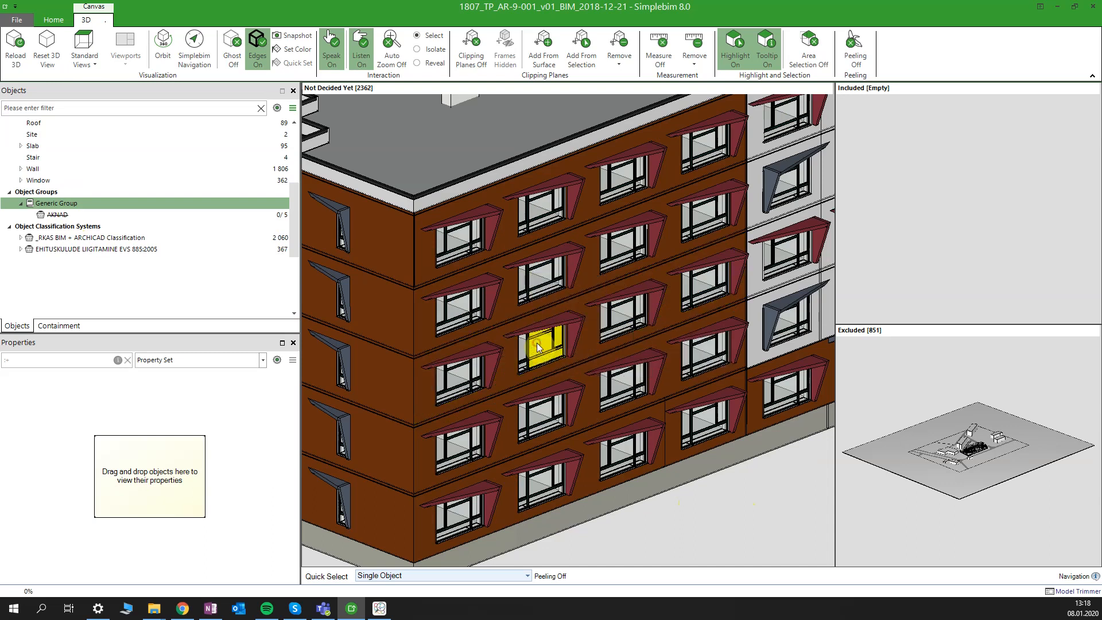
pyautogui.scroll(-3, 522, 310)
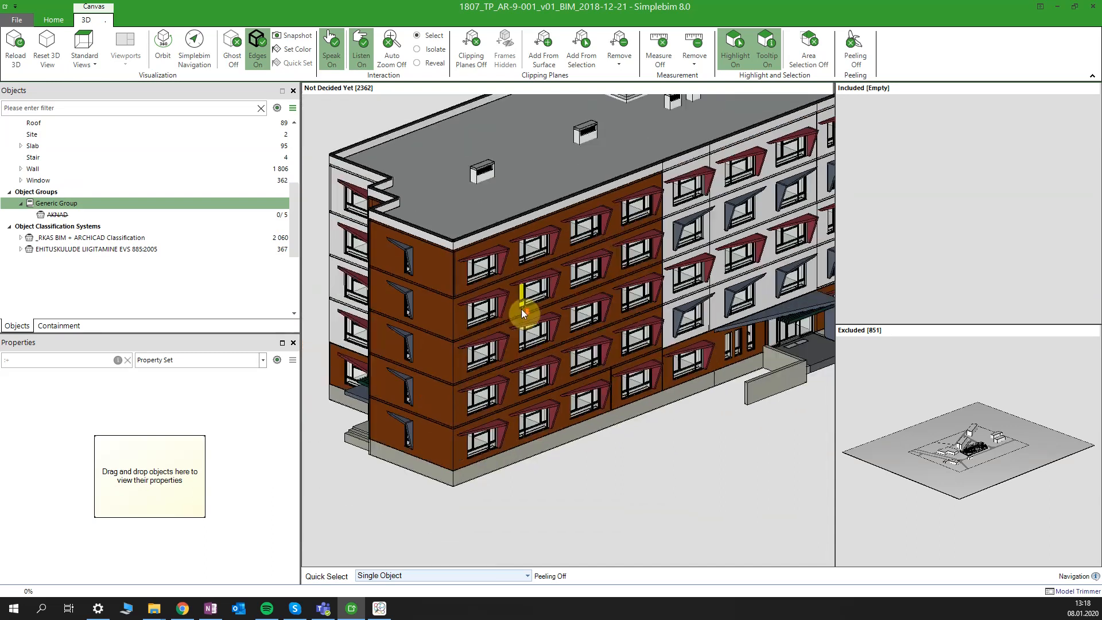
pyautogui.click(603, 347)
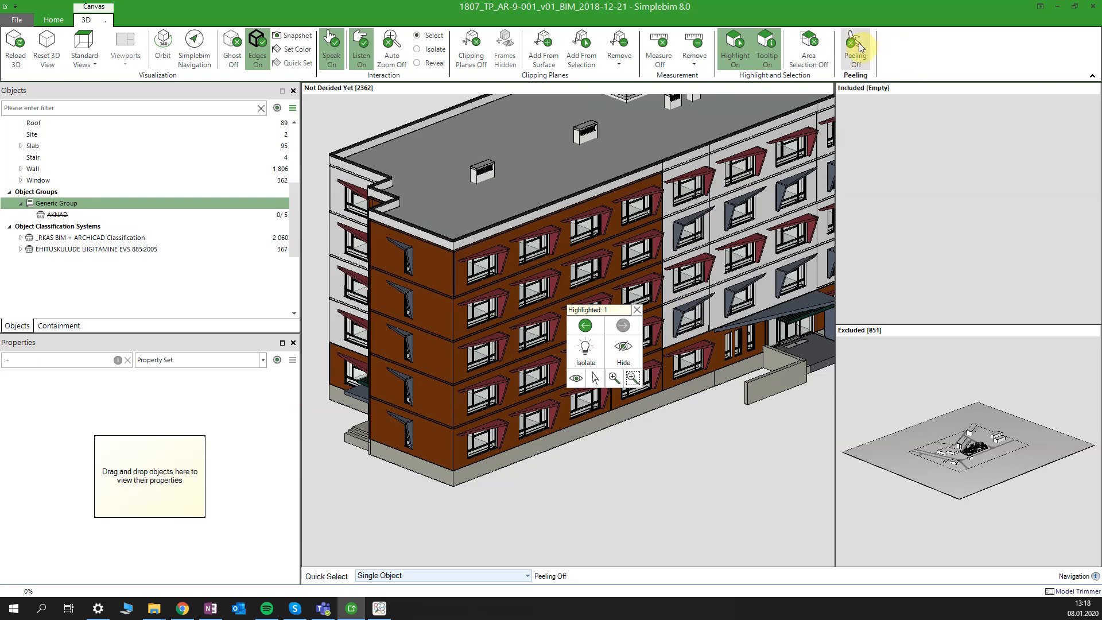
pyautogui.click(636, 310)
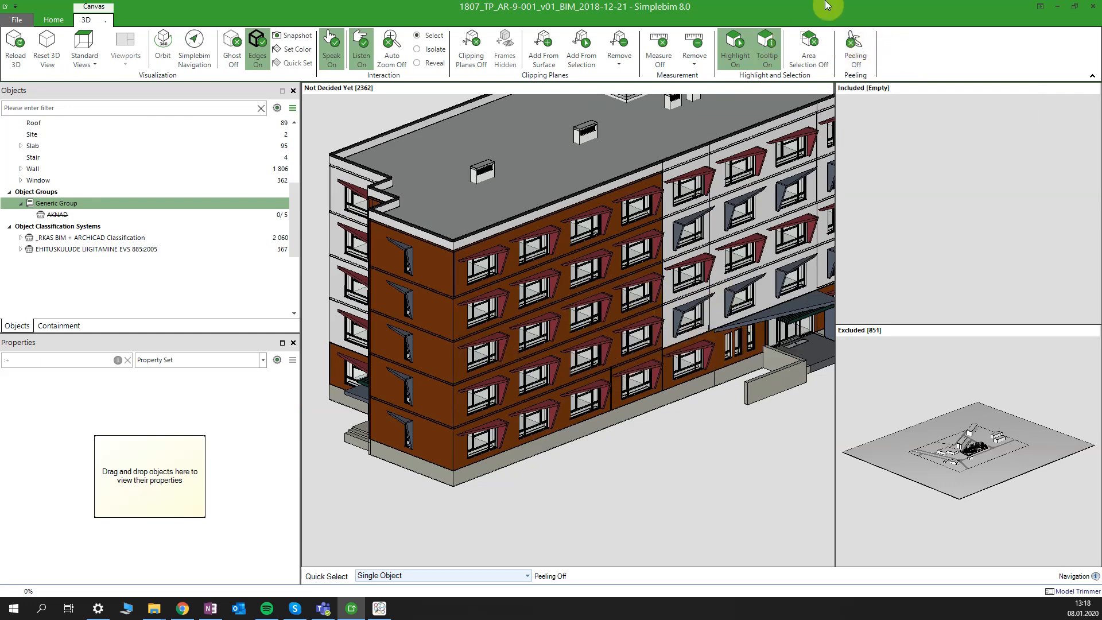
# - Turn Peeling on for the 3D view and switch it back off
pyautogui.click(861, 52)
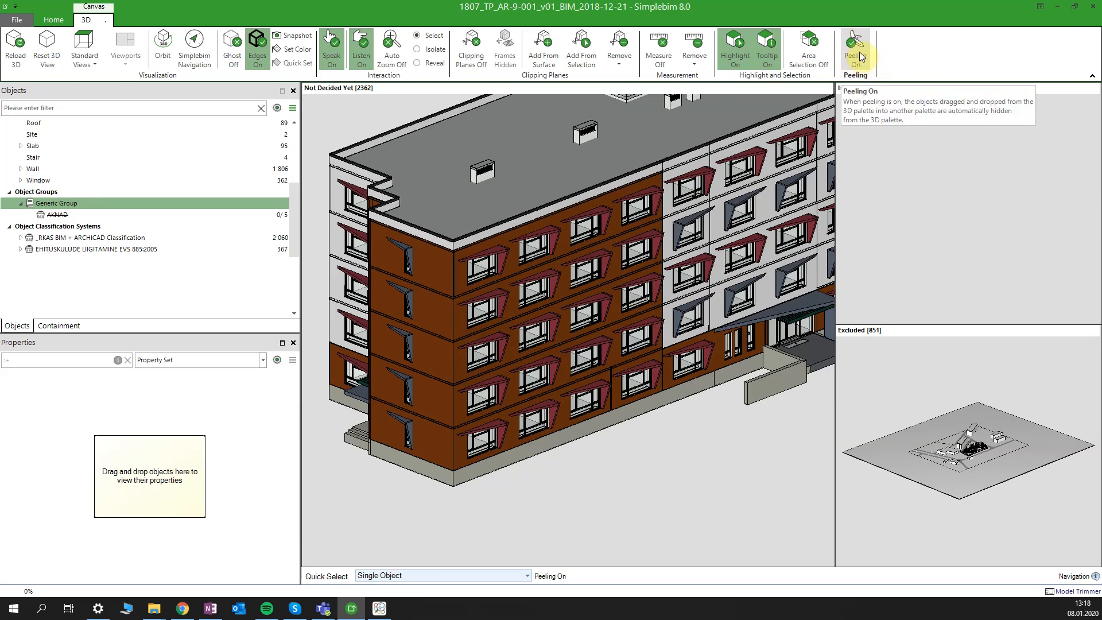
pyautogui.click(861, 56)
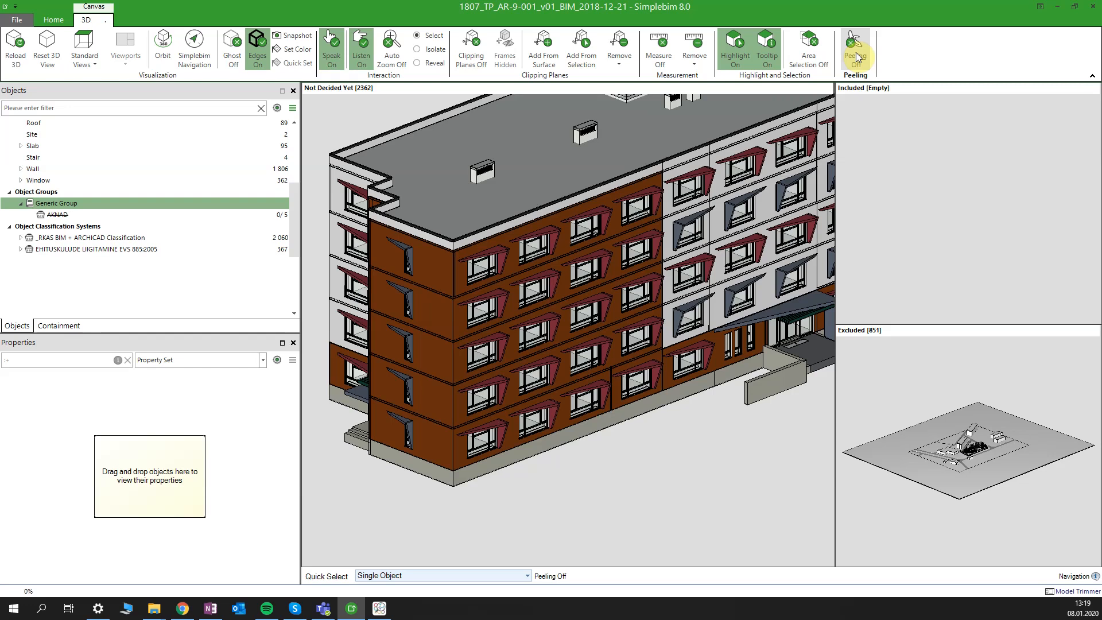
pyautogui.scroll(-3, 756, 403)
pyautogui.moveTo(703, 343); pyautogui.dragTo(587, 354, button='middle')
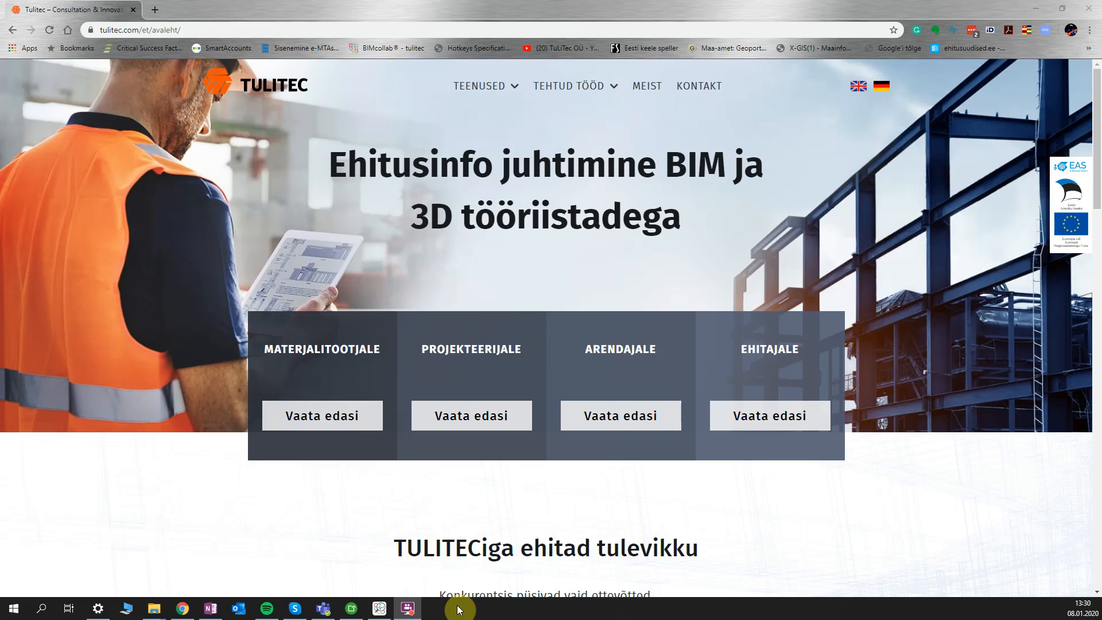
# - Switch to Chrome, open the Simplebim service page on tulitec.com, and review its description, trial form and contact section
pyautogui.click(208, 26)
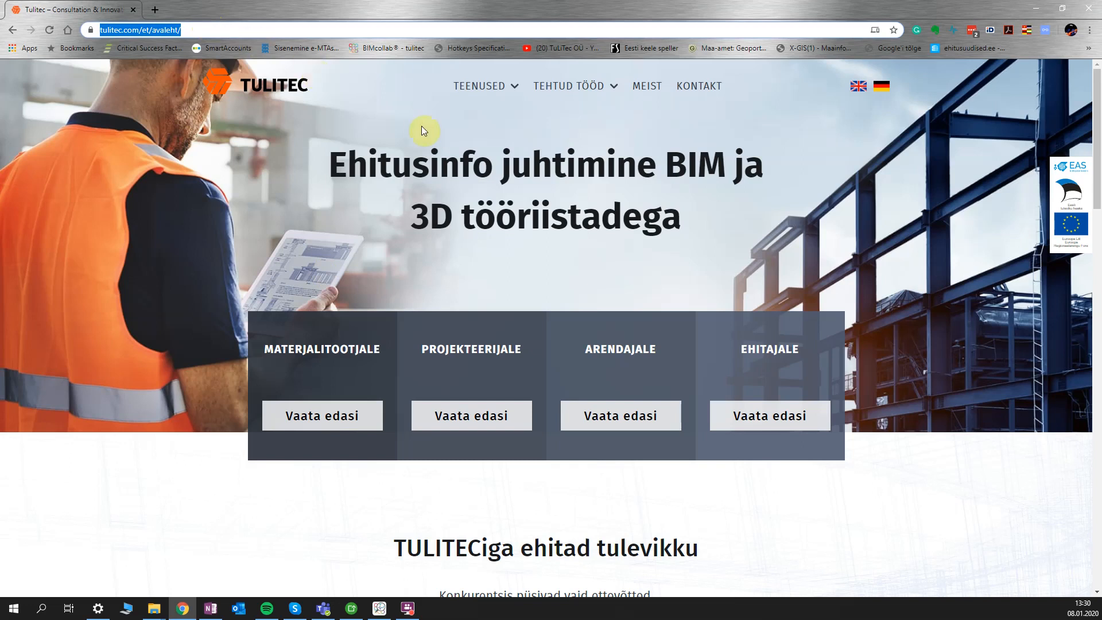
pyautogui.moveTo(494, 92)
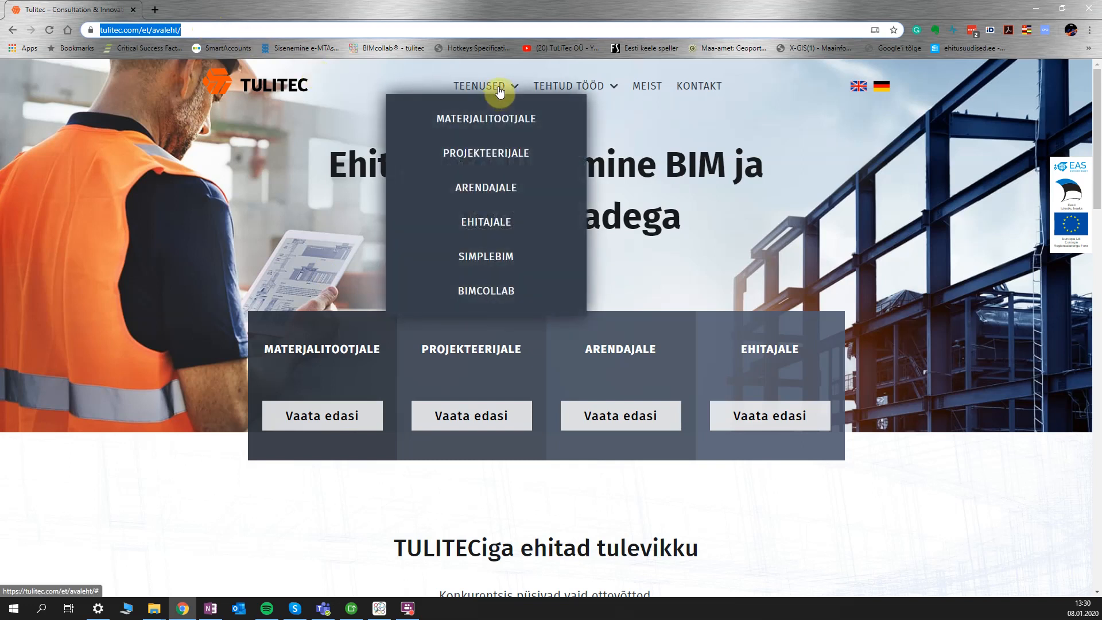
pyautogui.click(503, 256)
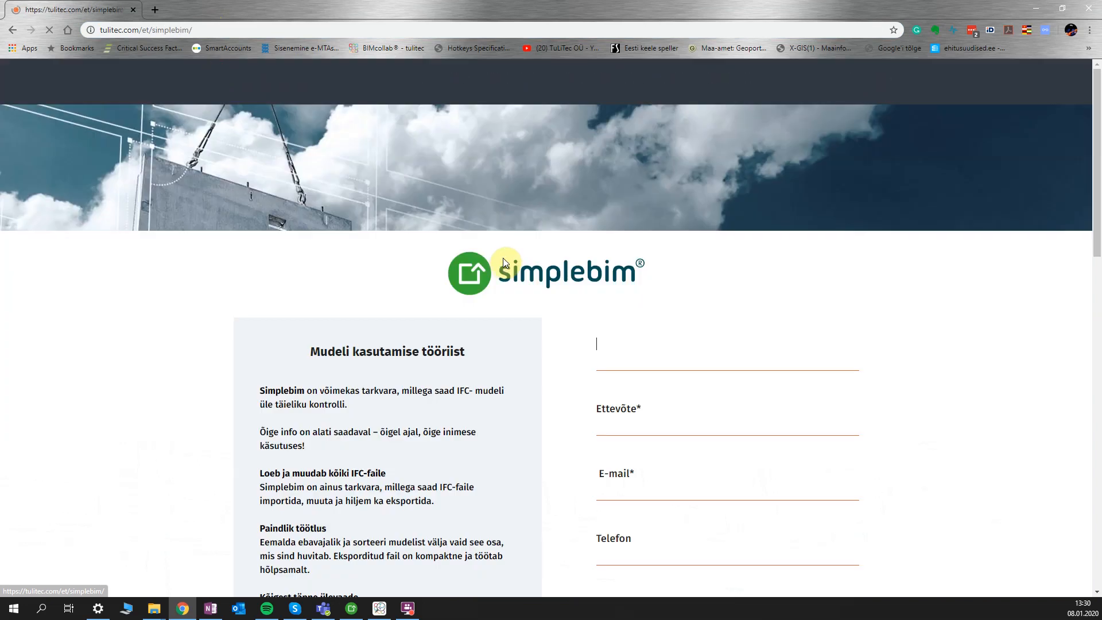
pyautogui.scroll(-2, 912, 353)
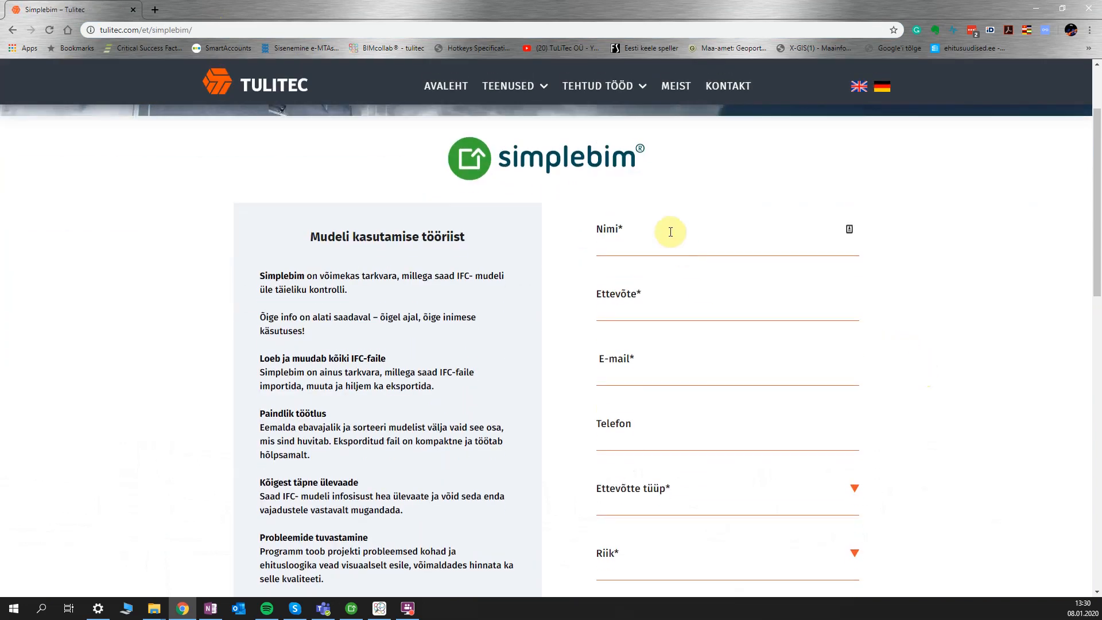
pyautogui.scroll(-7, 674, 433)
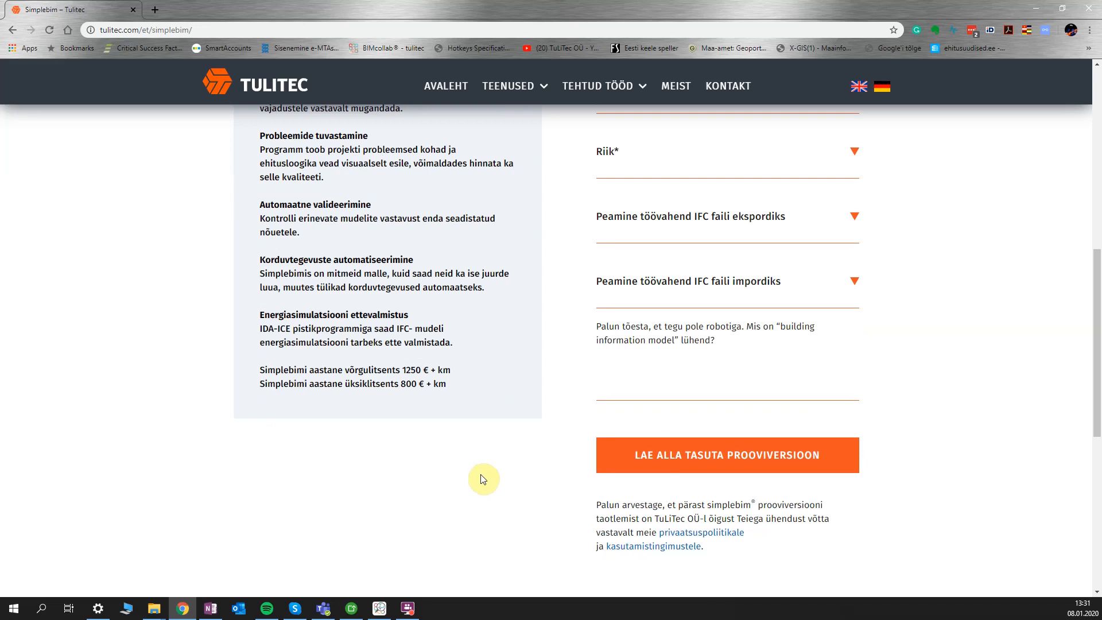
pyautogui.scroll(-8, 482, 478)
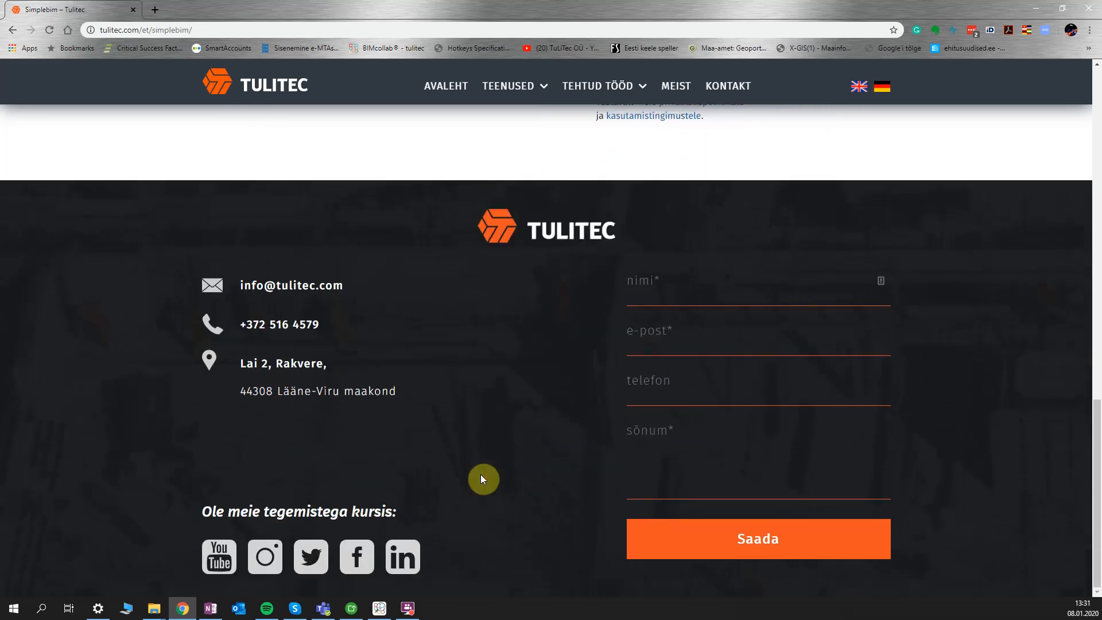